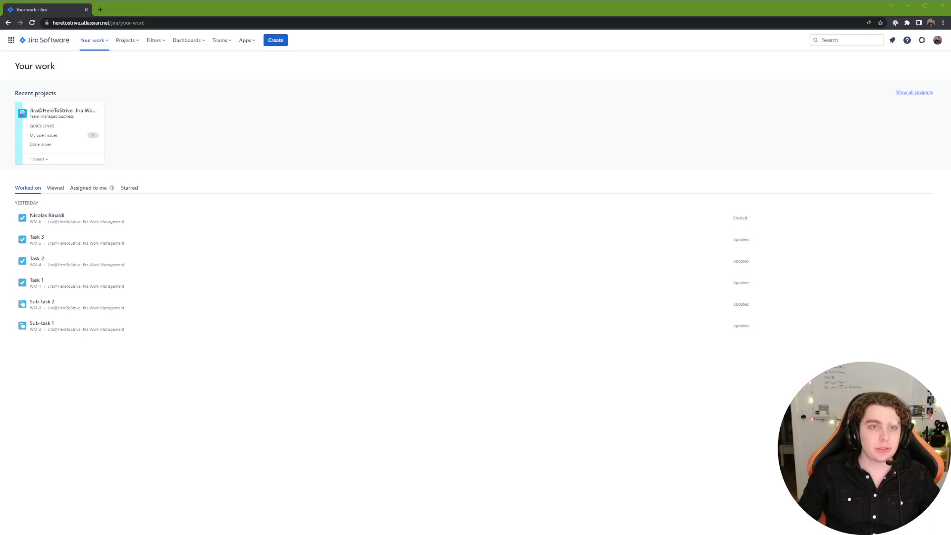
Start a new team-managed project from the Kanban software development template.
left_click(127, 40)
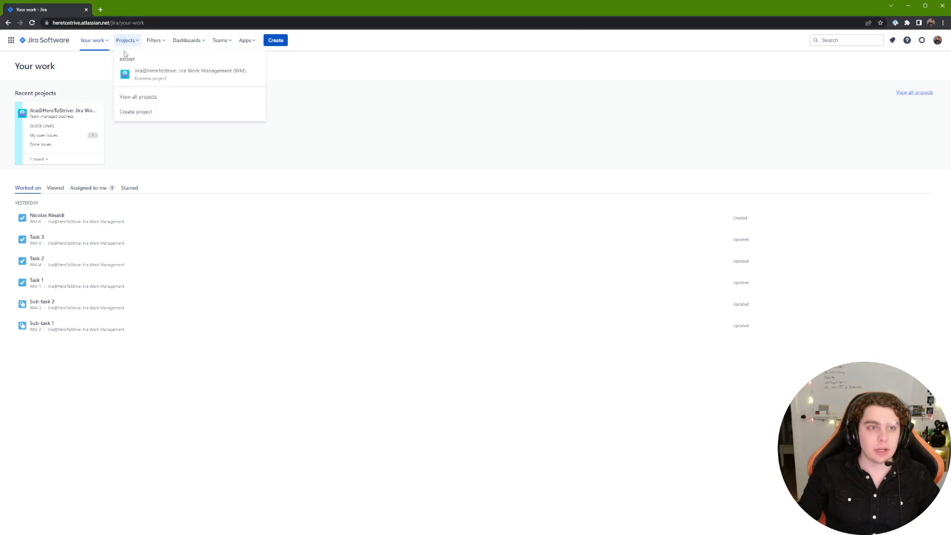
left_click(148, 113)
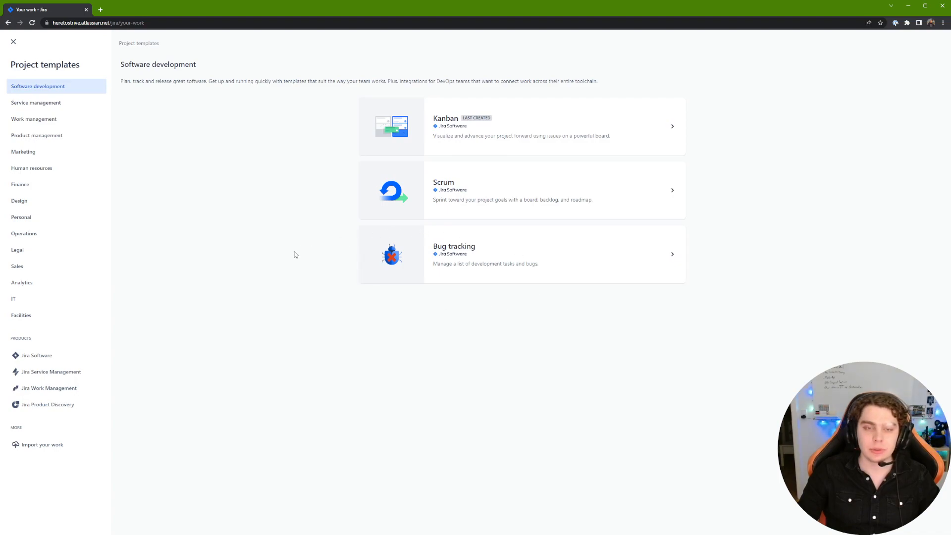
left_click(426, 112)
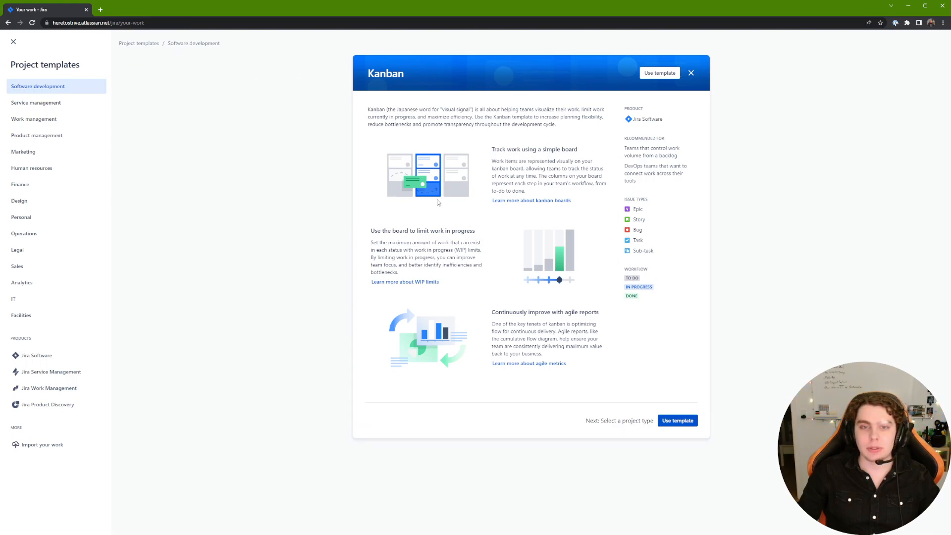
left_click(678, 421)
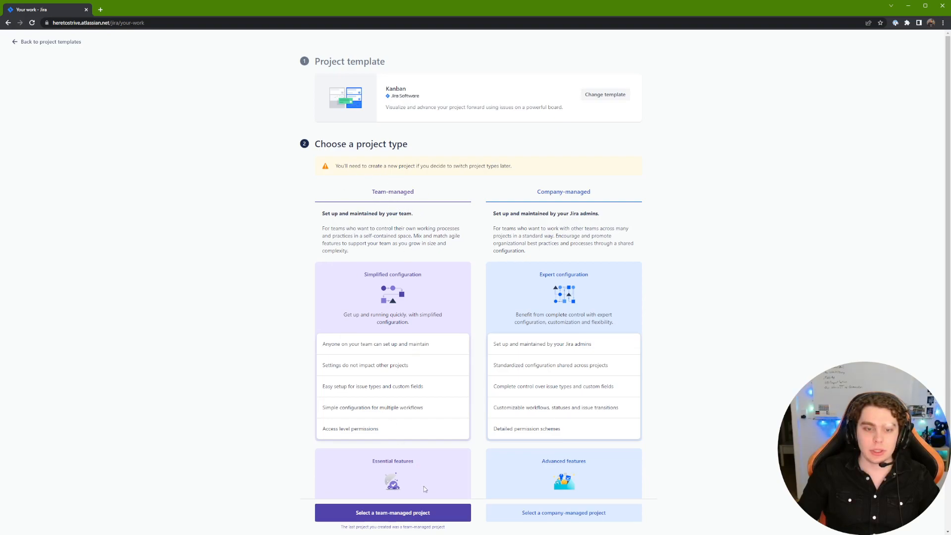
left_click(430, 514)
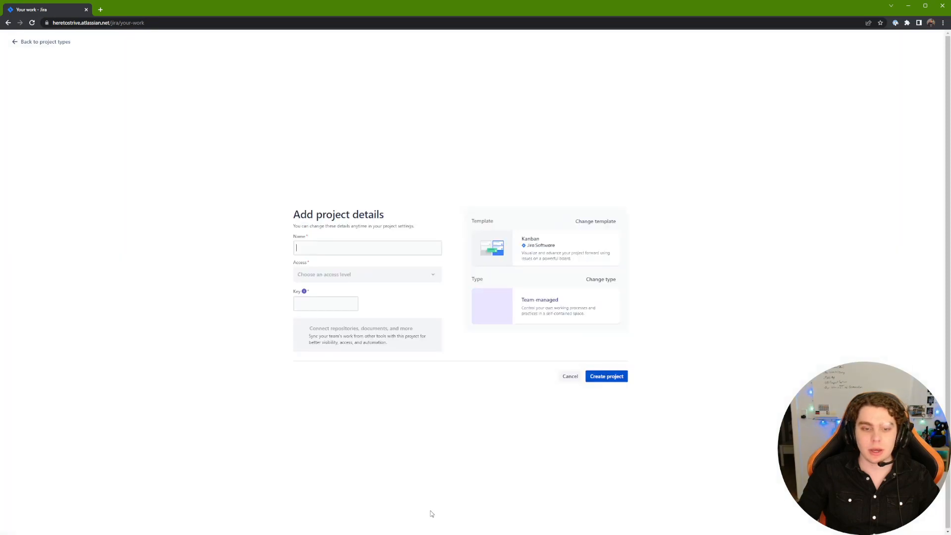
Create the project as "Jira@HereToStrive: Jira Software Kanban" with the key SK and go to its board.
type("Jira@Here")
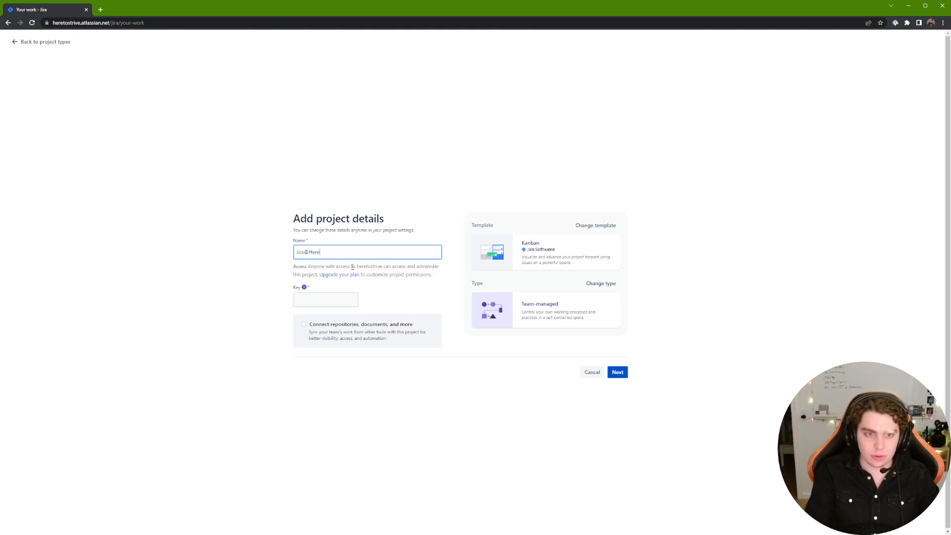
type("ToStrive")
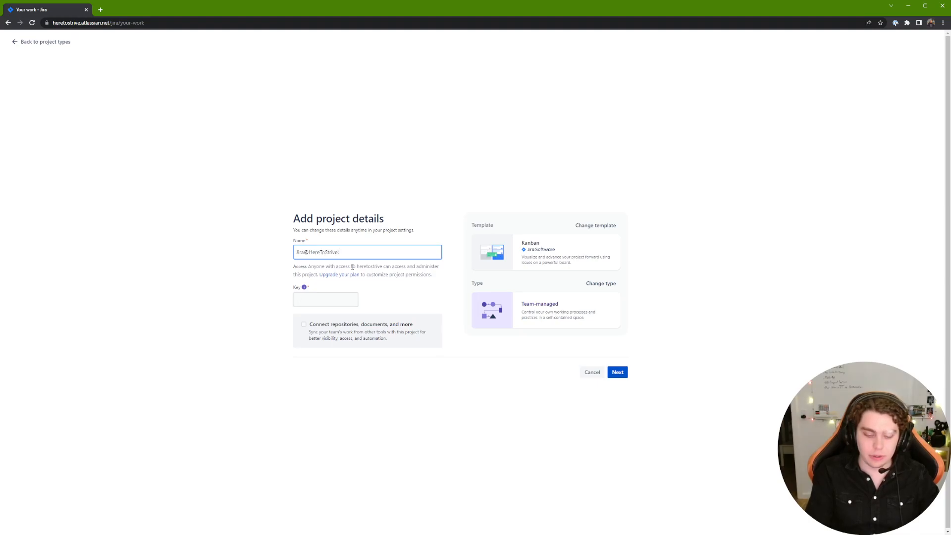
type(": Jira Software Kanban")
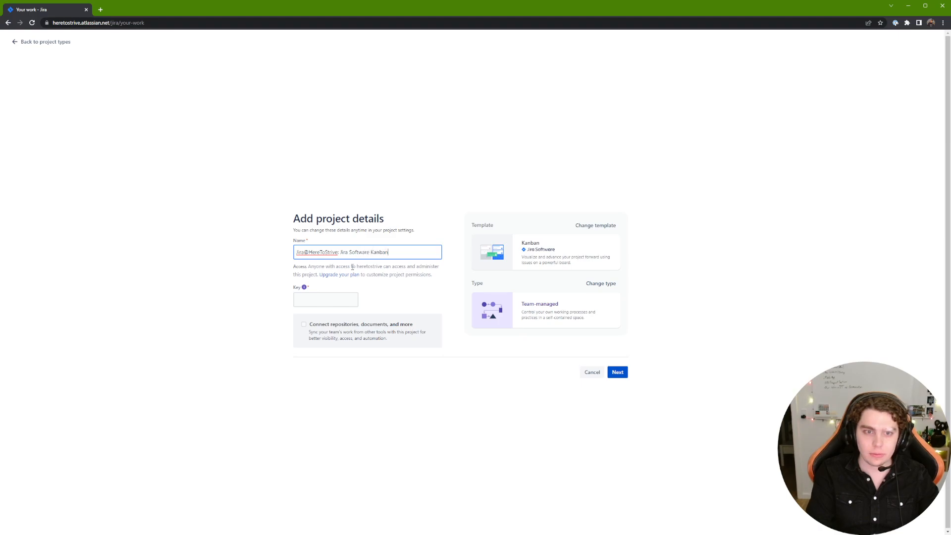
double_click(330, 293)
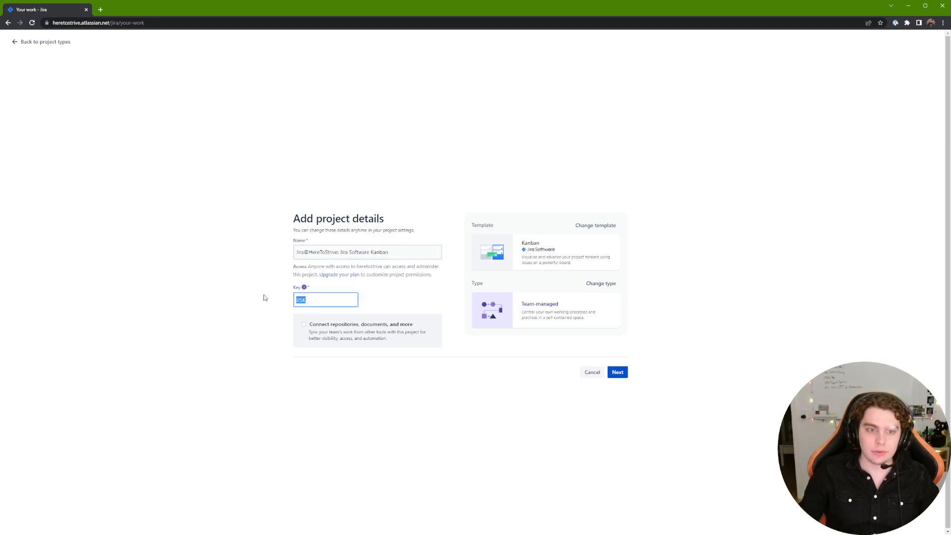
type("SK")
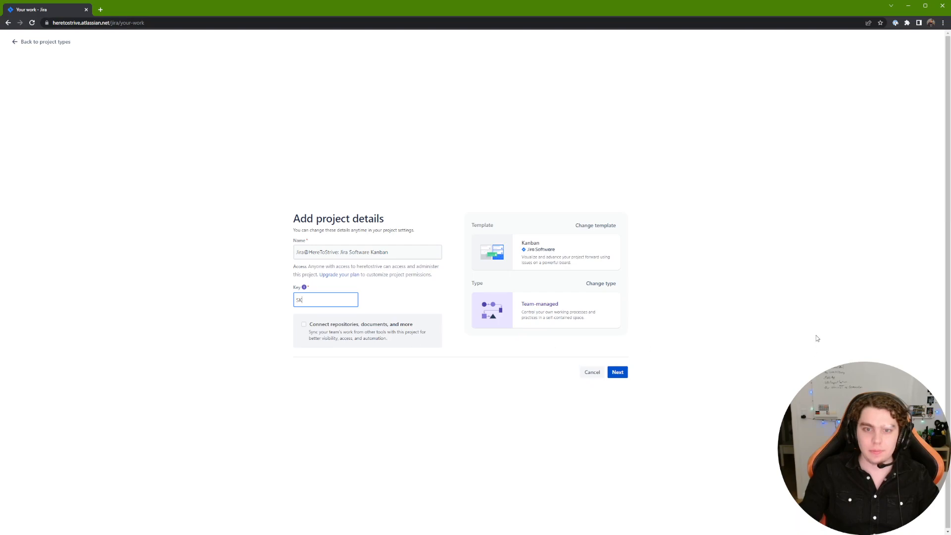
left_click(615, 373)
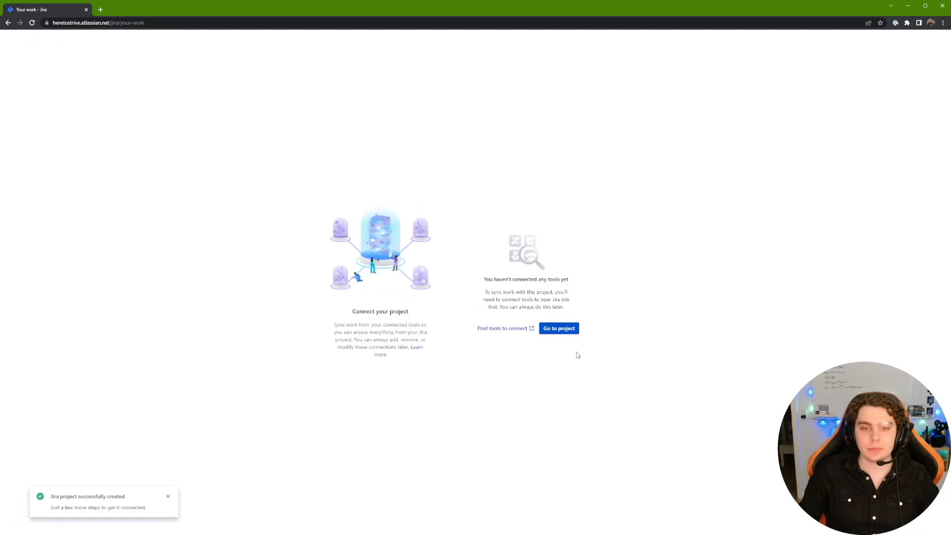
left_click(564, 332)
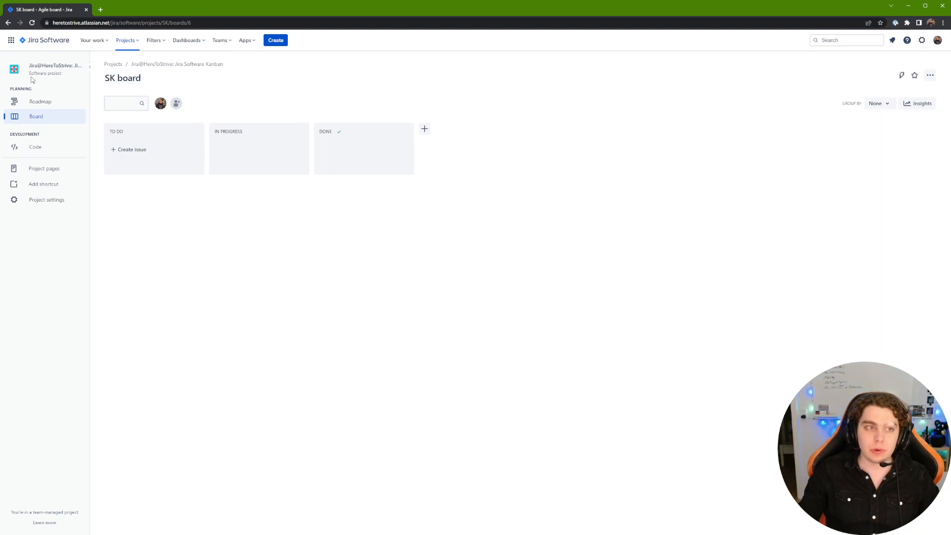
left_click(134, 44)
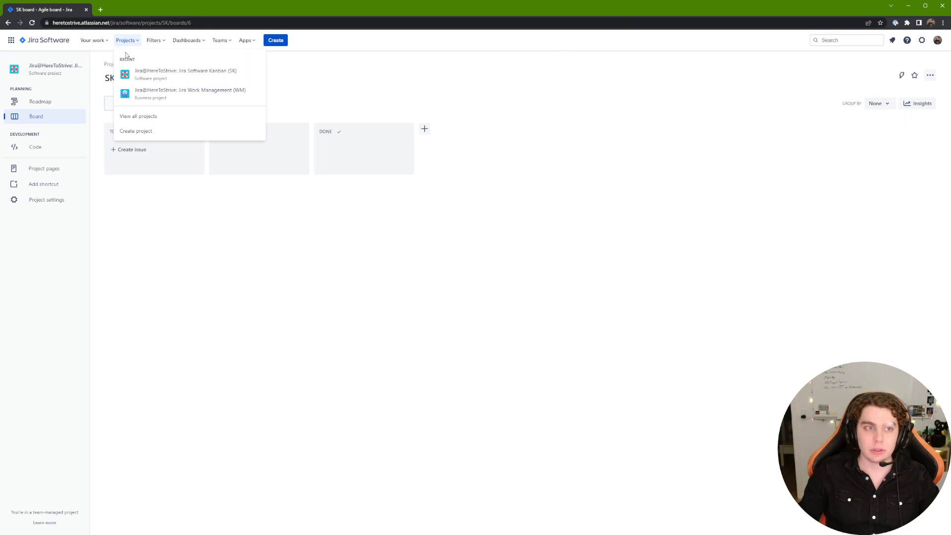
left_click(168, 203)
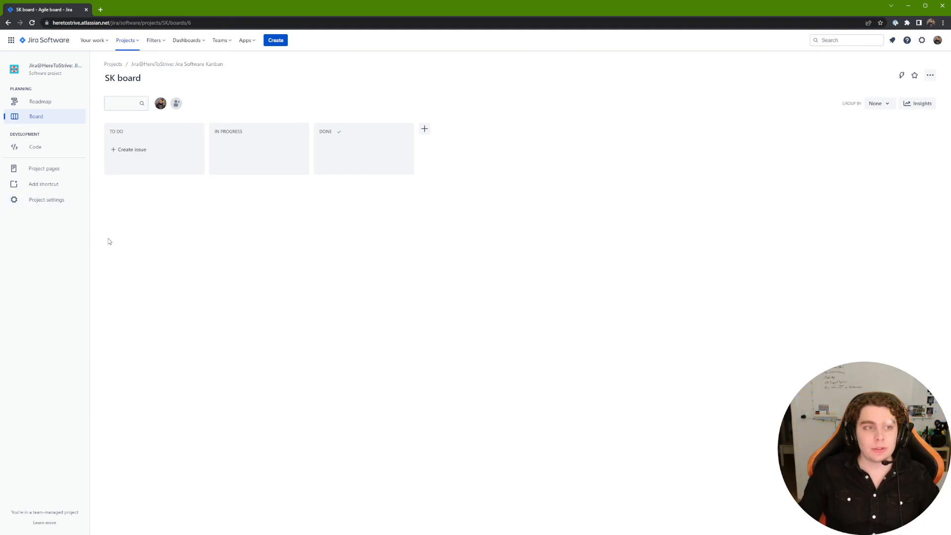
Enable the Reports and Issue navigator features in the project's settings.
left_click(50, 204)
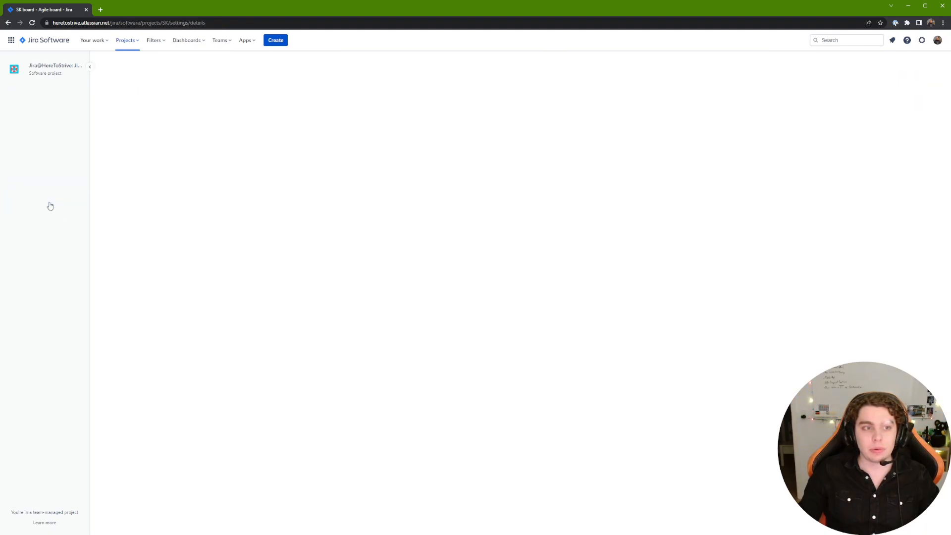
left_click(54, 190)
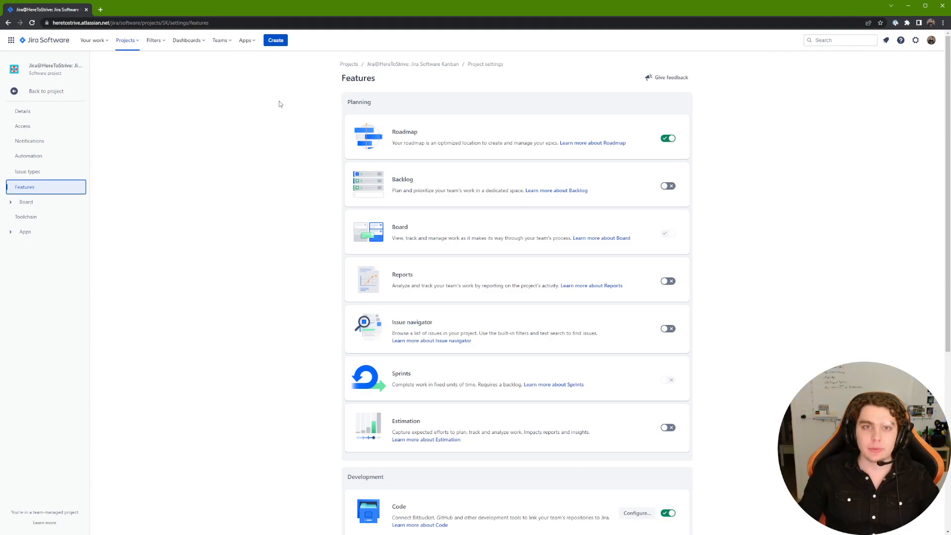
scroll(601, 188, "down", 1)
scroll(600, 188, "down", 5)
scroll(743, 273, "up", 6)
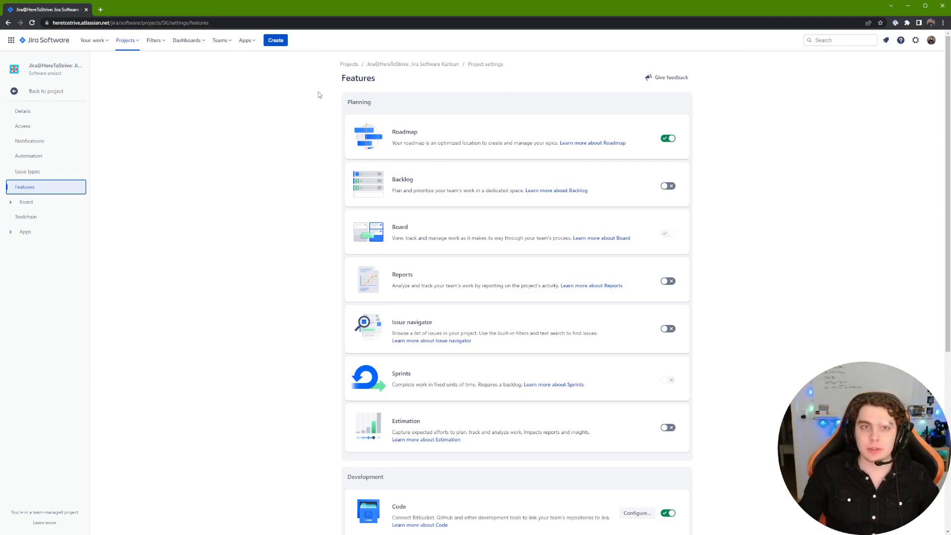
scroll(362, 120, "down", 1)
scroll(332, 104, "up", 2)
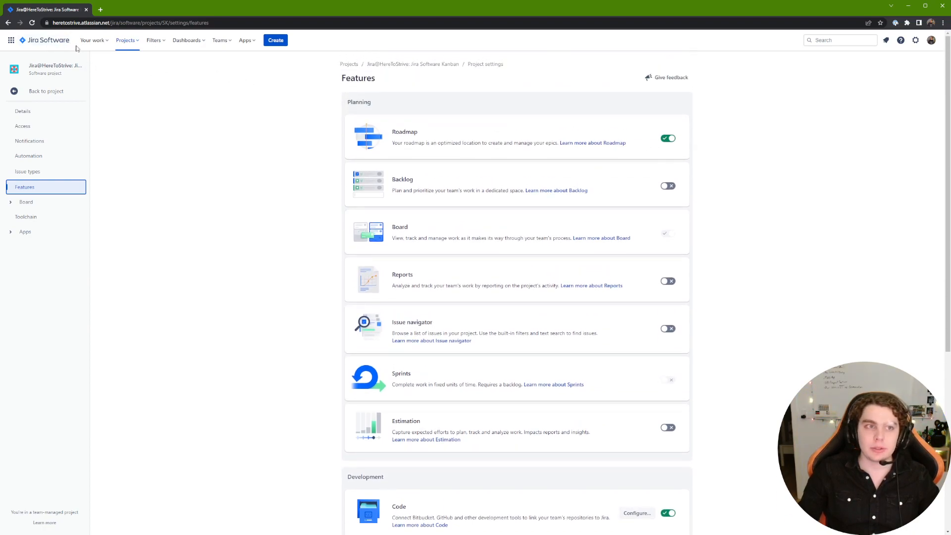
left_click(365, 97)
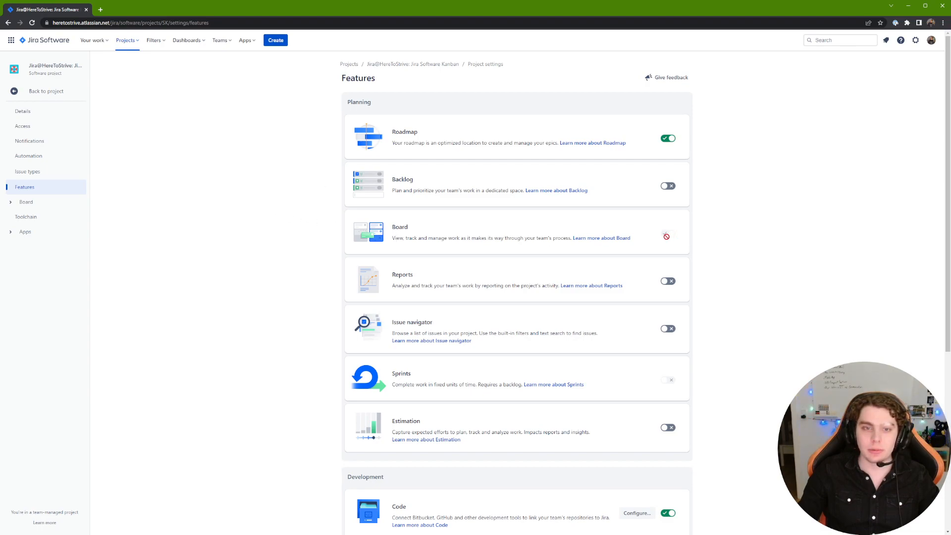
scroll(307, 226, "down", 1)
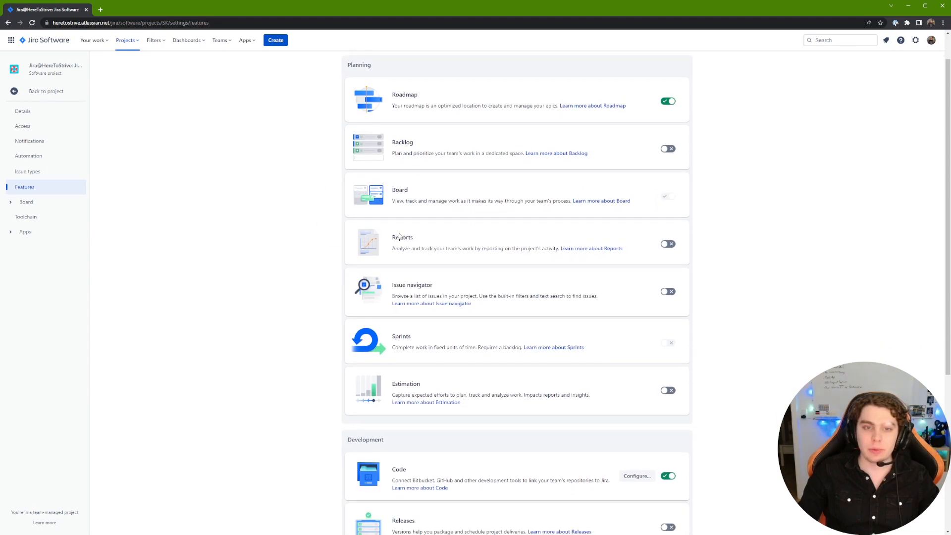
left_click(666, 246)
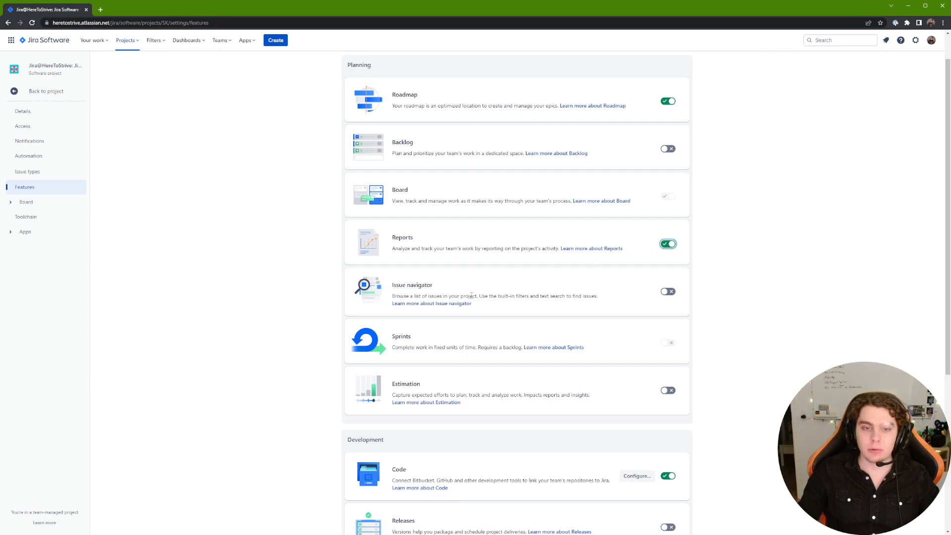
left_click(667, 291)
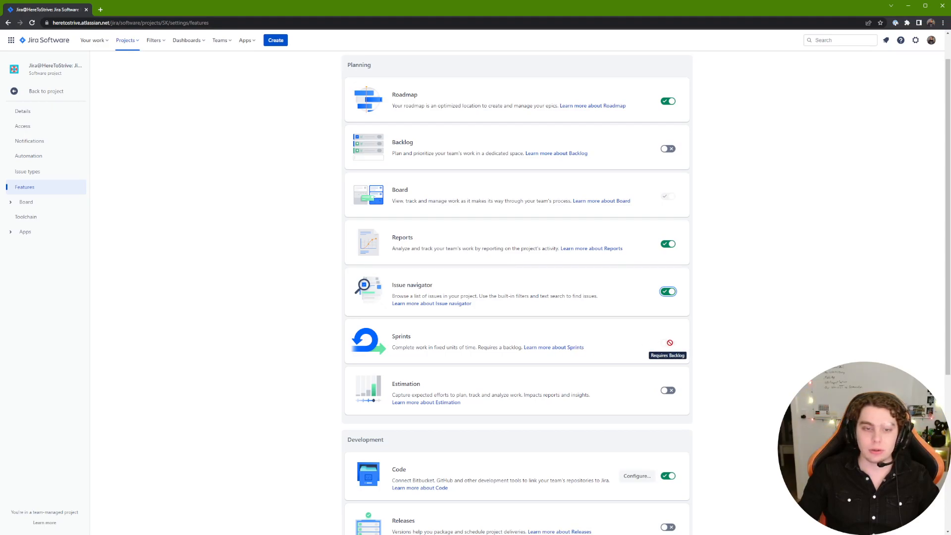
Disable the Code and Project pages features, and return from the settings to the project board.
scroll(495, 324, "down", 1)
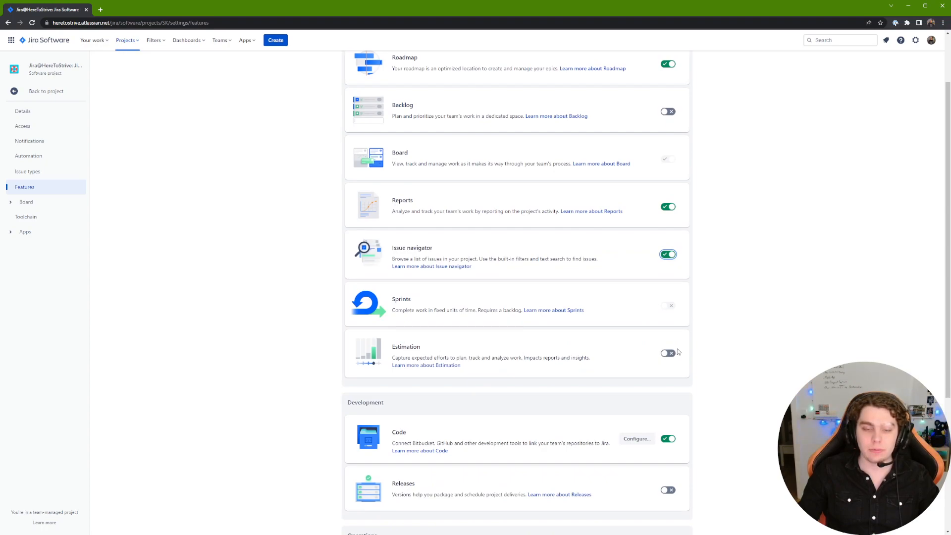
scroll(538, 325, "down", 2)
scroll(537, 324, "down", 1)
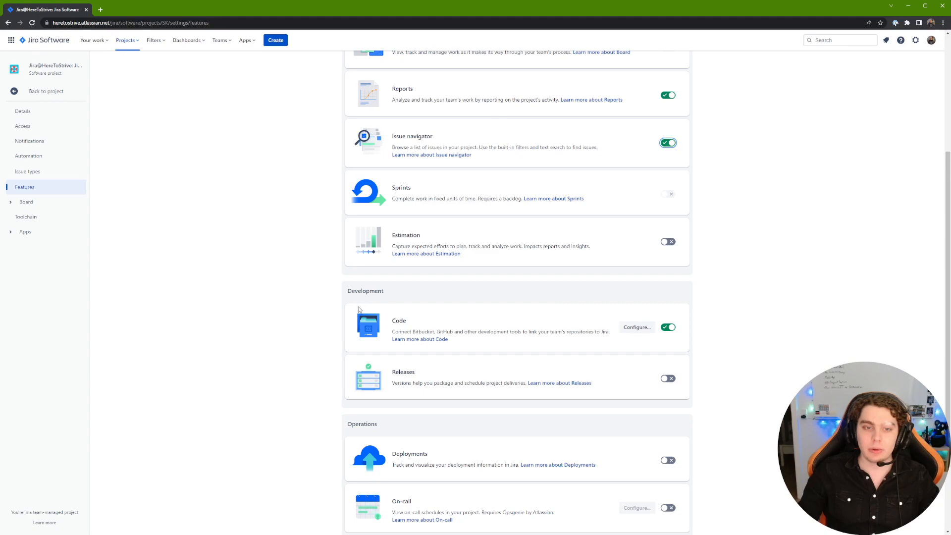
scroll(422, 379, "down", 1)
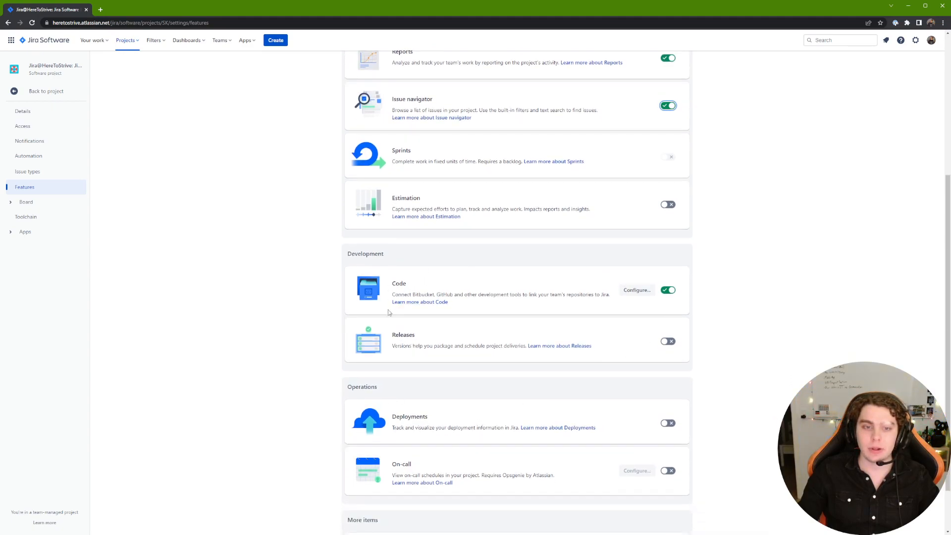
left_click(667, 290)
scroll(421, 330, "down", 1)
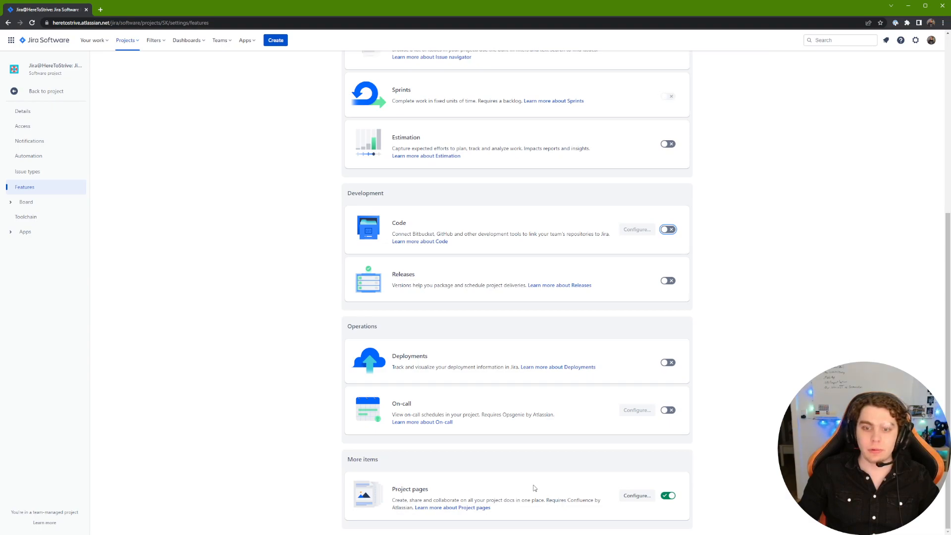
left_click(668, 496)
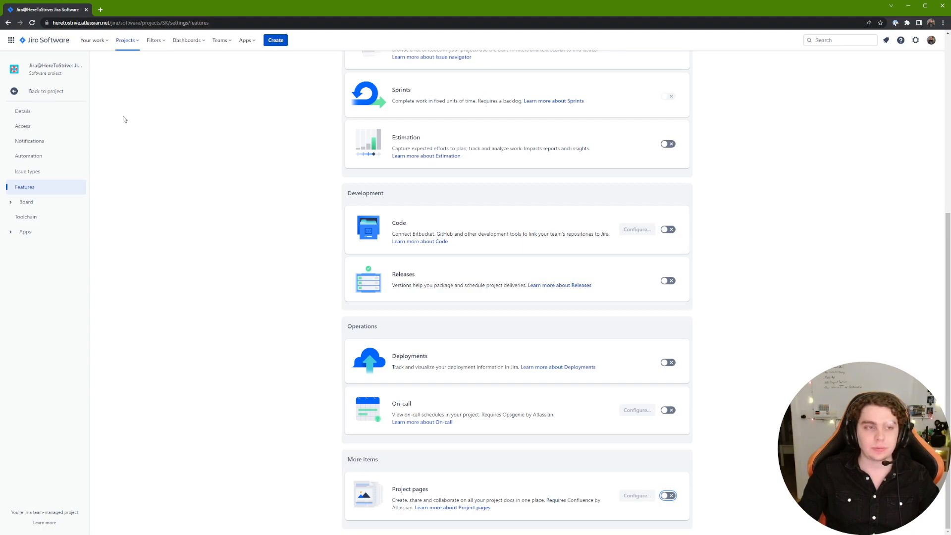
left_click(63, 94)
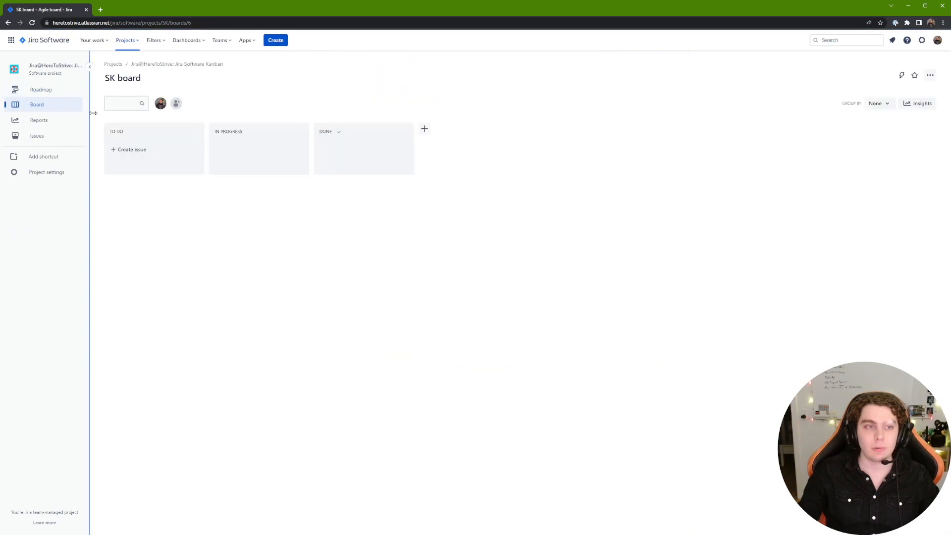
Add three epics to the project roadmap, named Phase #1, Phase #2 and Phase #3.
left_click(77, 90)
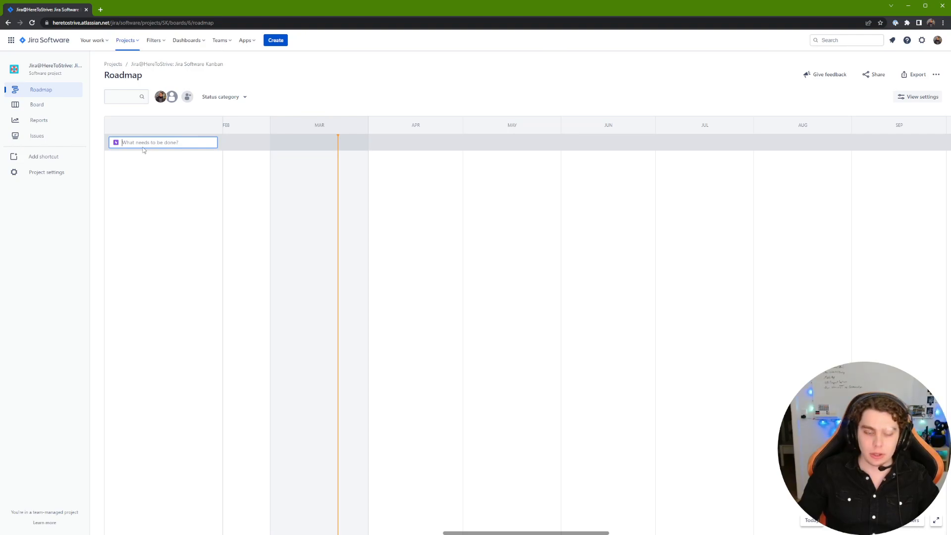
type("Fhase #1")
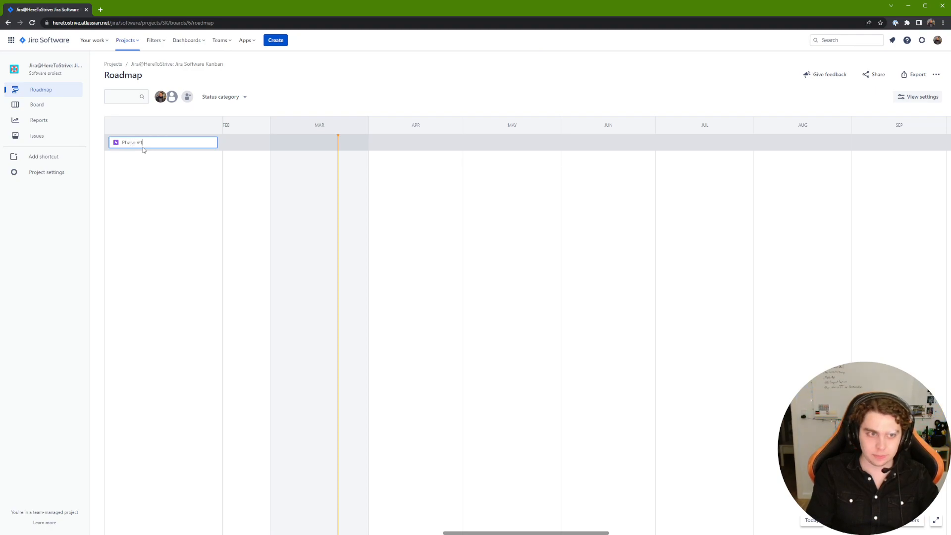
key("Return")
type("Phas")
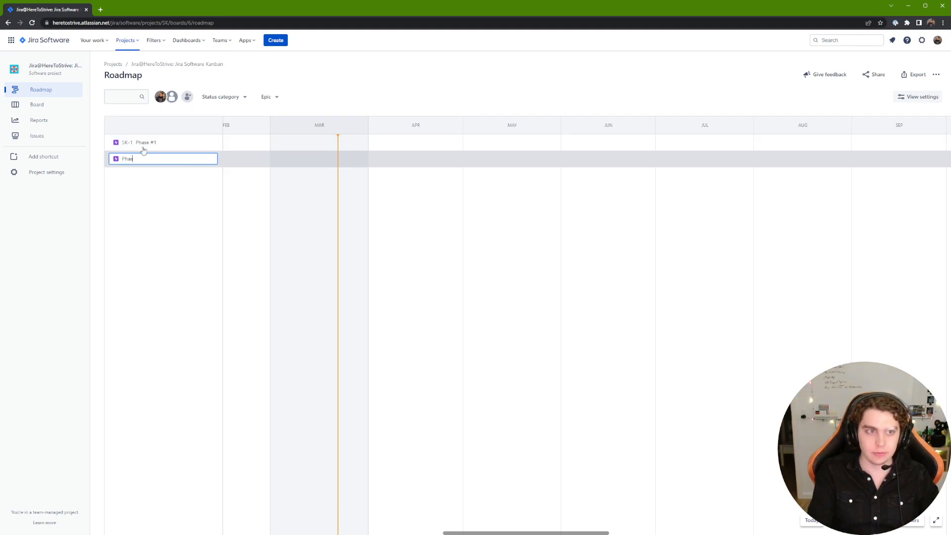
type("e #2")
key("Return")
type("Phas")
key("BackSpace")
type("e #3")
key("Return")
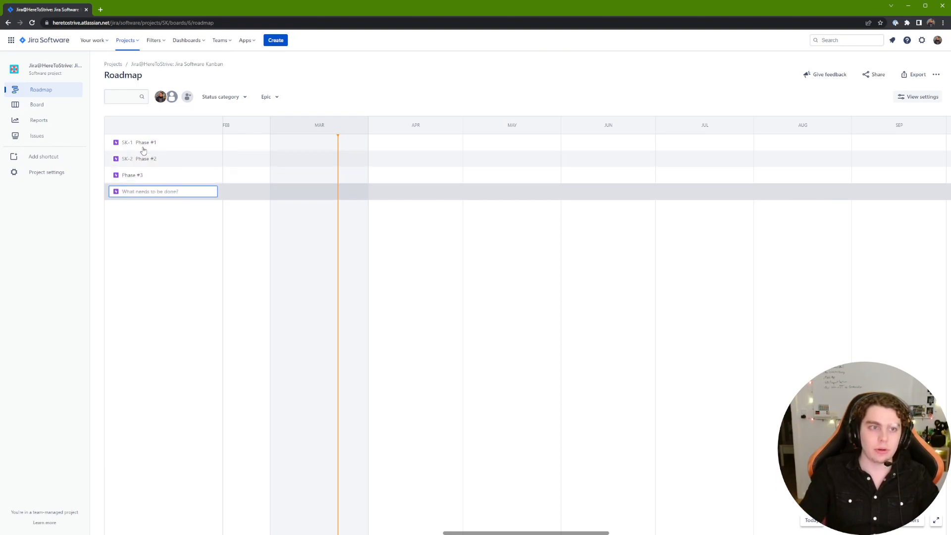
Add three child tasks to the Phase #1 epic, named Task #1, Task #2 and Task #3.
mouse_move(217, 144)
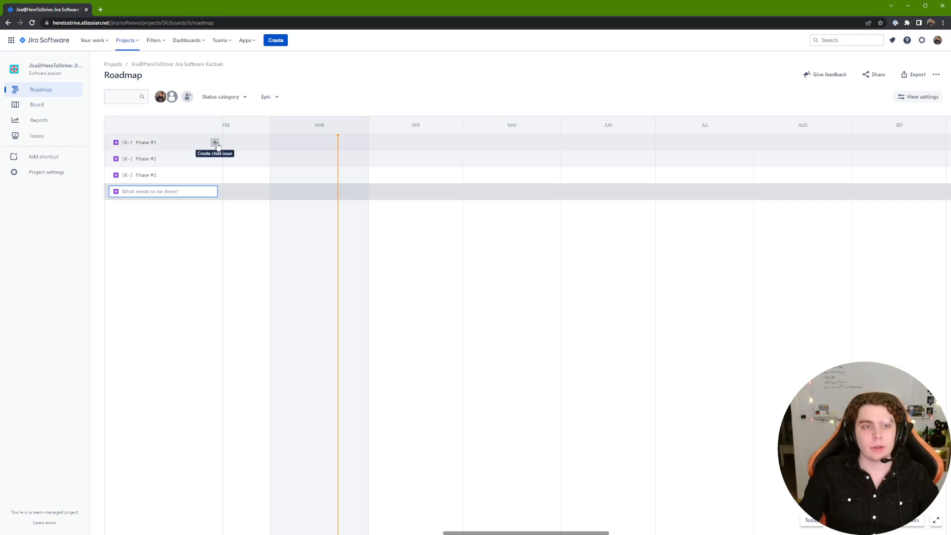
left_click(216, 143)
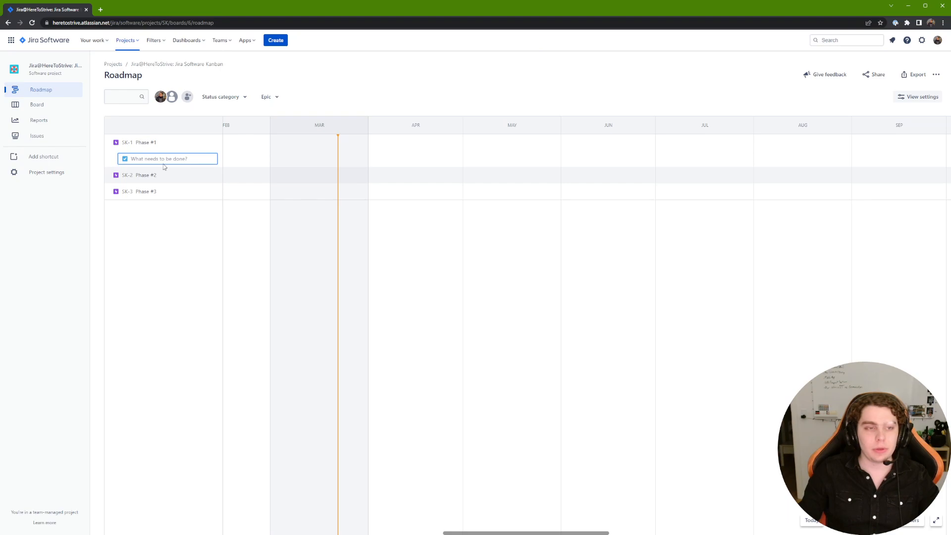
type("Task ")
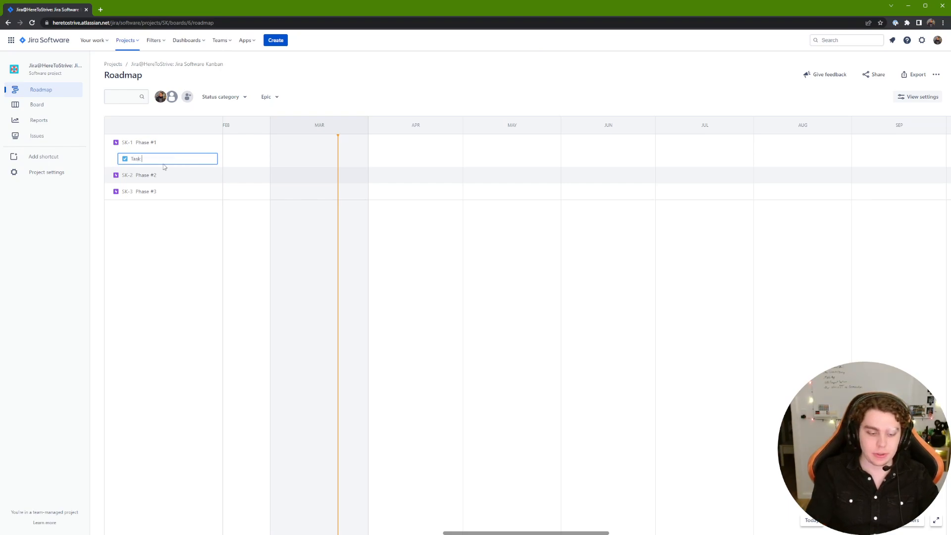
type("#1")
key("Return")
type("Task #2")
key("Return")
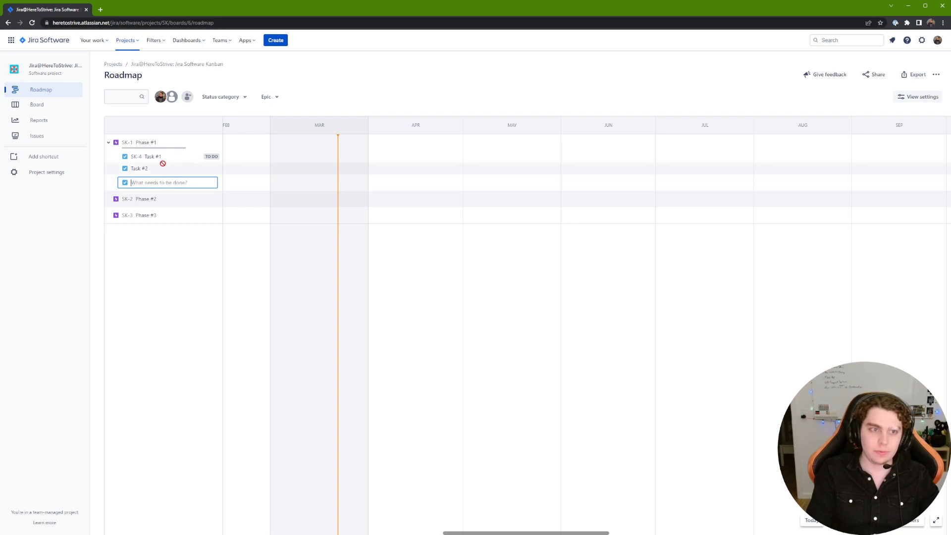
type("Task #3")
key("Return")
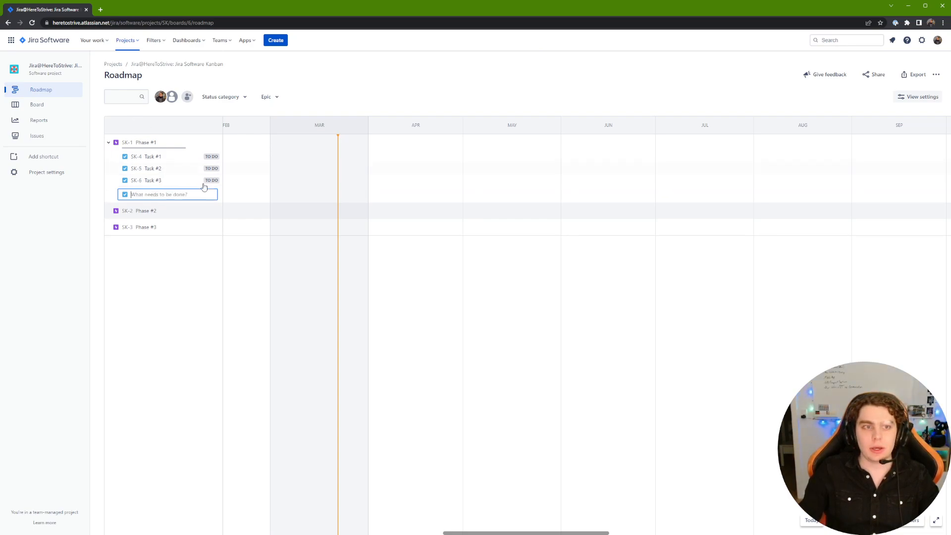
left_click(217, 279)
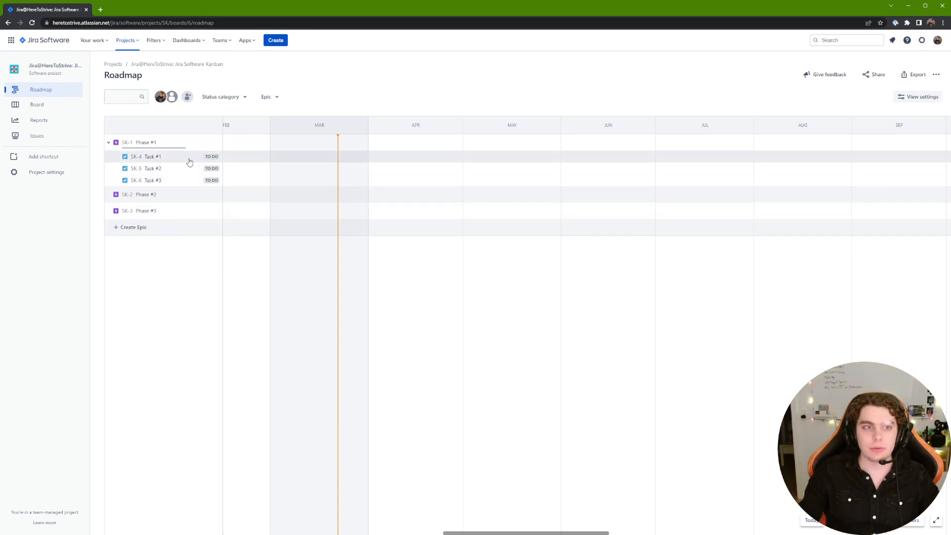
Open Task #1 and add two child issues to it, named Sub-task #1 and Sub-task #2.
left_click(139, 158)
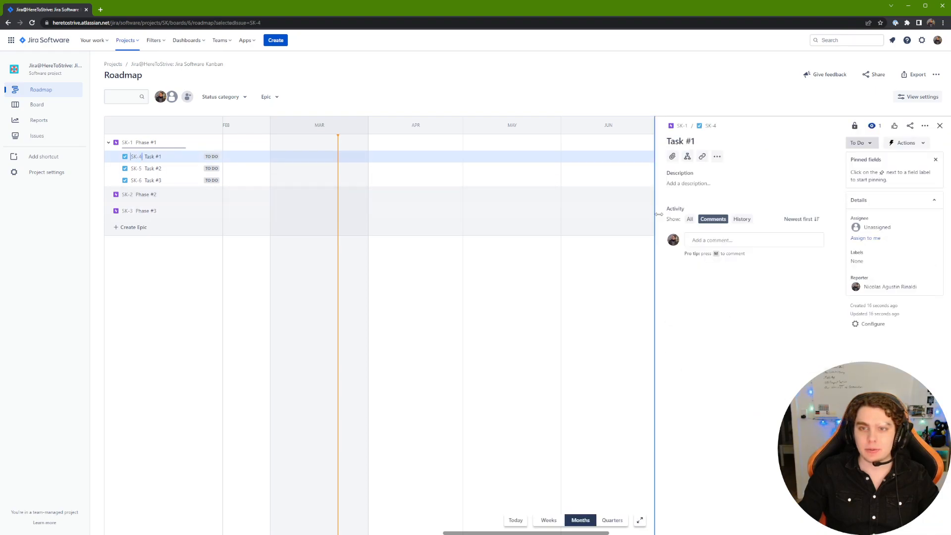
left_click(686, 156)
type("S")
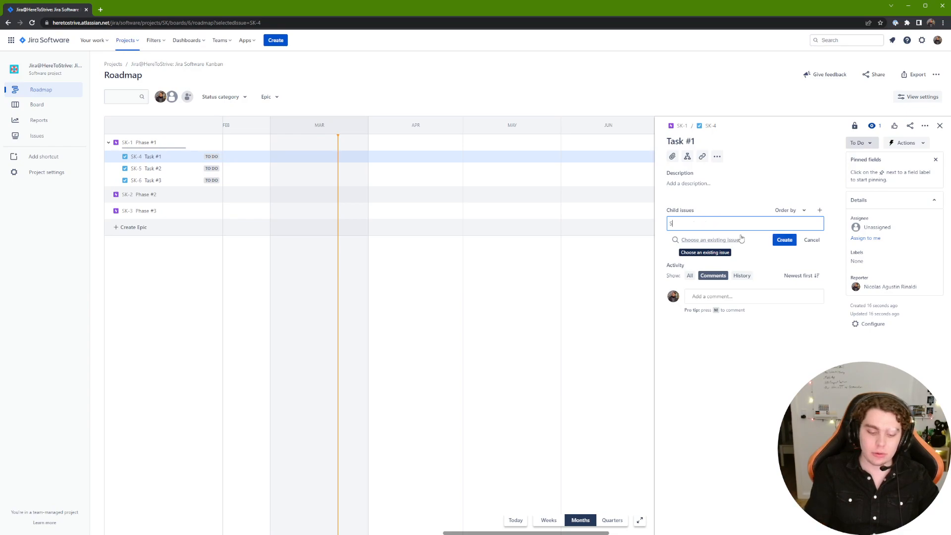
type("ub-ta")
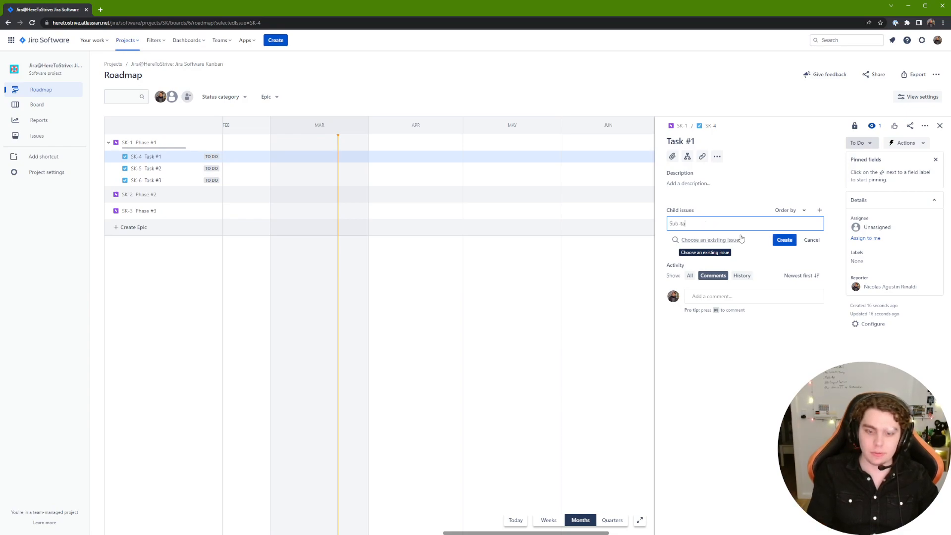
type("sk #1")
key("Return")
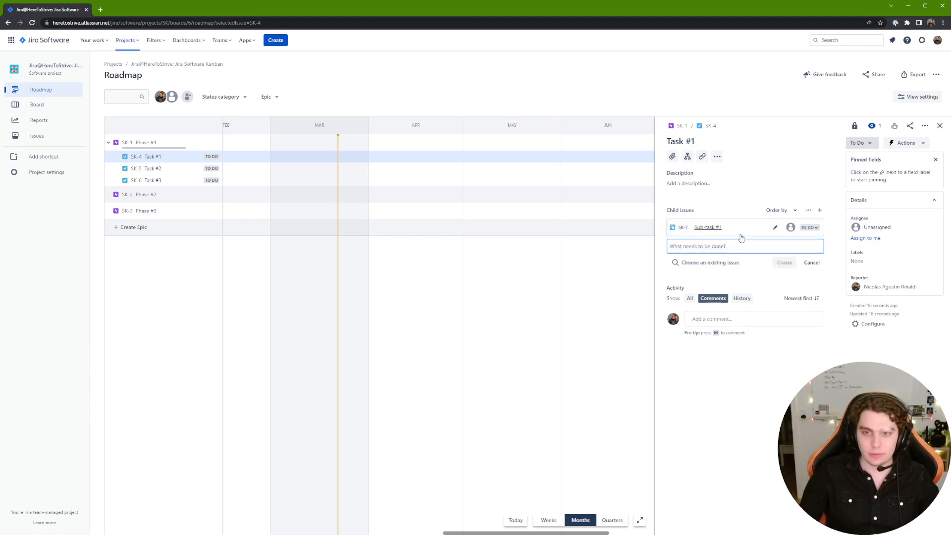
type("Sub")
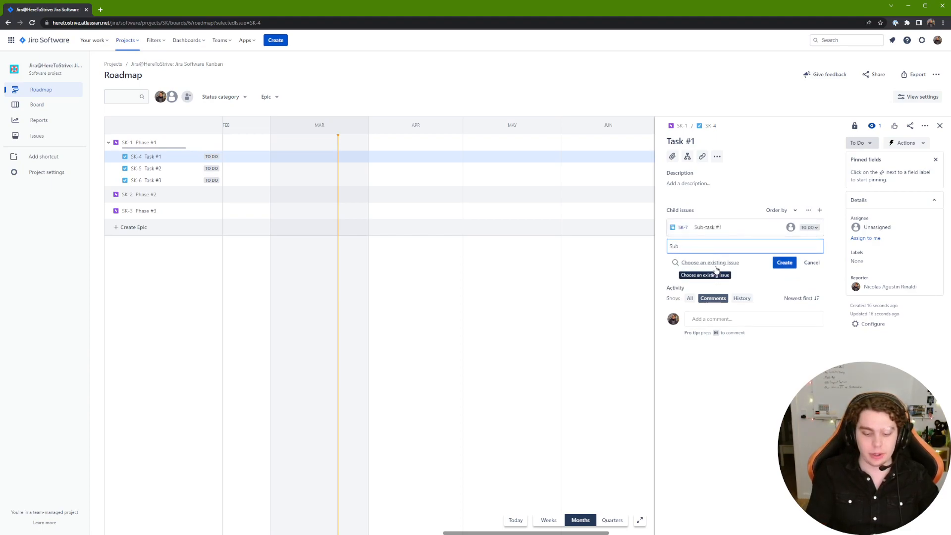
type("-task #2")
key("Return")
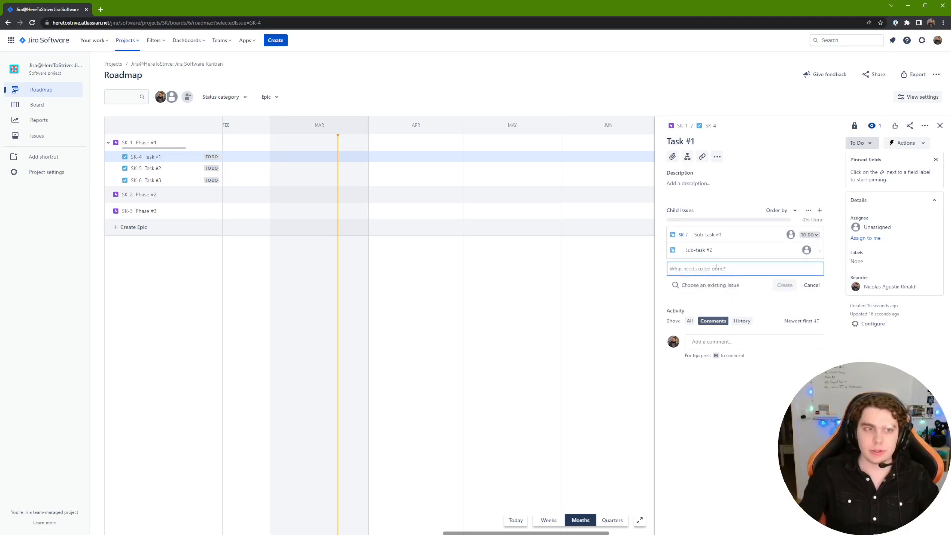
Add two child tasks to the Phase #2 epic, named Task #4 and Task #5.
left_click(214, 194)
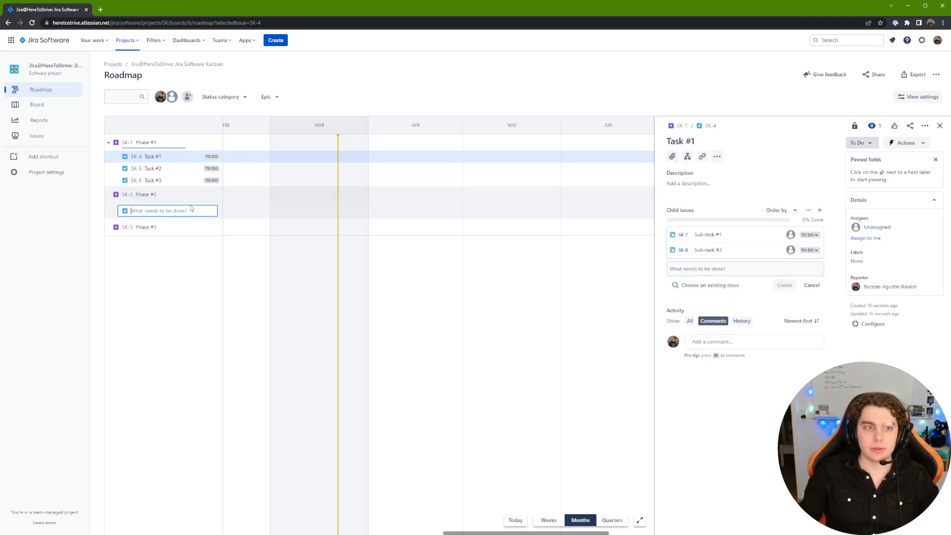
type("Task #4")
key("Return")
type("Task ")
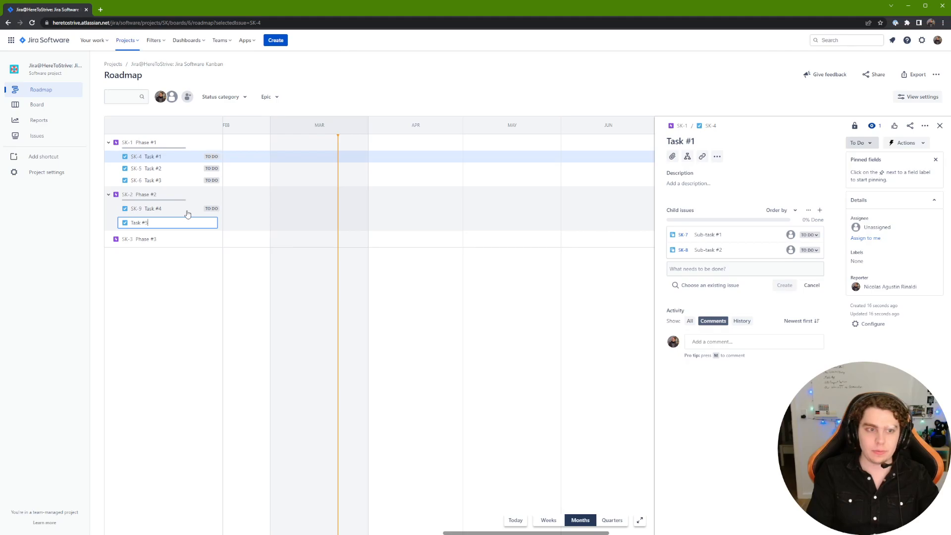
type("#5")
key("Return")
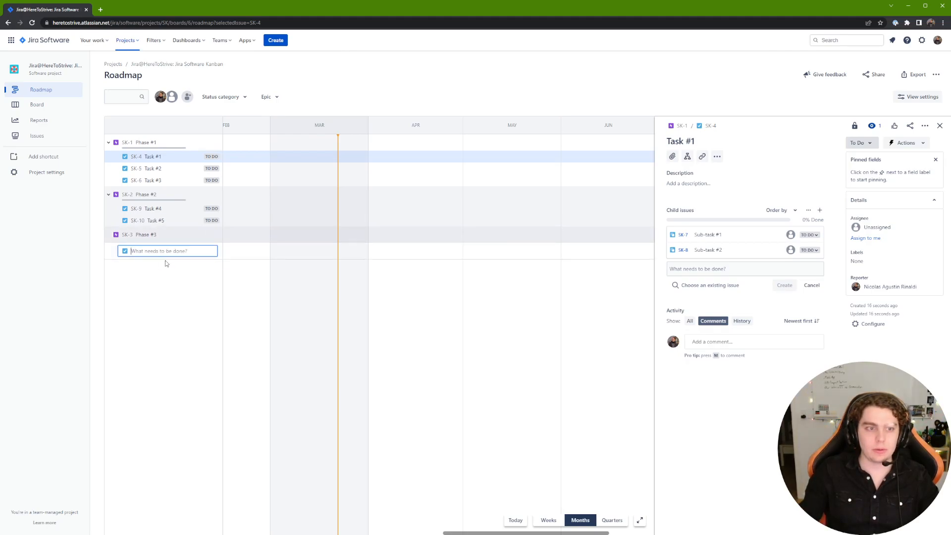
Add one child task named Task #6 to the Phase #3 epic.
type("Task")
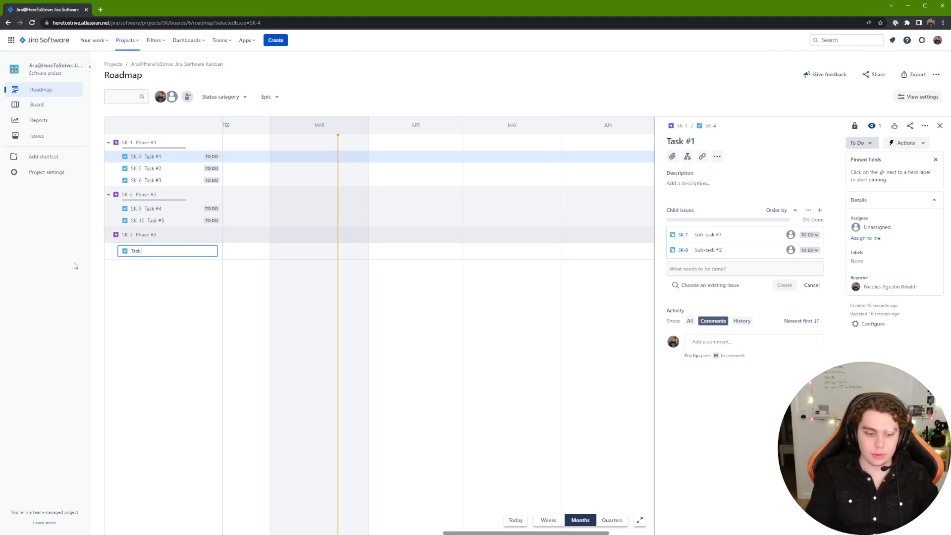
type(" #6")
key("Return")
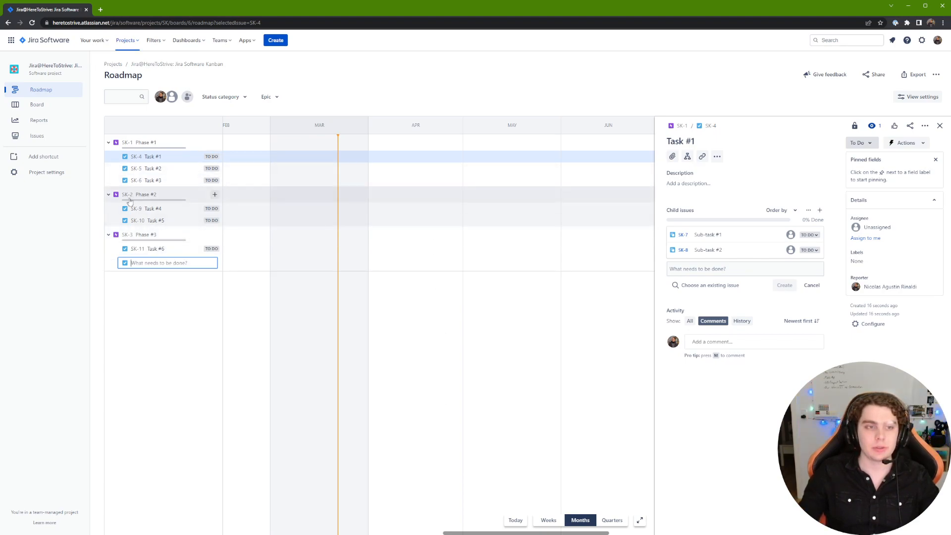
Add child issues Sub-task #3 and Sub-task #4 to Task #4, and close the task's details.
left_click(152, 209)
left_click(687, 157)
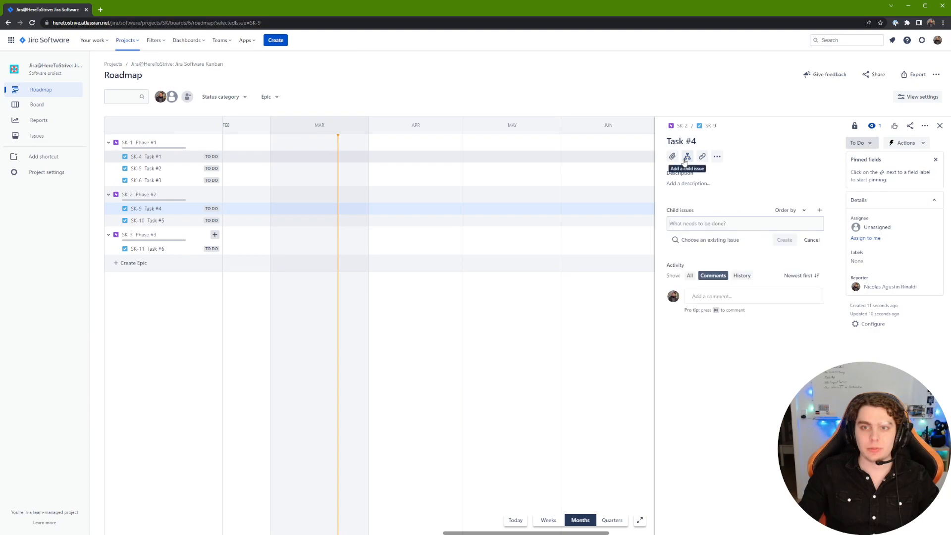
type("S")
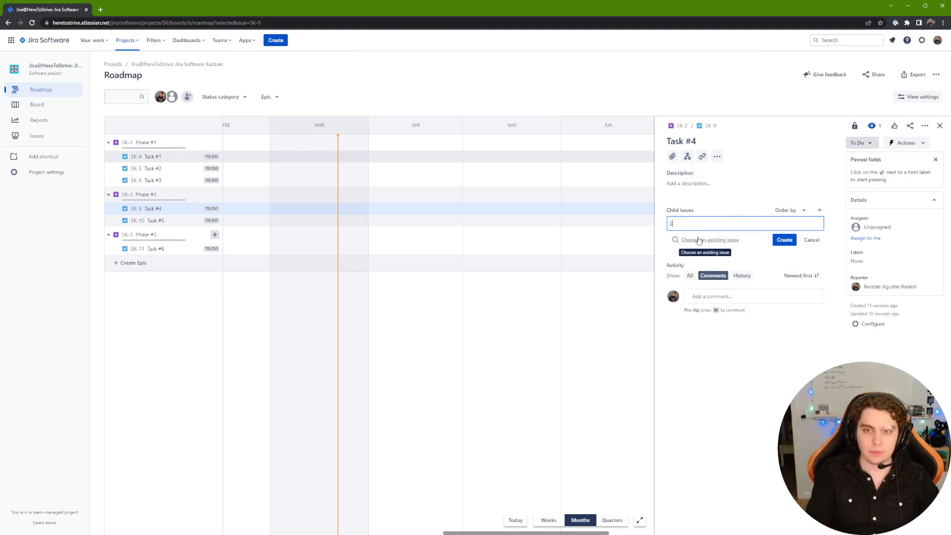
type("ub-task")
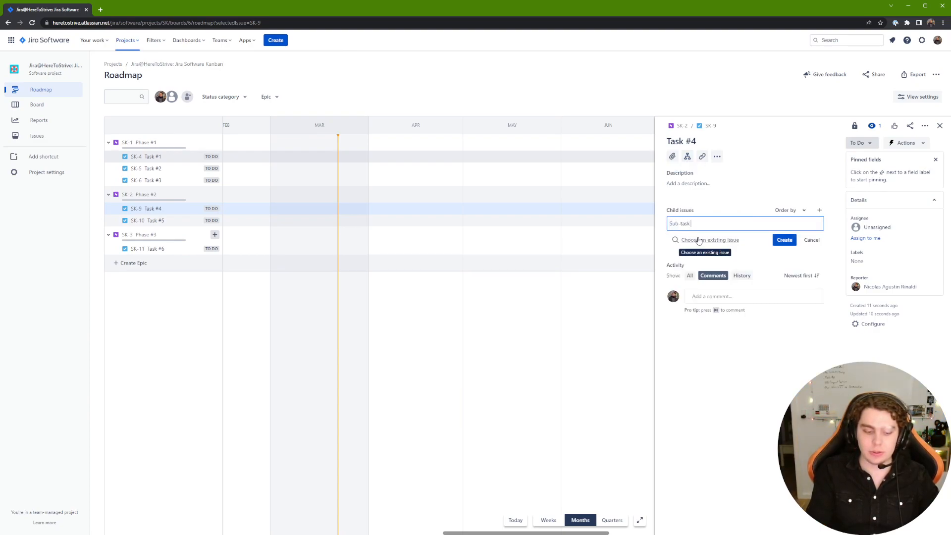
type(" #3")
key("Return")
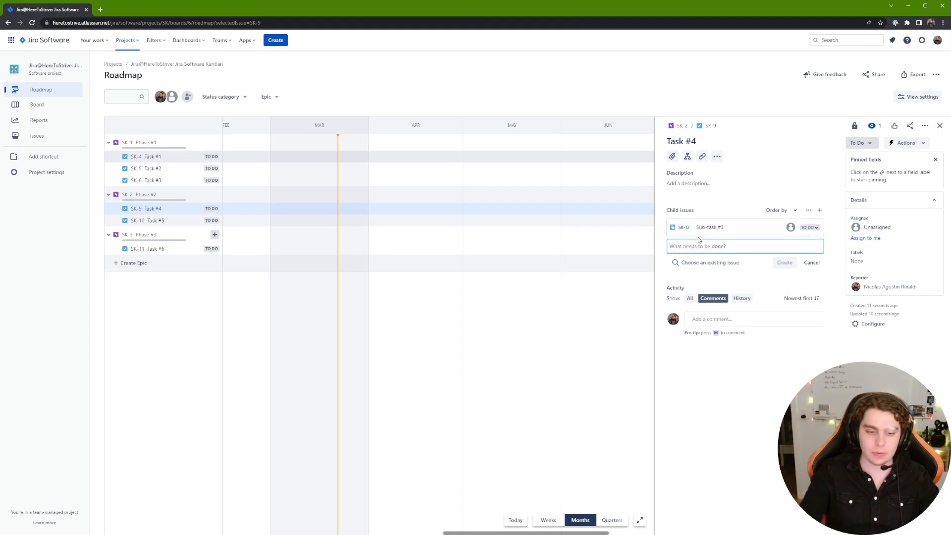
type("Subtask-#")
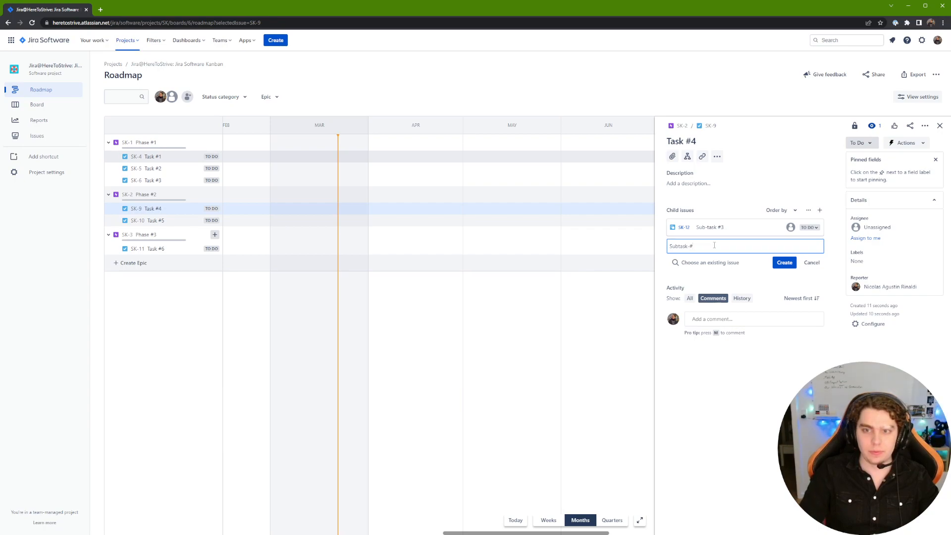
key("BackSpace")
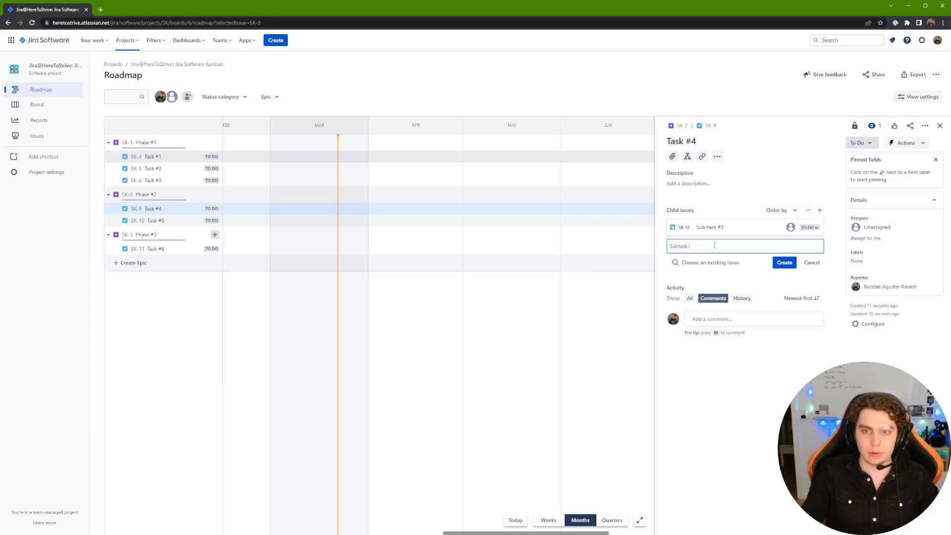
key("BackSpace")
key("BackSpace")
type("-task")
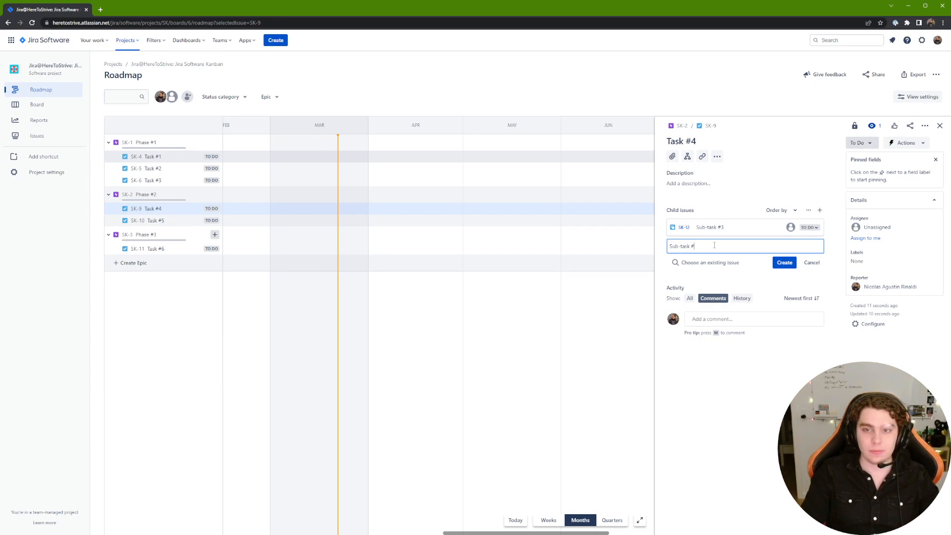
key("Return")
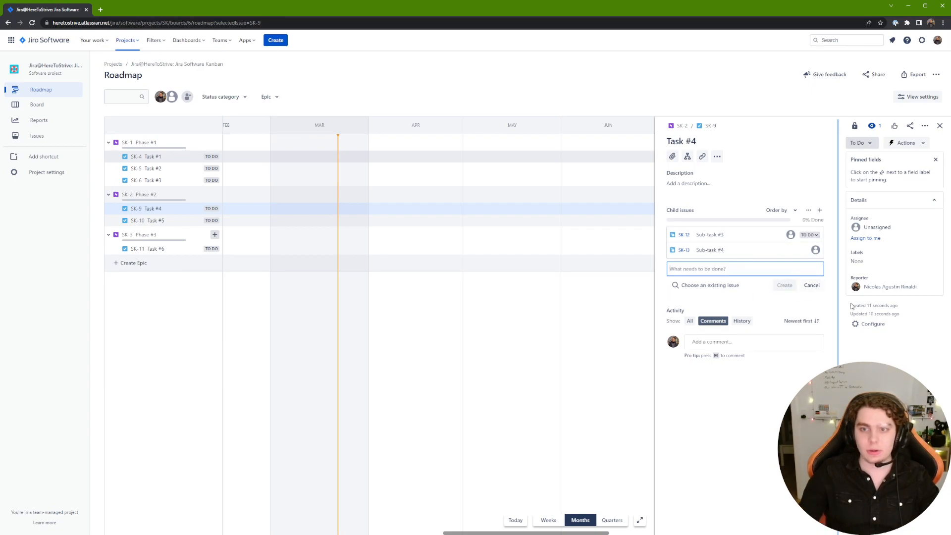
left_click(810, 285)
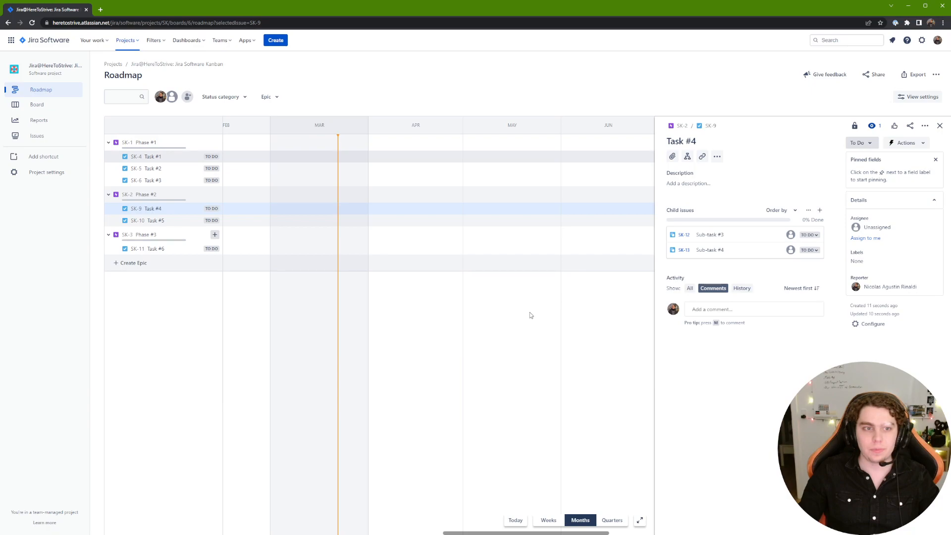
left_click(939, 125)
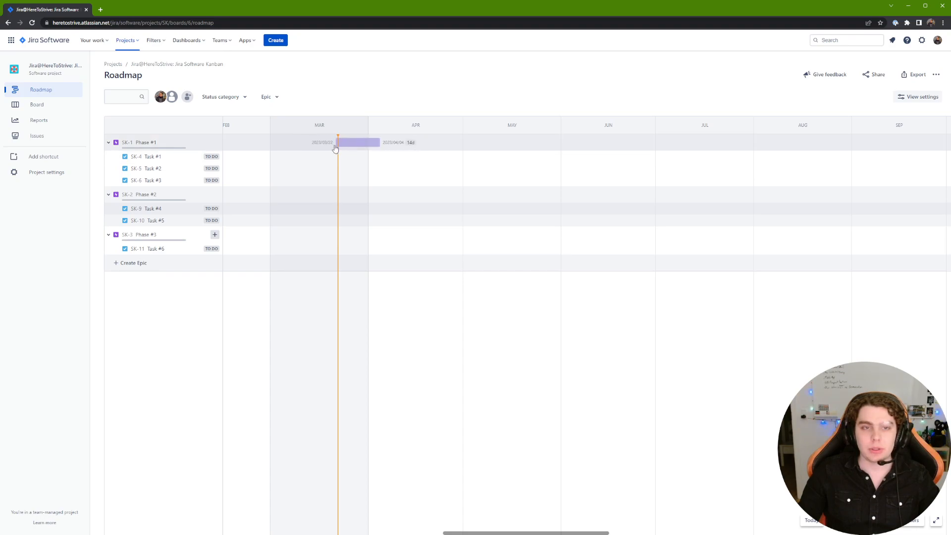
Schedule the epics on the timeline: Phase #1 from 22 March to 4 April, Phase #2 from 4 to 13 April, Phase #3 from 13 April to 4 May.
left_click(335, 148)
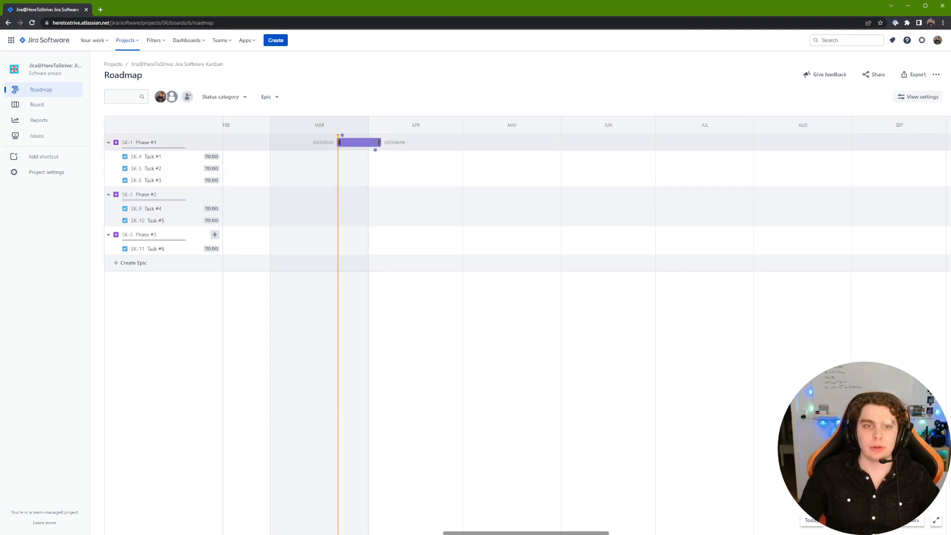
left_click(395, 197)
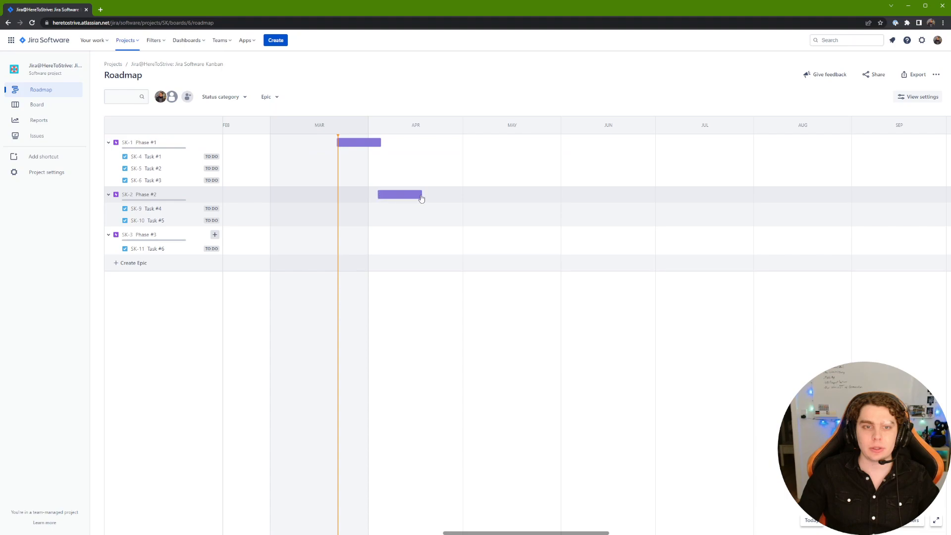
left_click_drag(420, 194, 408, 195)
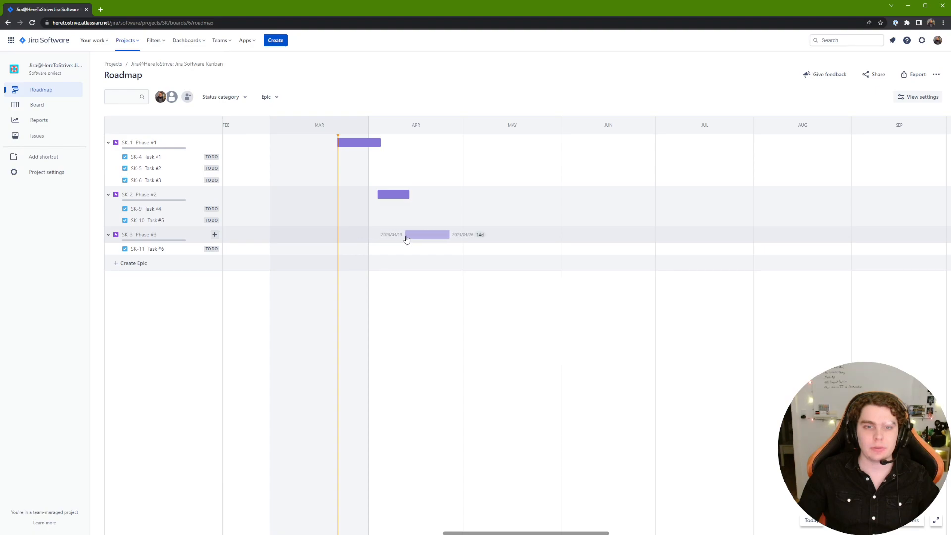
left_click(406, 239)
left_click_drag(449, 235, 469, 240)
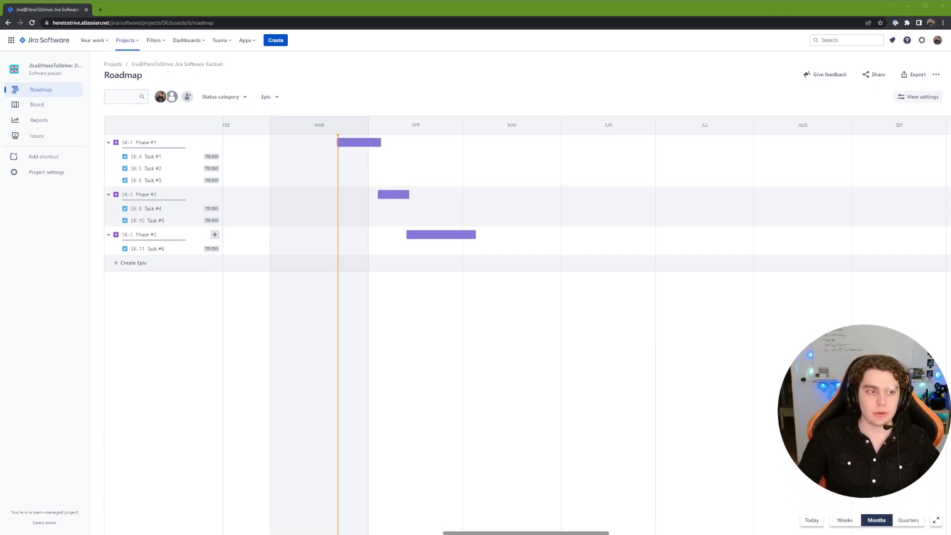
View the roadmap timeline at the Quarters scale and leave it set to Weeks.
left_click(857, 478)
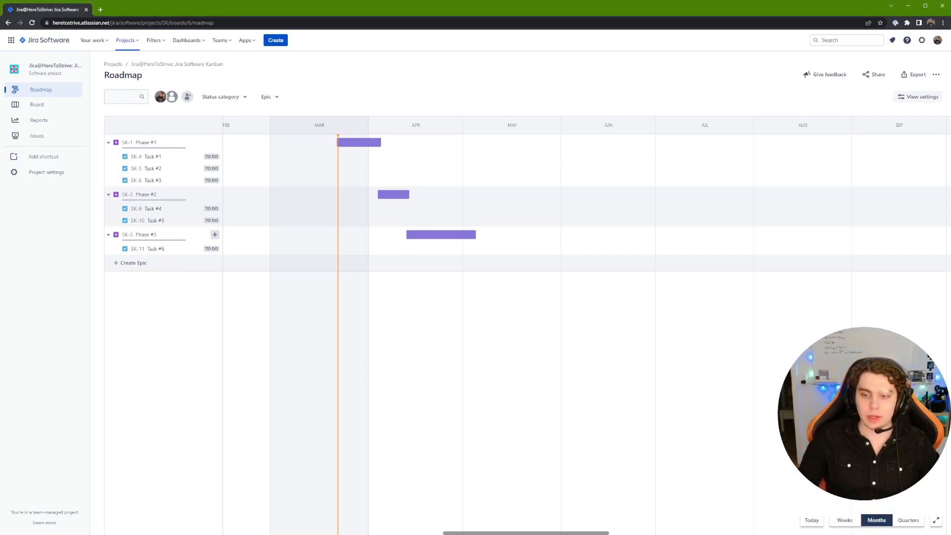
left_click(844, 522)
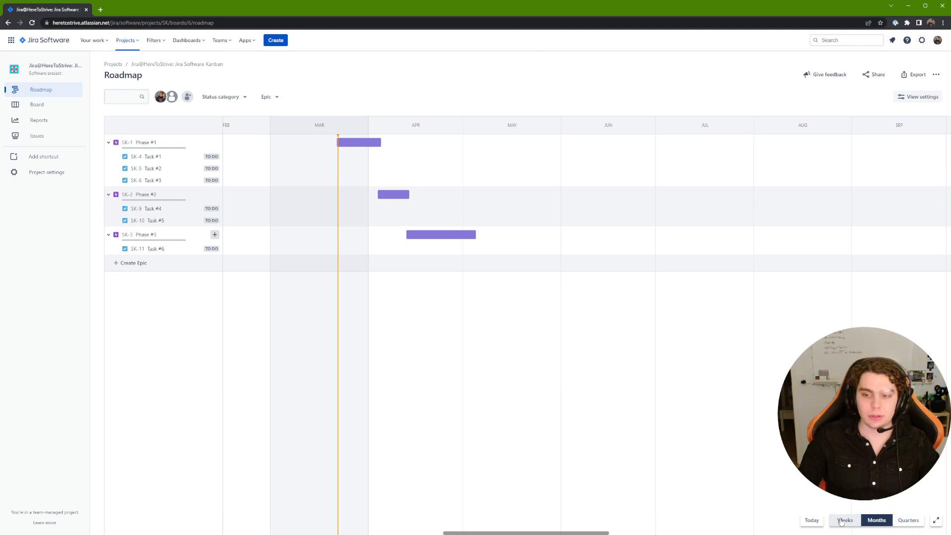
left_click(874, 524)
left_click(908, 520)
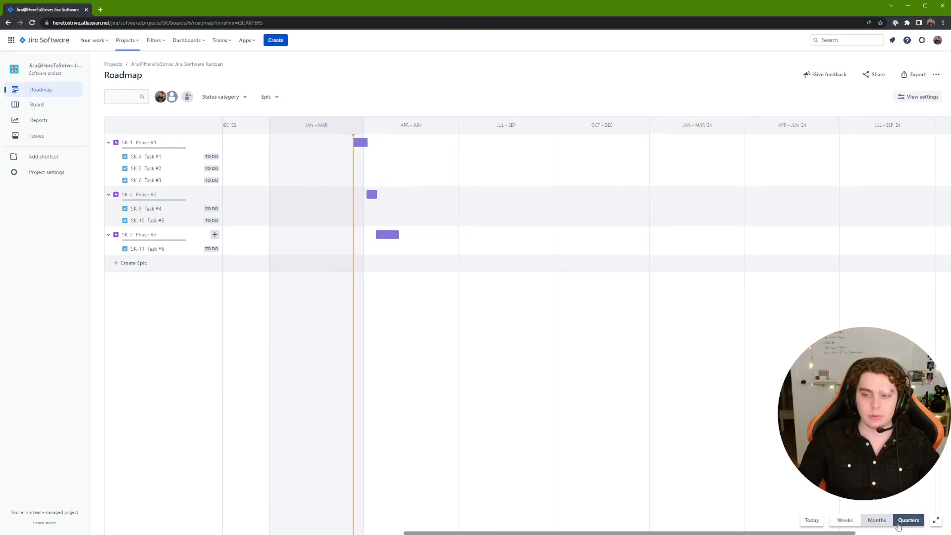
left_click(844, 521)
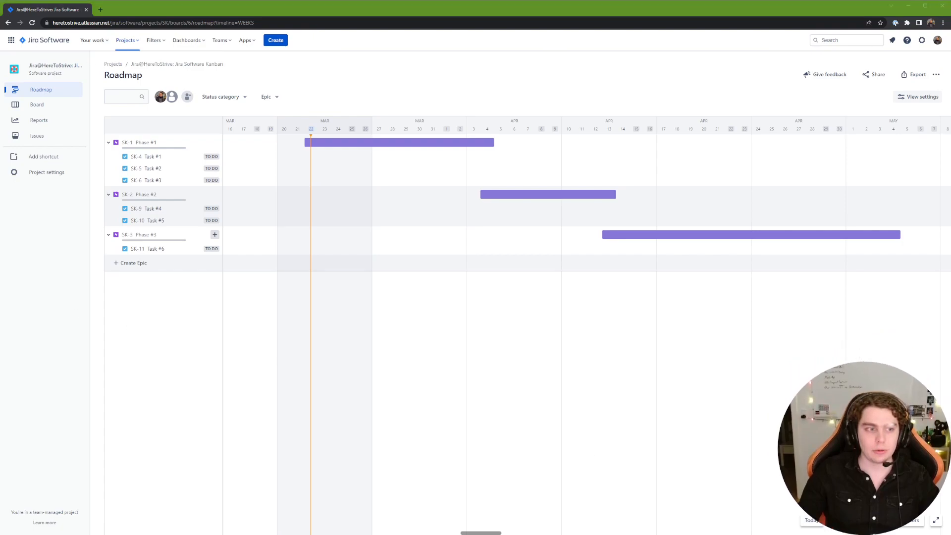
Link the epics on the roadmap timeline as dependencies, Phase #1 to Phase #2 and Phase #2 to Phase #3.
left_click(410, 376)
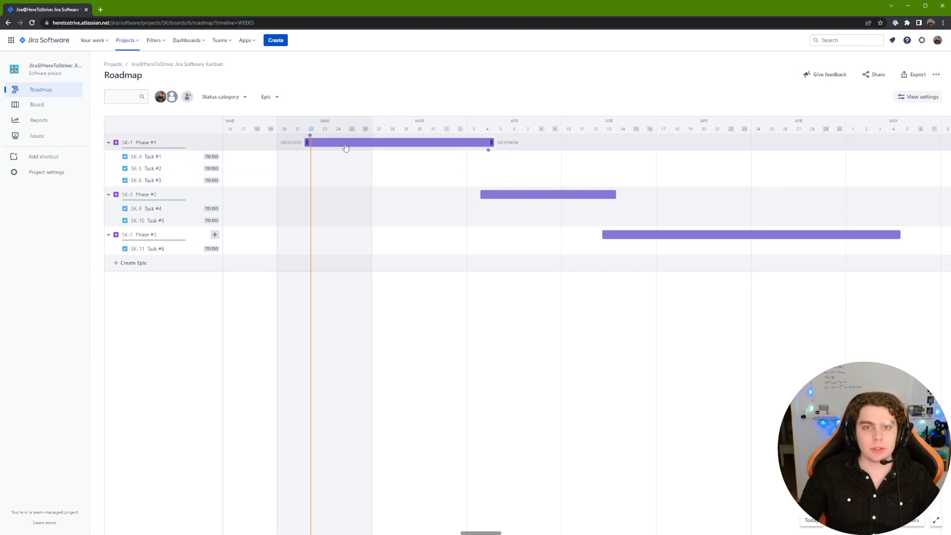
left_click_drag(489, 150, 487, 198)
left_click_drag(609, 195, 612, 242)
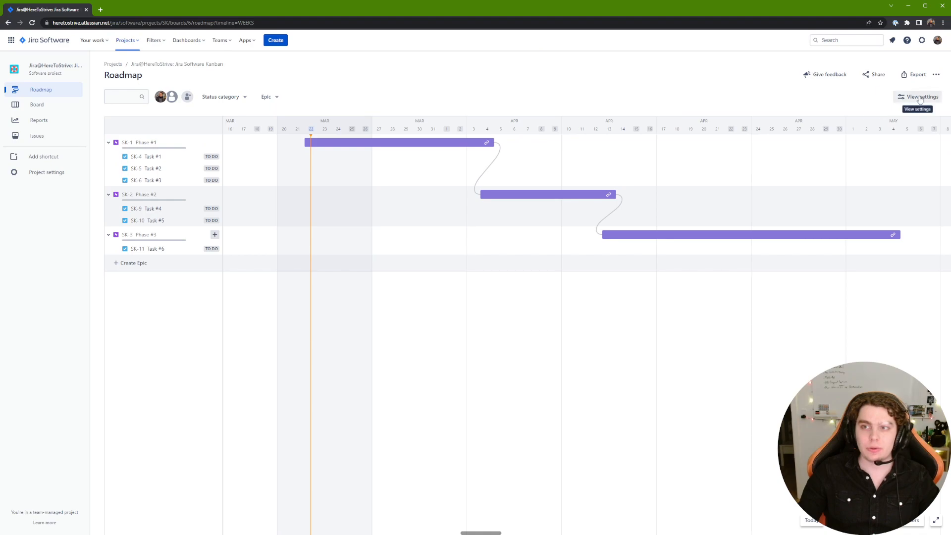
Enable child level issue scheduling in the roadmap configuration and return to the roadmap.
left_click(934, 78)
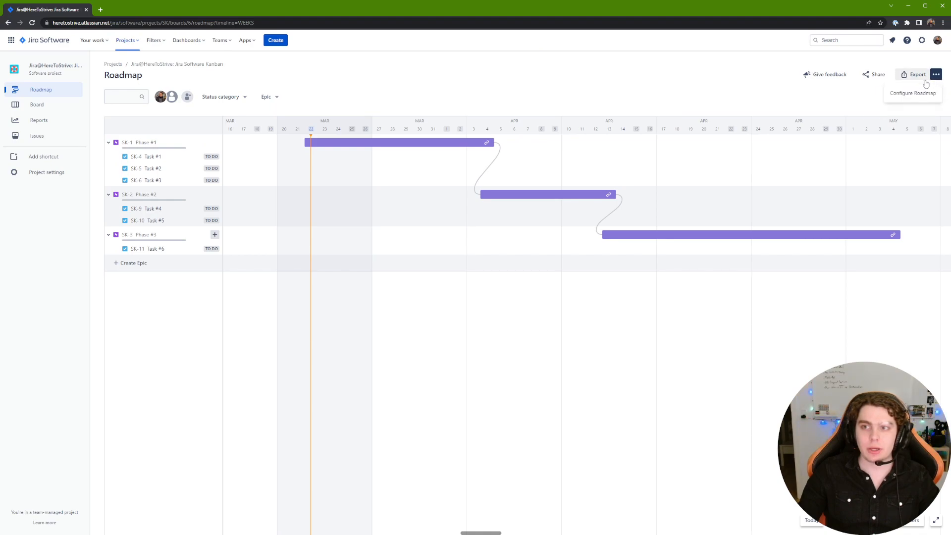
left_click(900, 99)
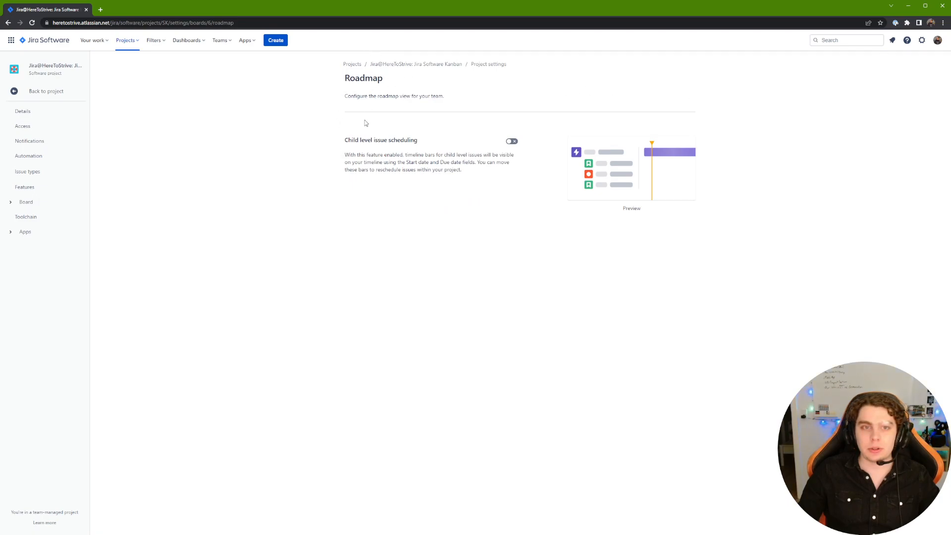
left_click_drag(345, 140, 421, 141)
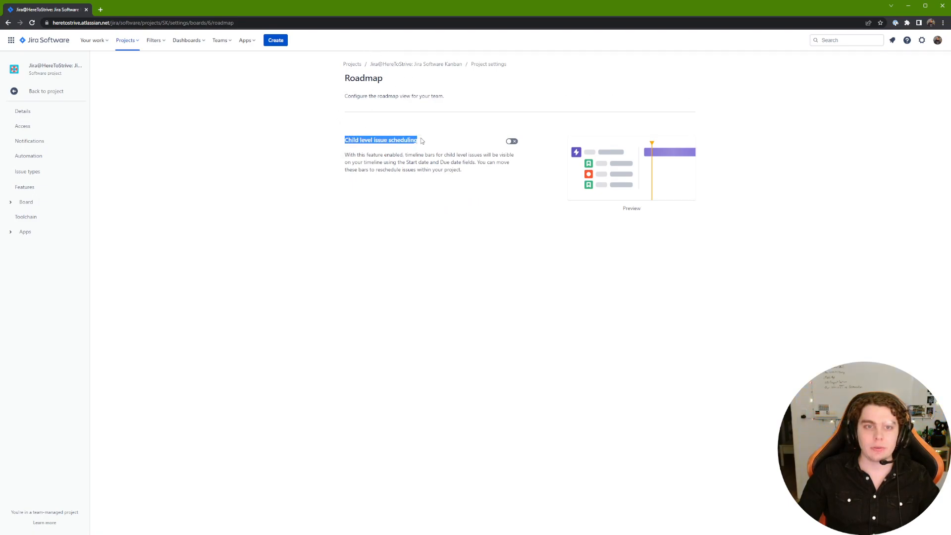
left_click(440, 140)
left_click(512, 142)
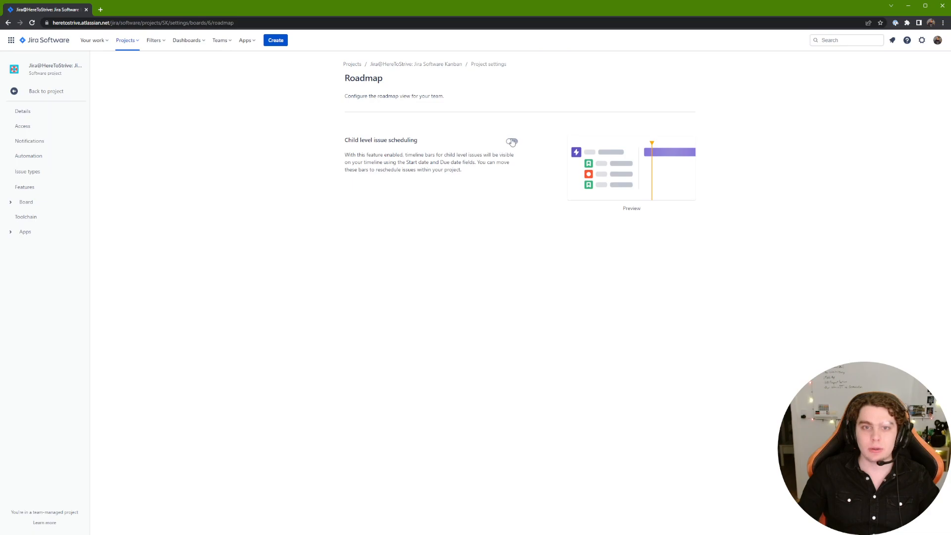
left_click(61, 89)
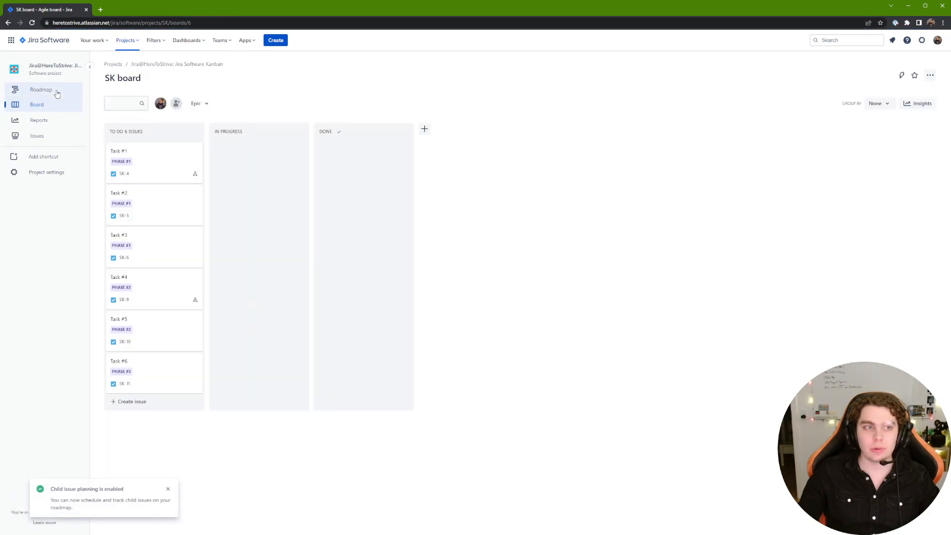
left_click(57, 92)
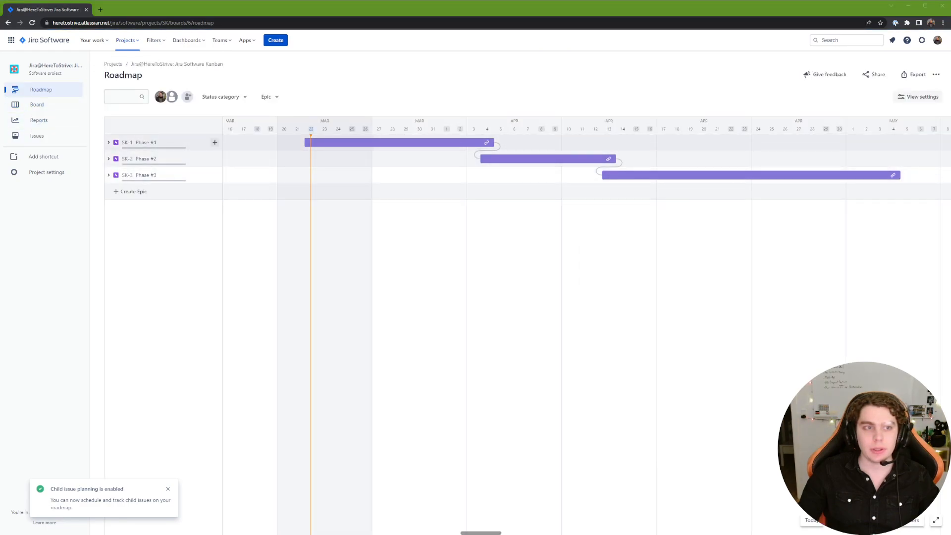
Schedule the Phase #1 tasks: Task #1 from 22 to 25 March, Task #2 from 25 to 29 March, Task #3 from 29 March to 4 April.
left_click(108, 142)
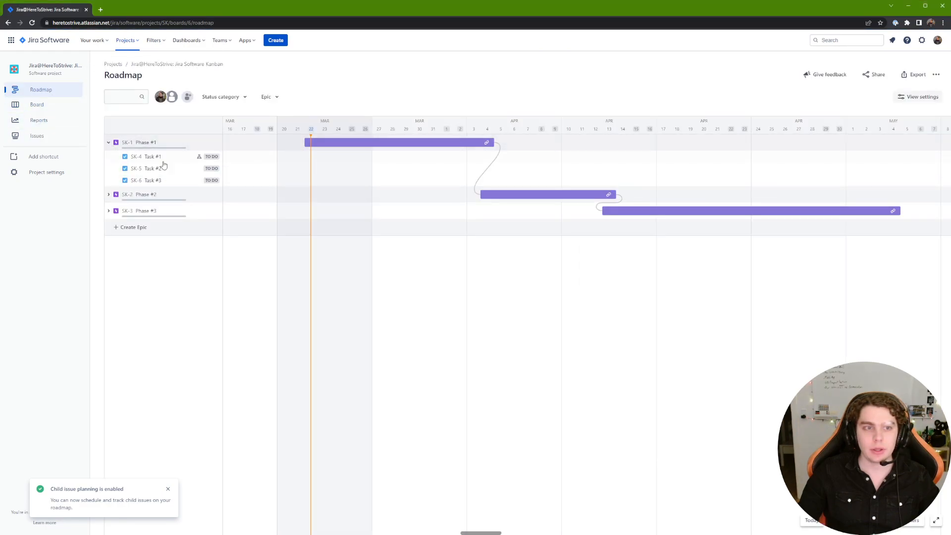
left_click(311, 160)
left_click_drag(397, 156, 359, 158)
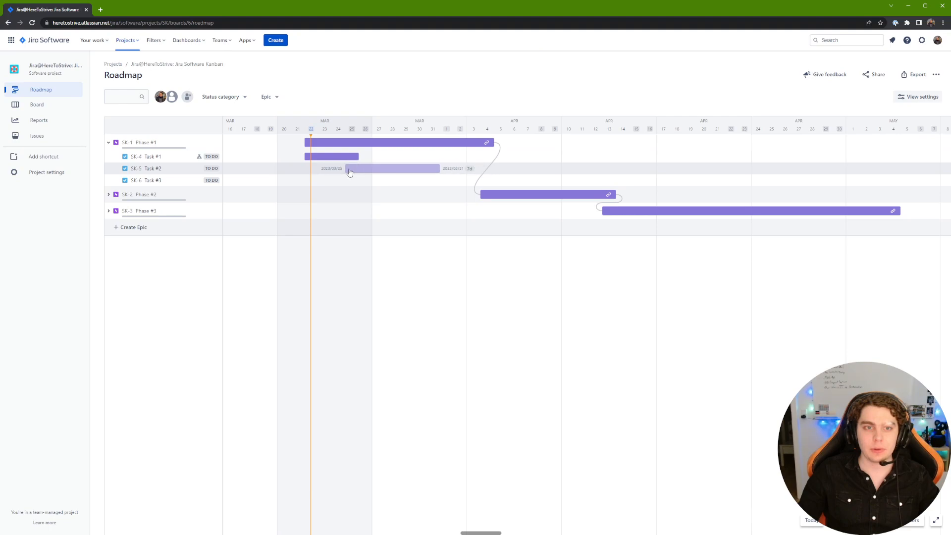
left_click(346, 169)
left_click_drag(437, 169, 412, 169)
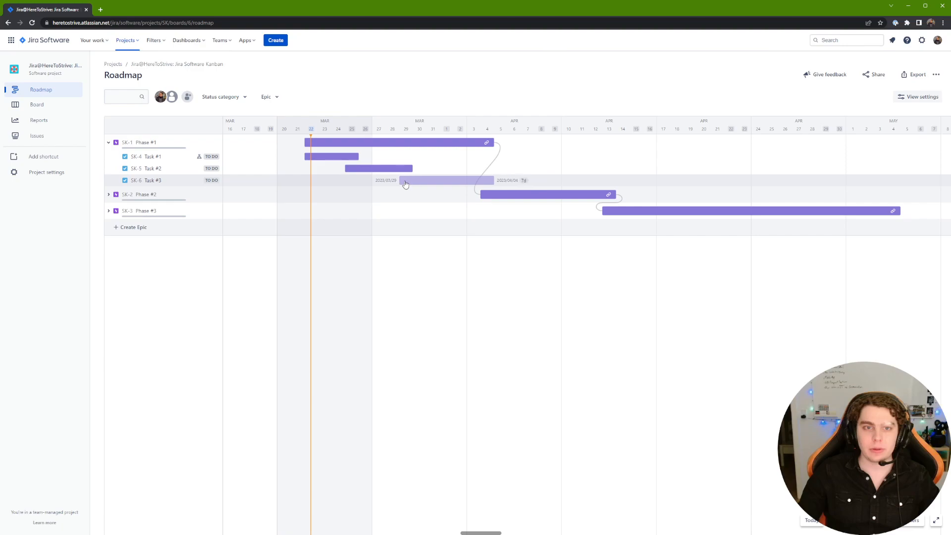
left_click(402, 181)
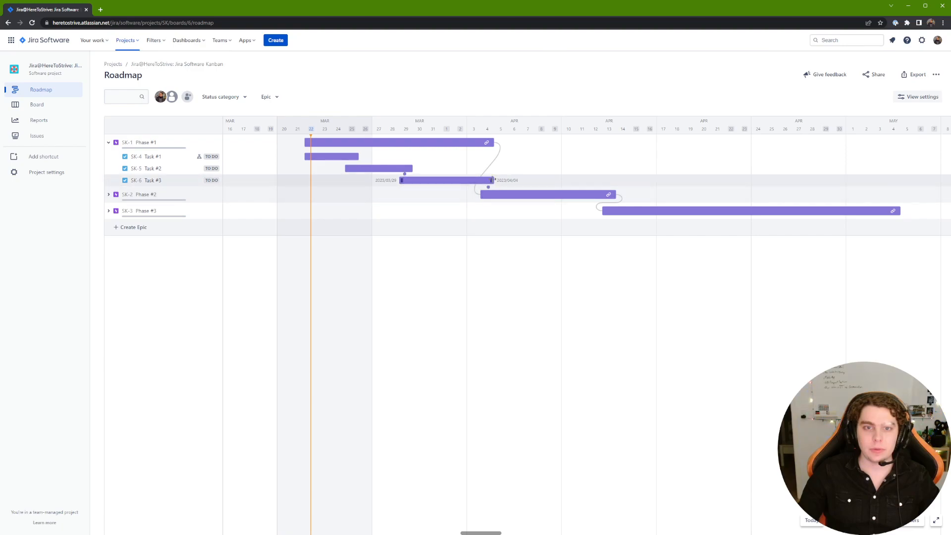
Add timeline dependencies from Task #3 to the Phase #3 epic, Task #1 to Task #2, and Task #2 to Task #3.
left_click_drag(489, 190, 616, 218)
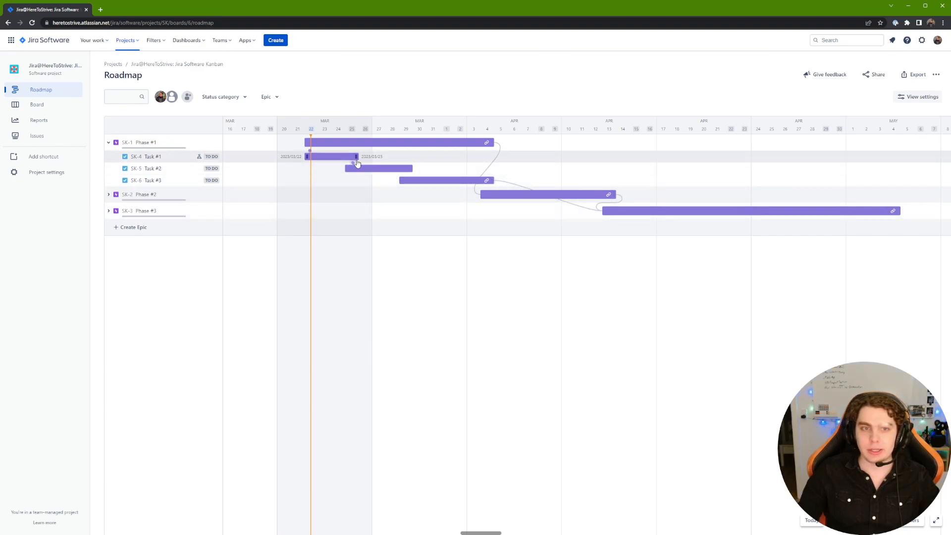
left_click_drag(410, 169, 407, 183)
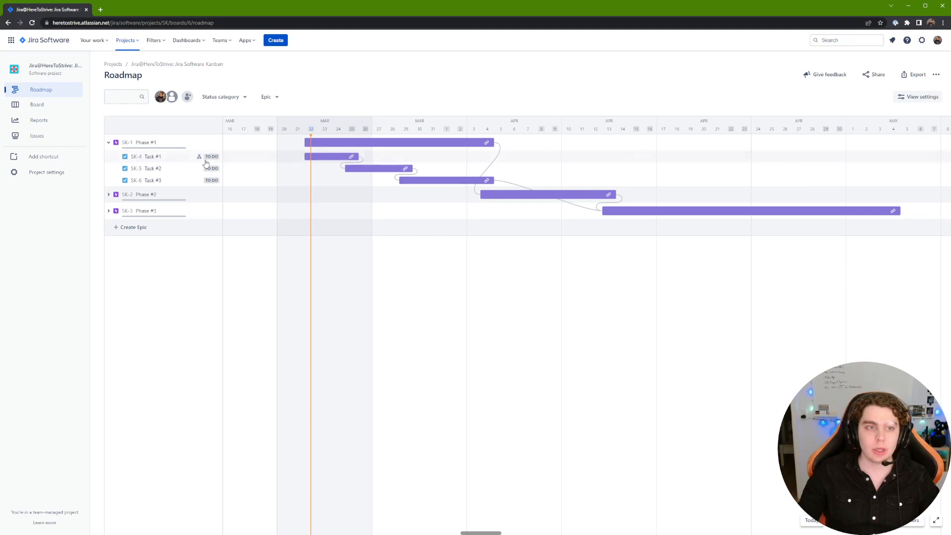
Open the field configuration from Task #1's details, add Start date and Due date to the Task issue type's context fields, and save.
mouse_move(200, 157)
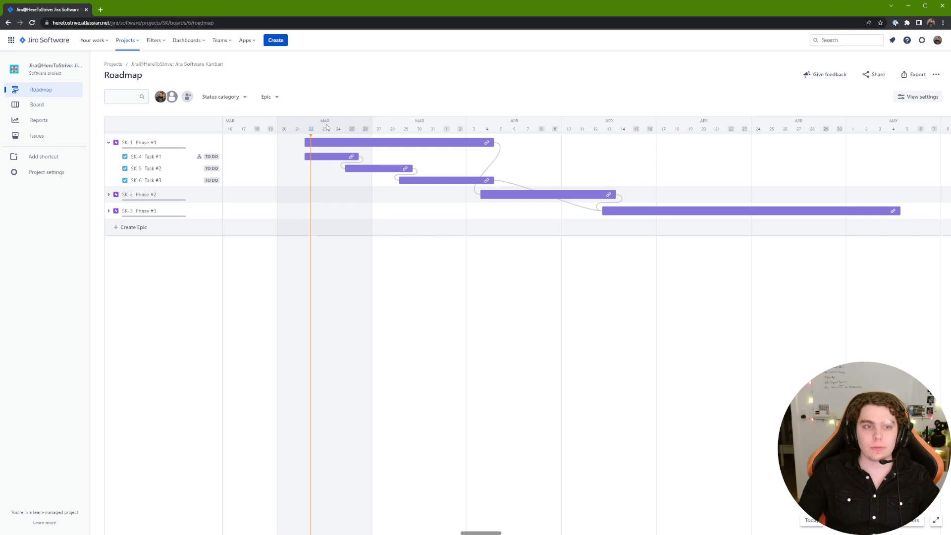
left_click(151, 157)
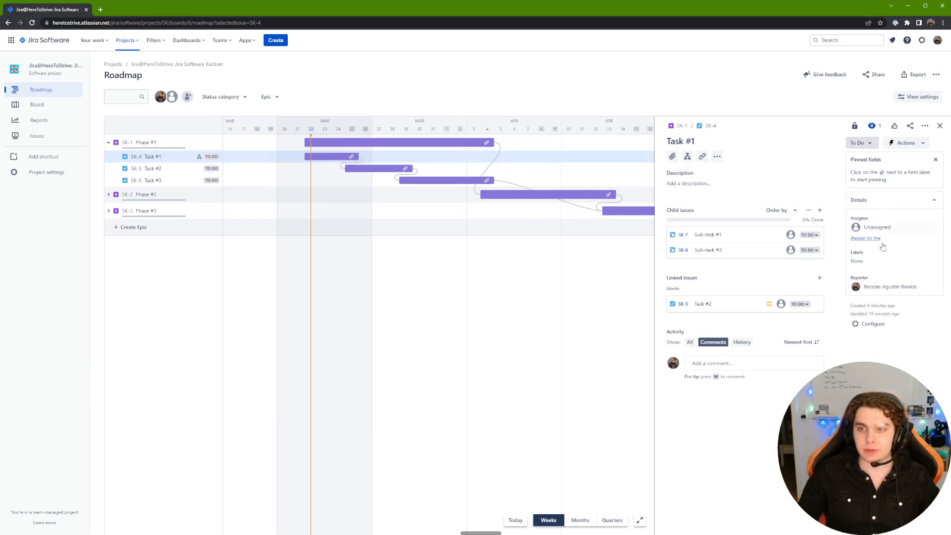
left_click(876, 324)
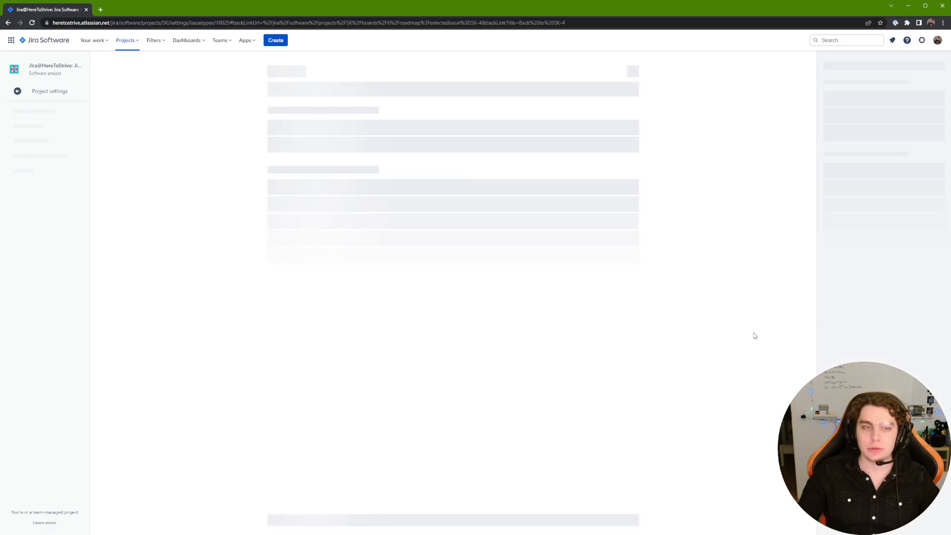
left_click_drag(852, 314, 512, 241)
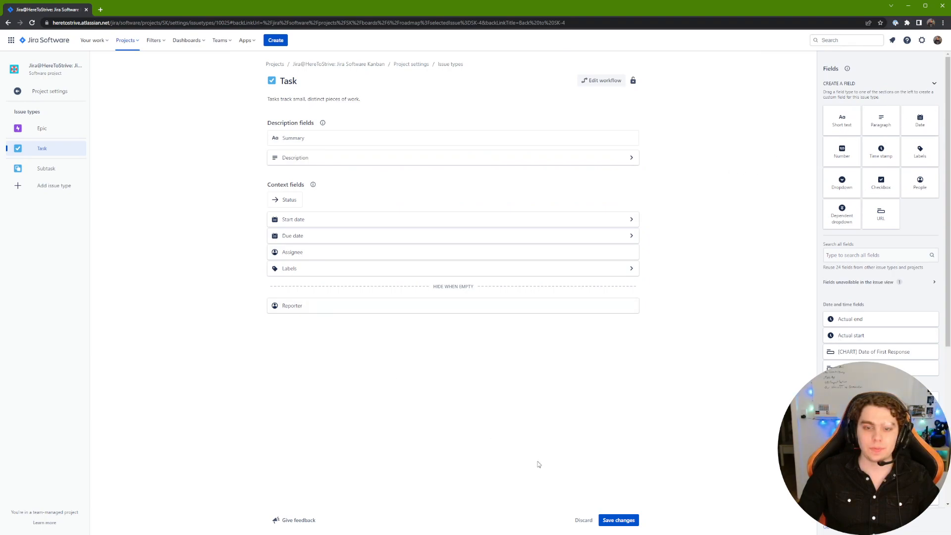
left_click(618, 520)
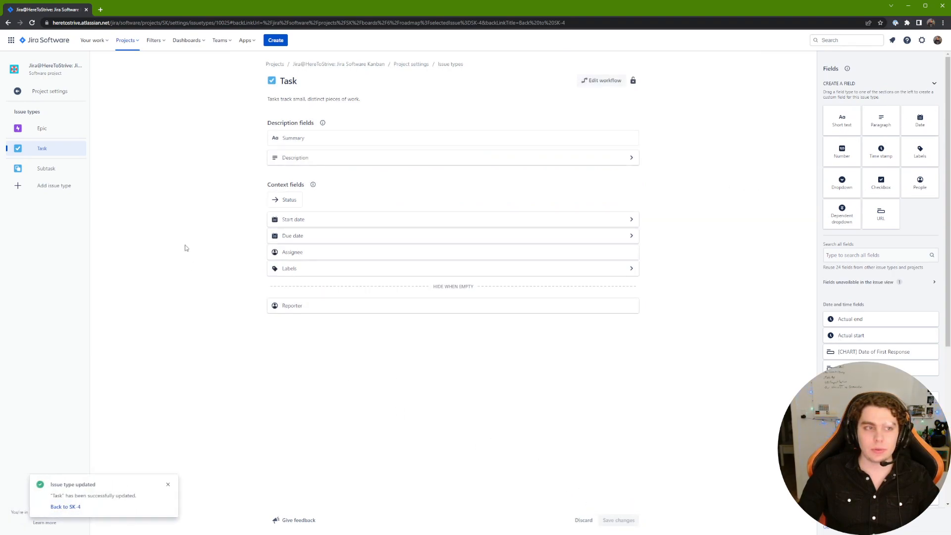
Add Start date and Due date to the Subtask issue type's context fields, save, and return to the roadmap.
left_click(77, 132)
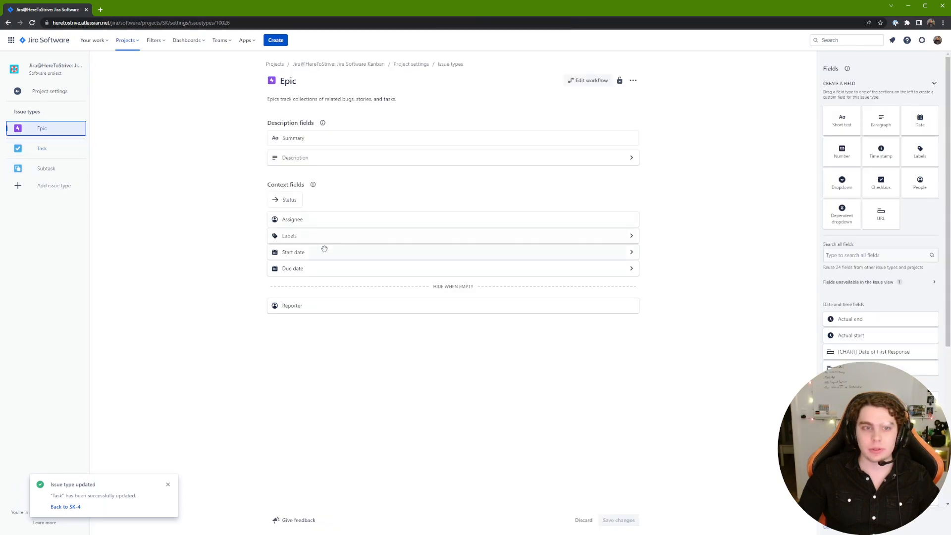
left_click(42, 169)
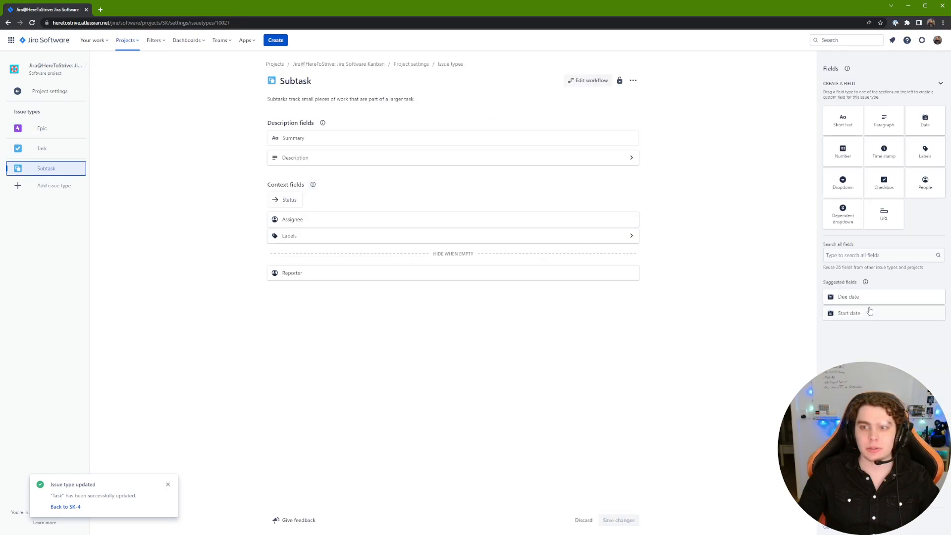
left_click_drag(865, 299, 484, 233)
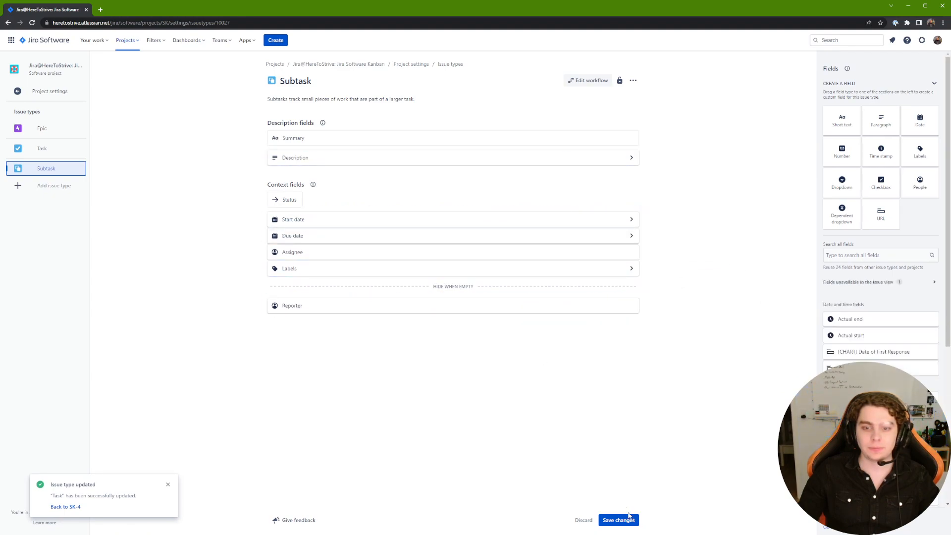
left_click(618, 520)
left_click(54, 91)
left_click(54, 92)
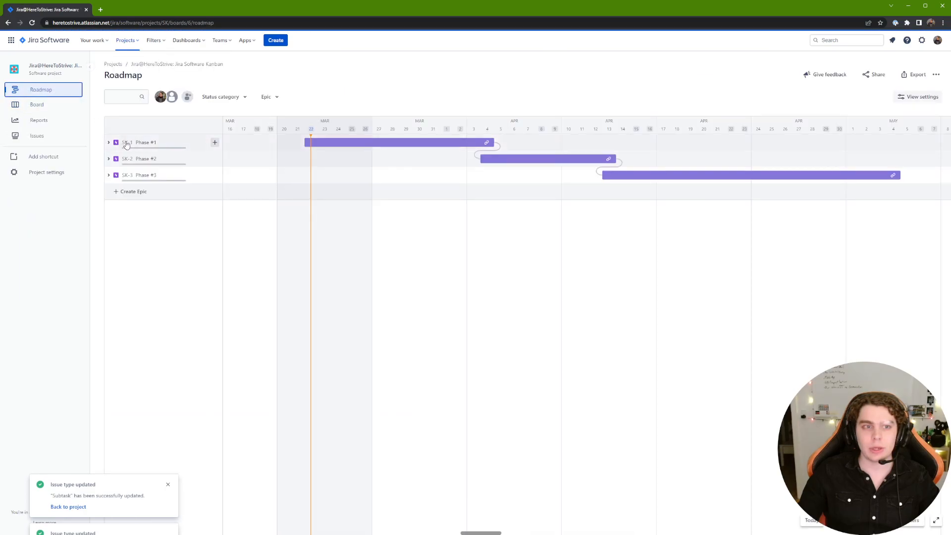
Check the start and due dates in the details of Task #1 under Phase #1, and leave the epic collapsed.
left_click(109, 142)
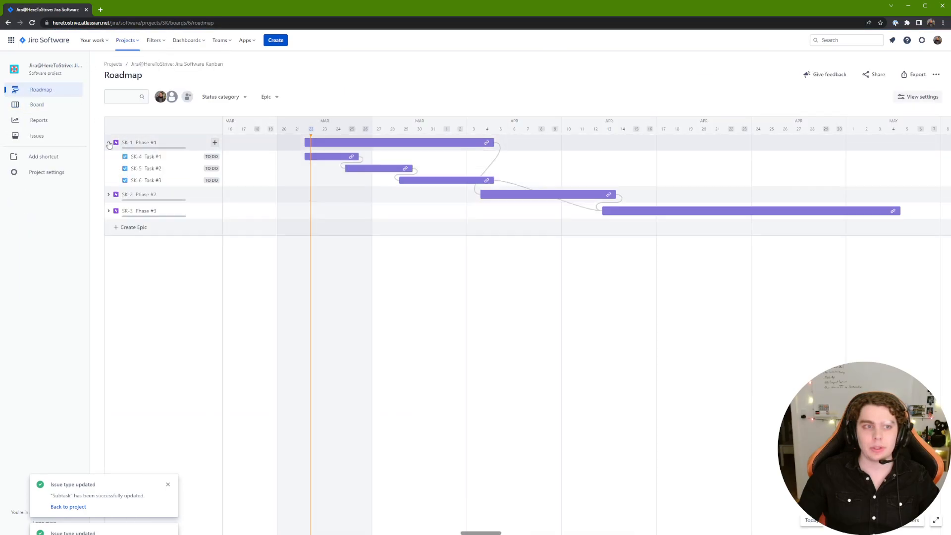
left_click(154, 158)
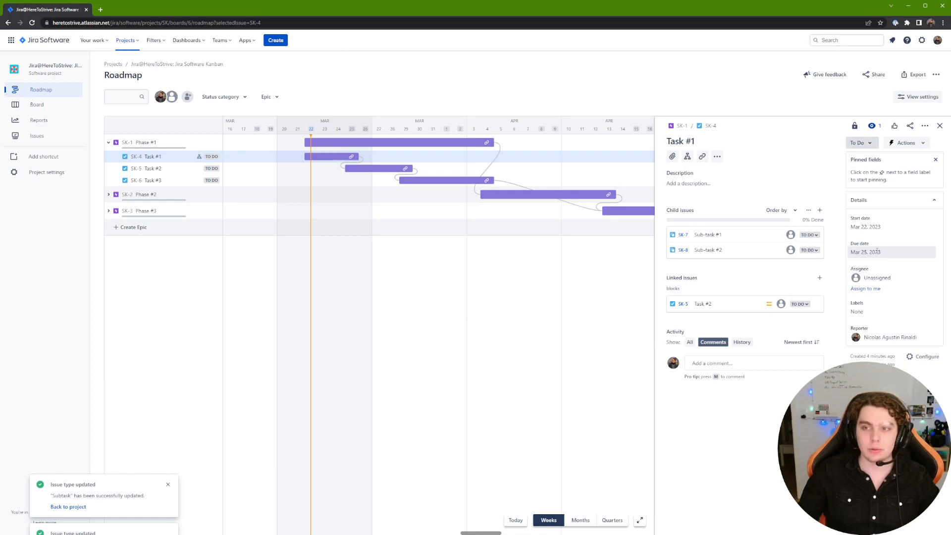
left_click(939, 126)
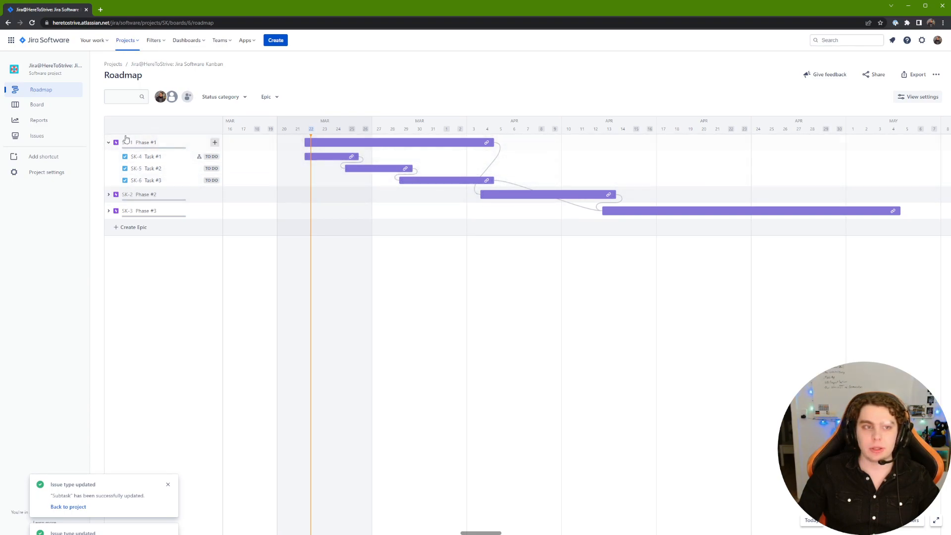
left_click(108, 142)
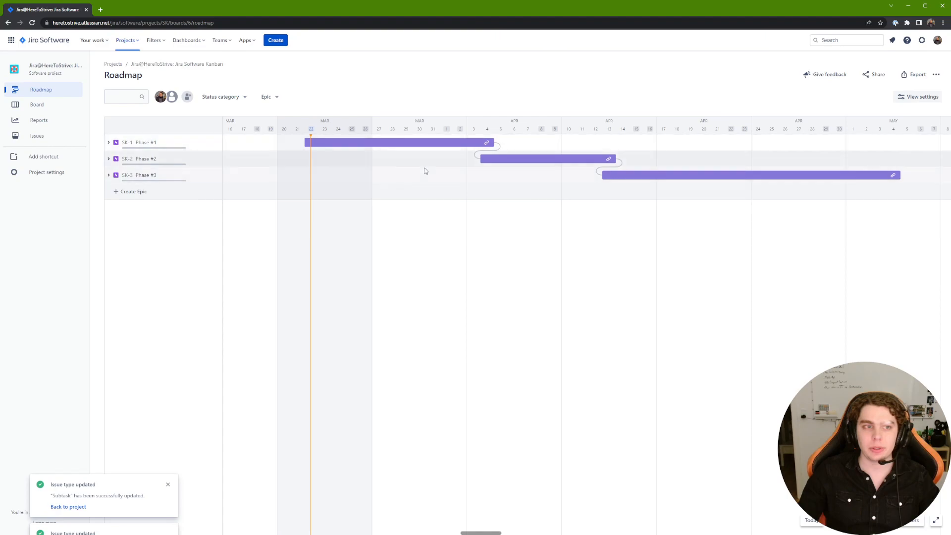
left_click(109, 142)
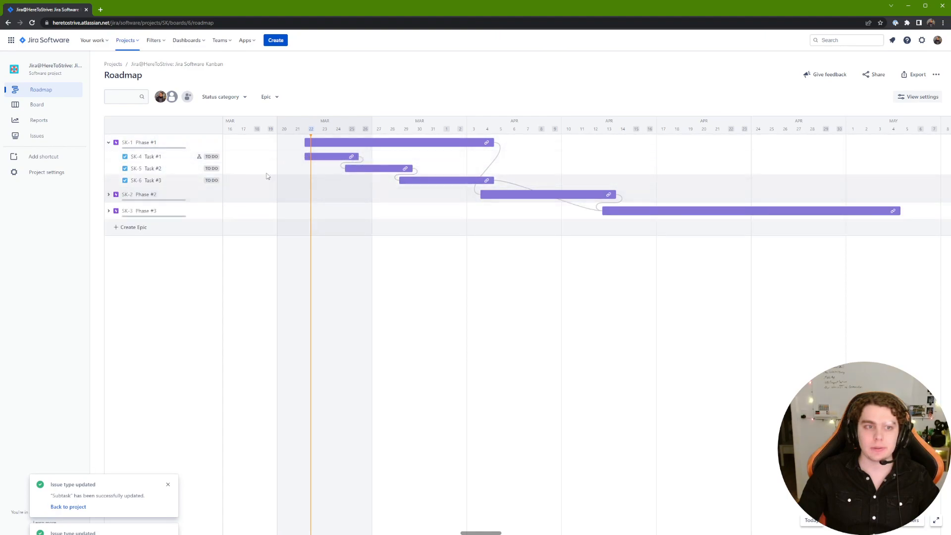
left_click(109, 143)
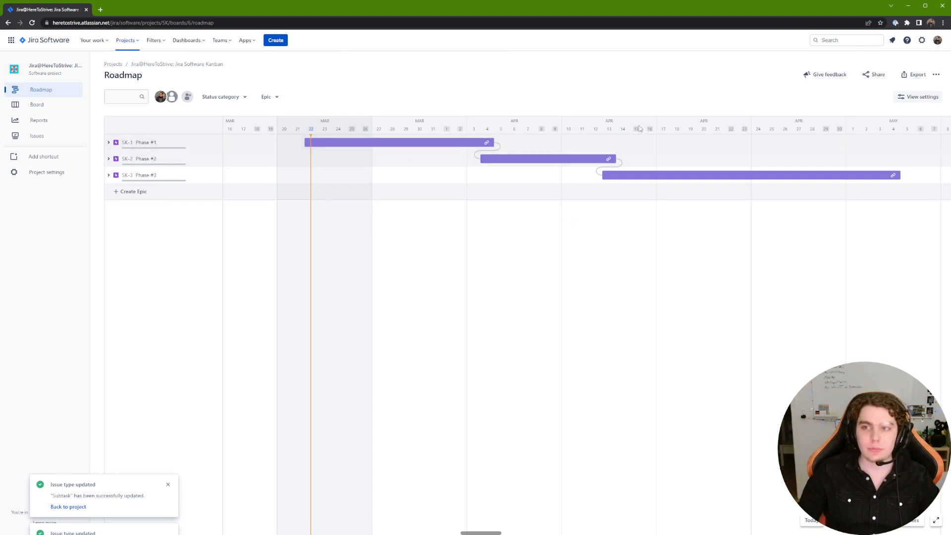
Review the roadmap's view settings and the image export options, closing both without making changes.
left_click(903, 102)
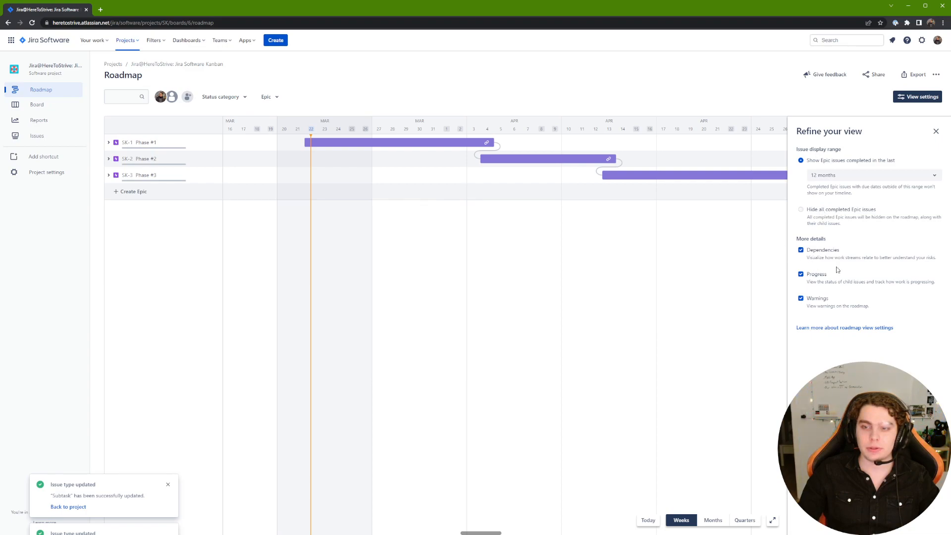
left_click(936, 131)
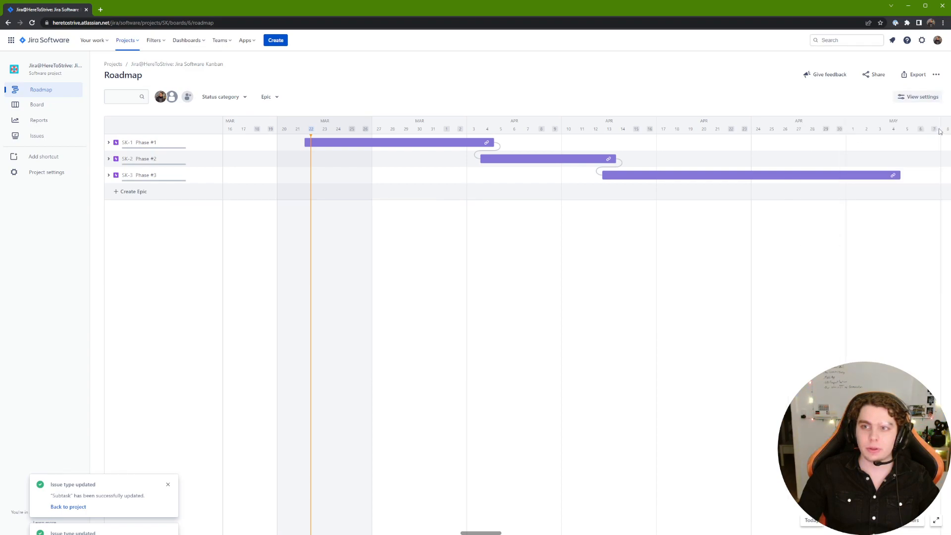
left_click_drag(919, 81, 917, 78)
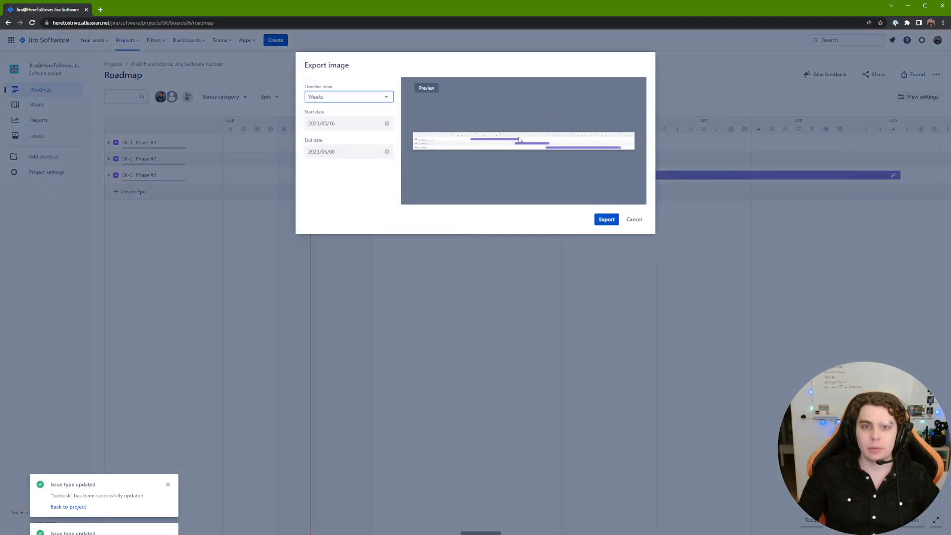
left_click(633, 219)
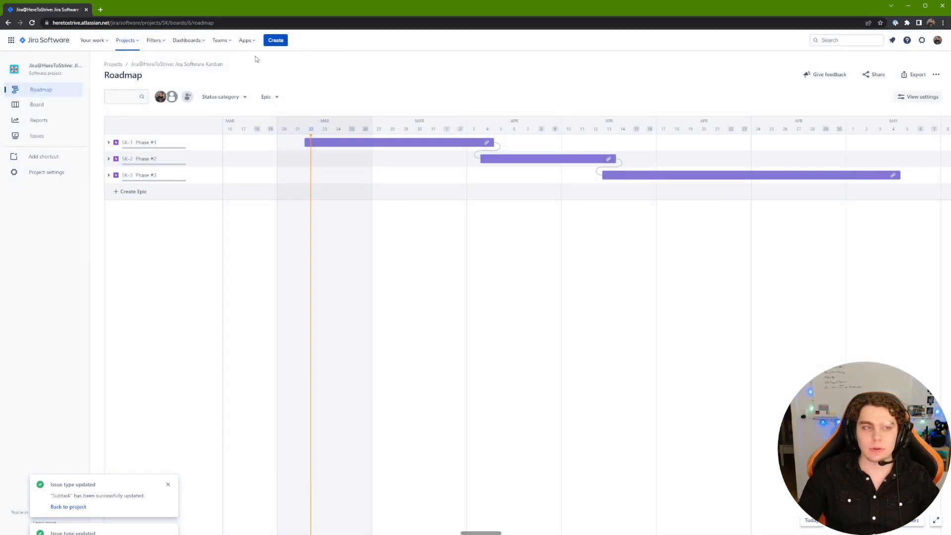
Open the project's board, group its issues by Epic, and dismiss the leftover notifications.
left_click(57, 104)
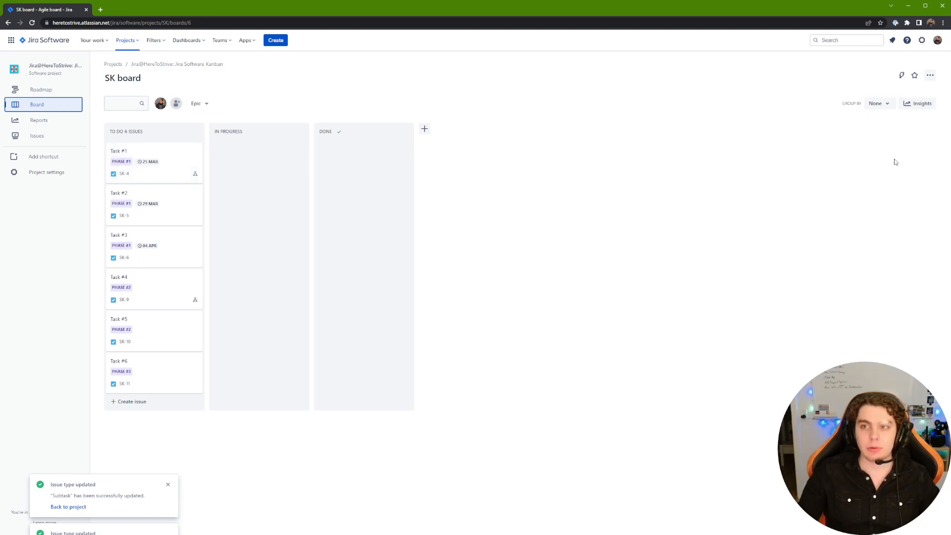
left_click_drag(837, 98, 861, 106)
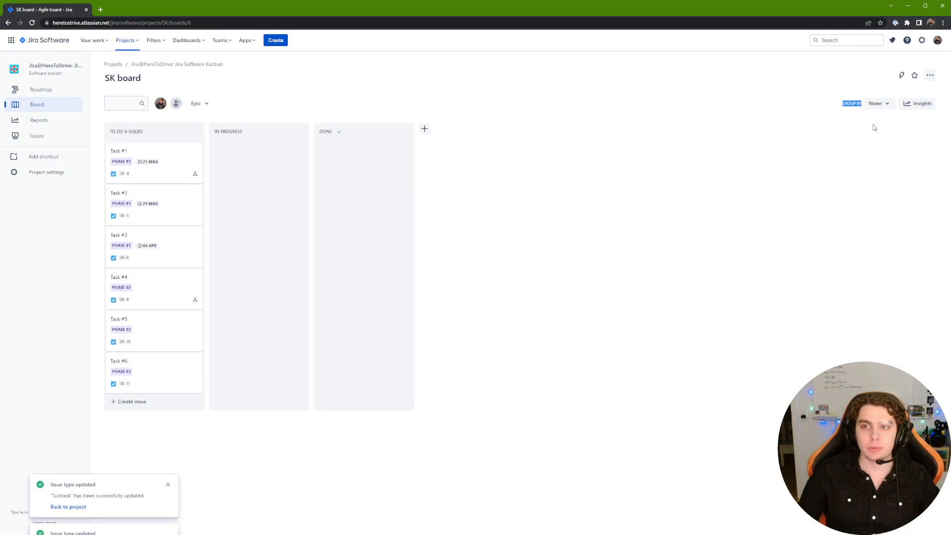
left_click(879, 105)
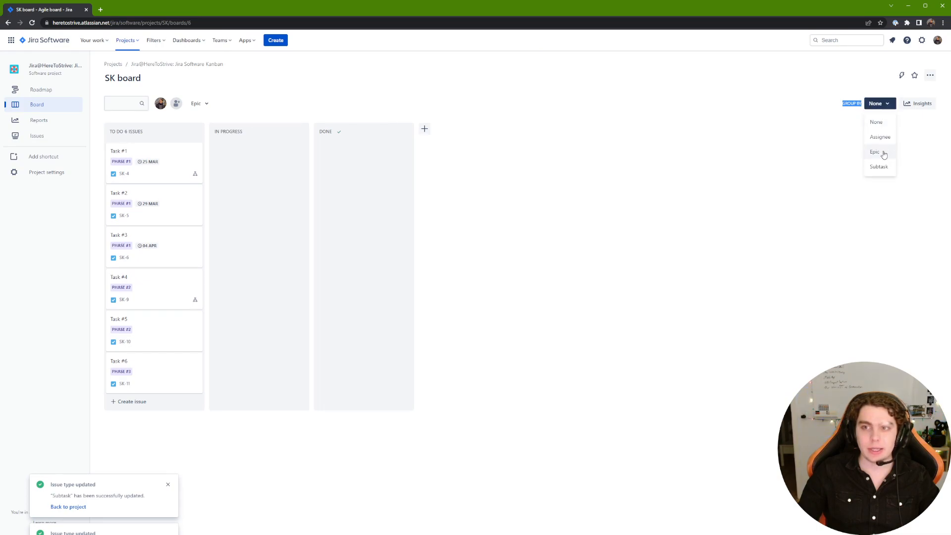
left_click(875, 152)
left_click(878, 104)
left_click(819, 102)
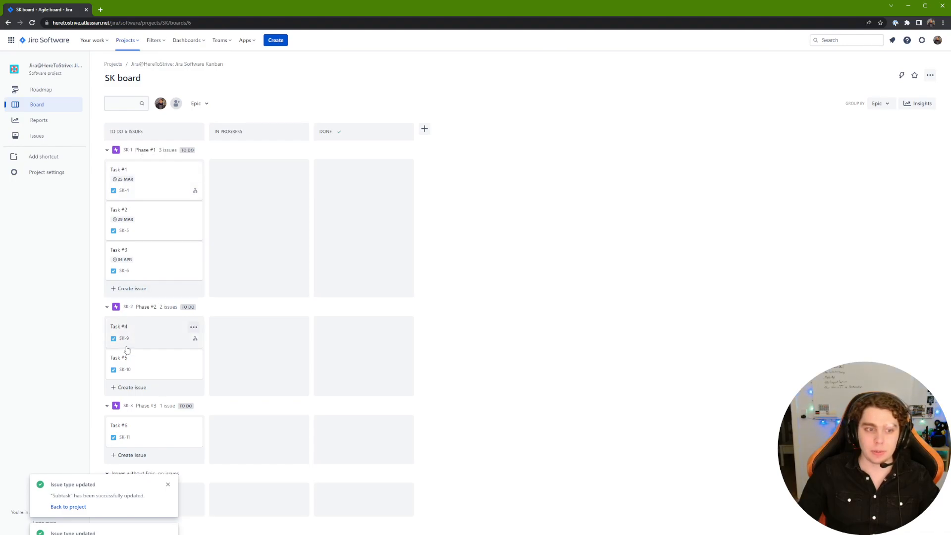
left_click(168, 484)
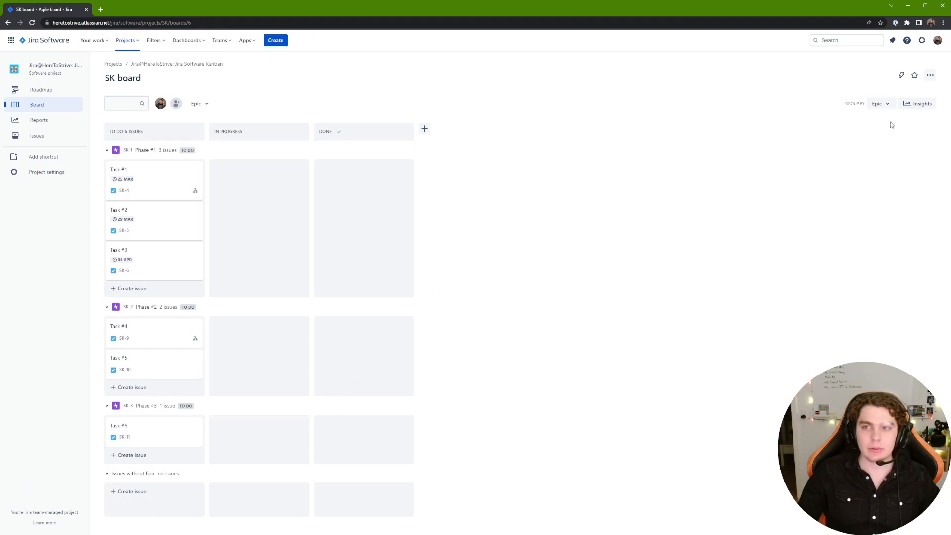
Group the board by Subtask and look through the resulting task swimlanes.
left_click(891, 107)
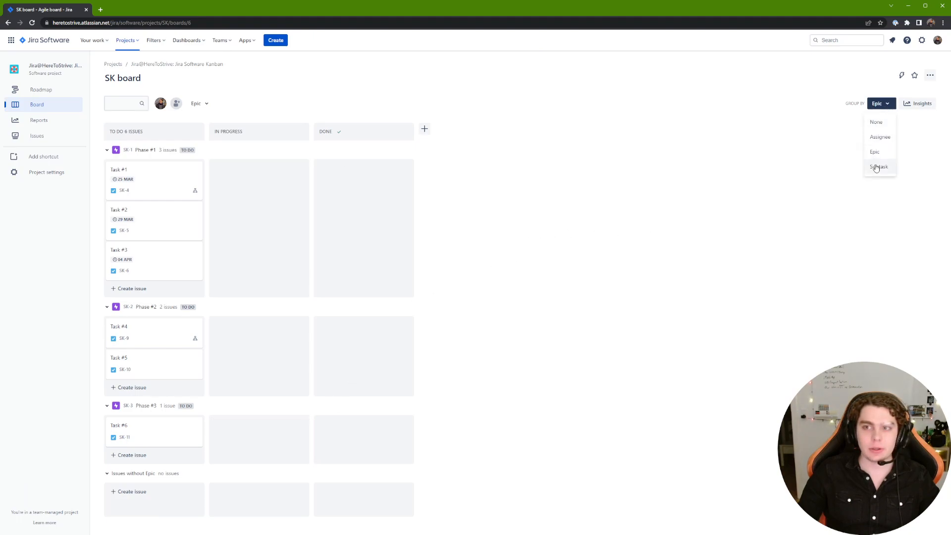
left_click(876, 168)
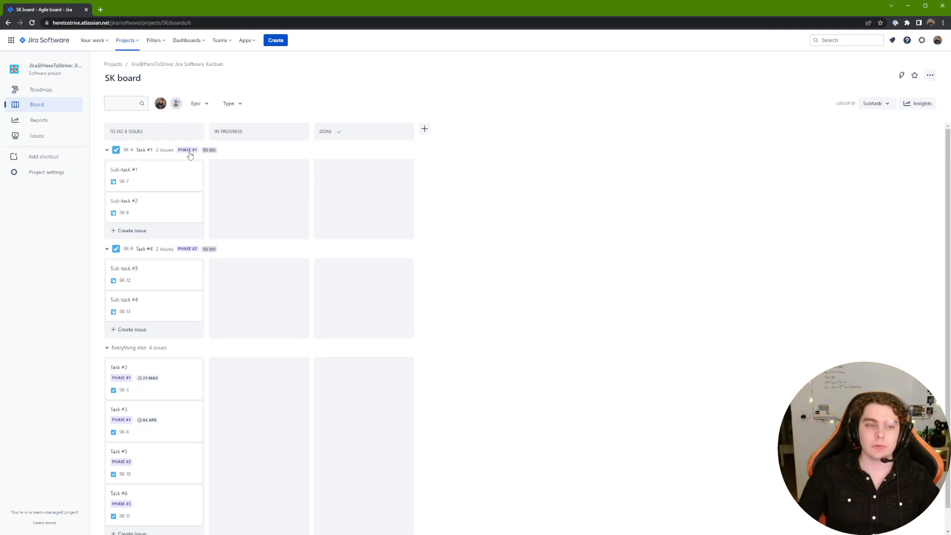
scroll(152, 233, "down", 1)
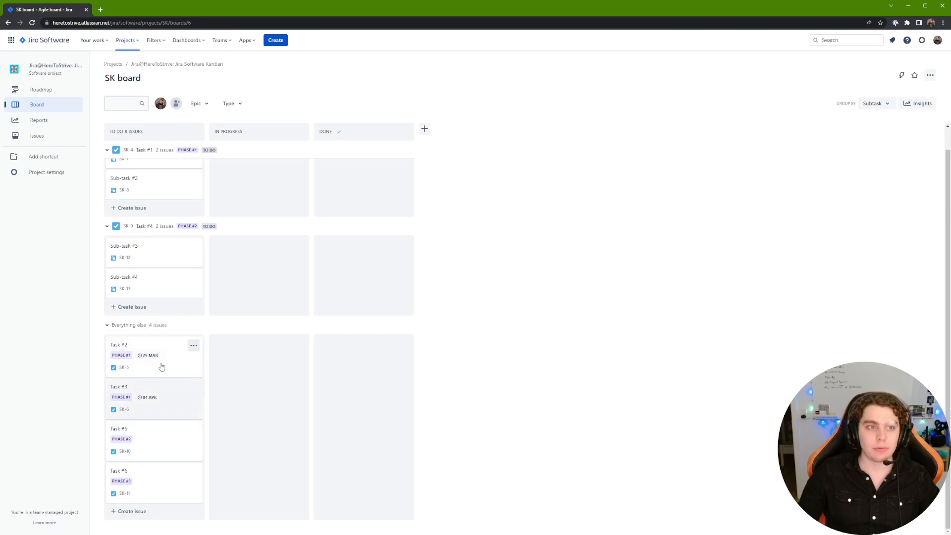
scroll(162, 426, "up", 1)
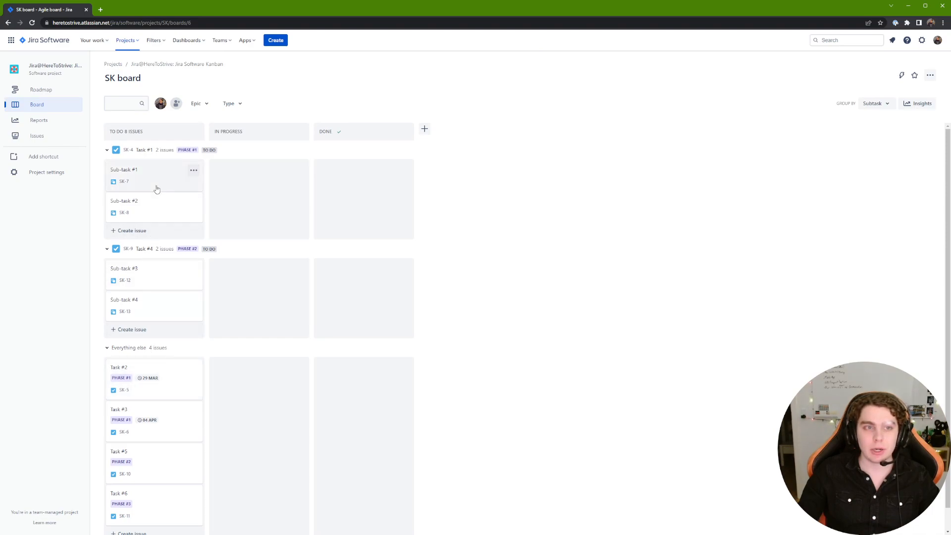
Group the board by Assignee and assign Task #1 and Task #2 to yourself from their issue details.
left_click(885, 106)
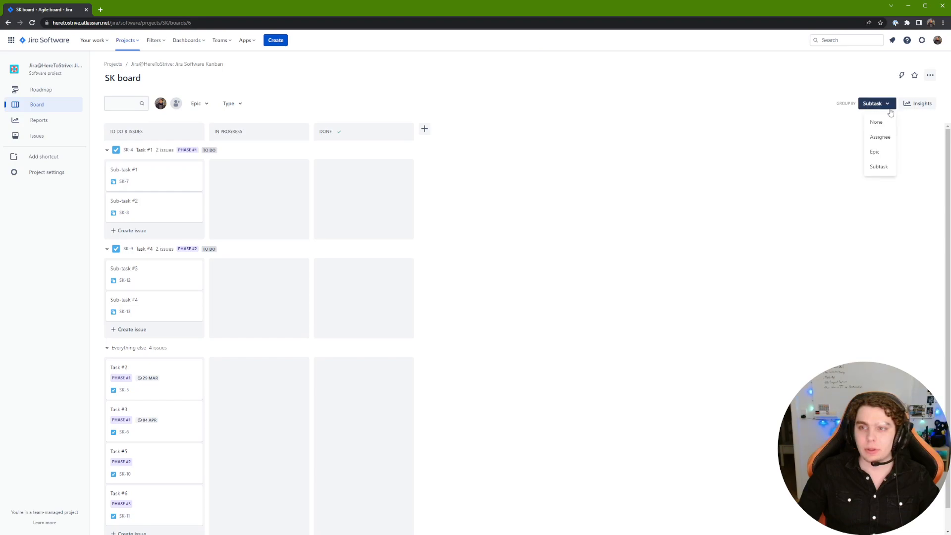
left_click(886, 141)
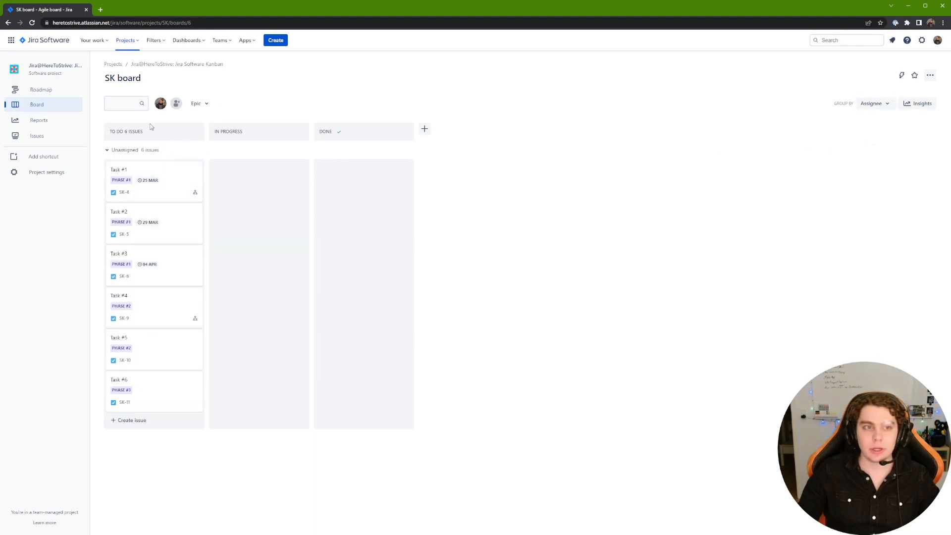
left_click(176, 181)
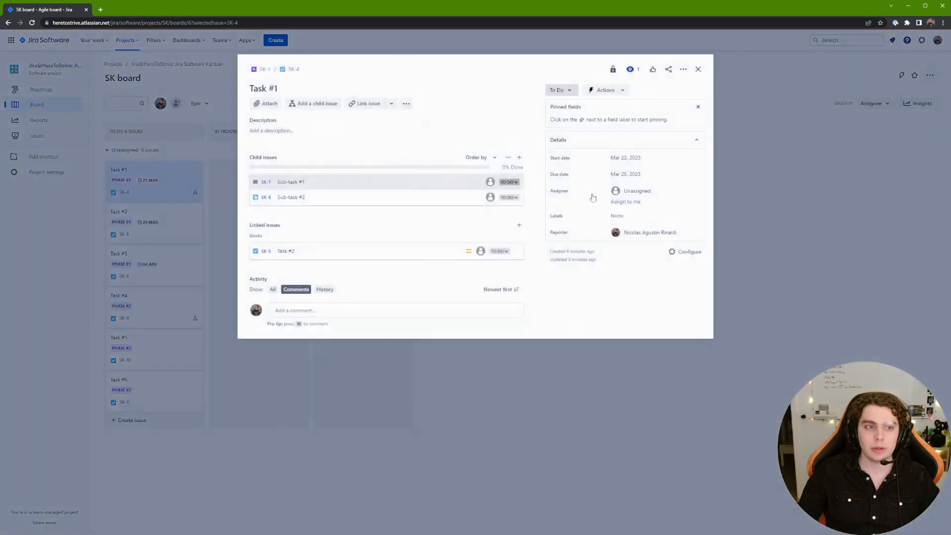
left_click(624, 199)
left_click(760, 210)
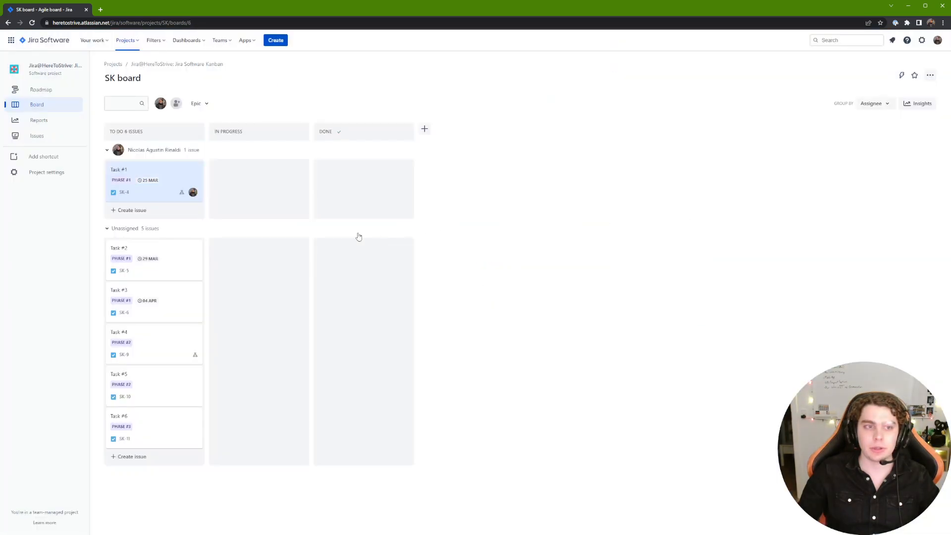
left_click(161, 271)
left_click(626, 200)
left_click(781, 214)
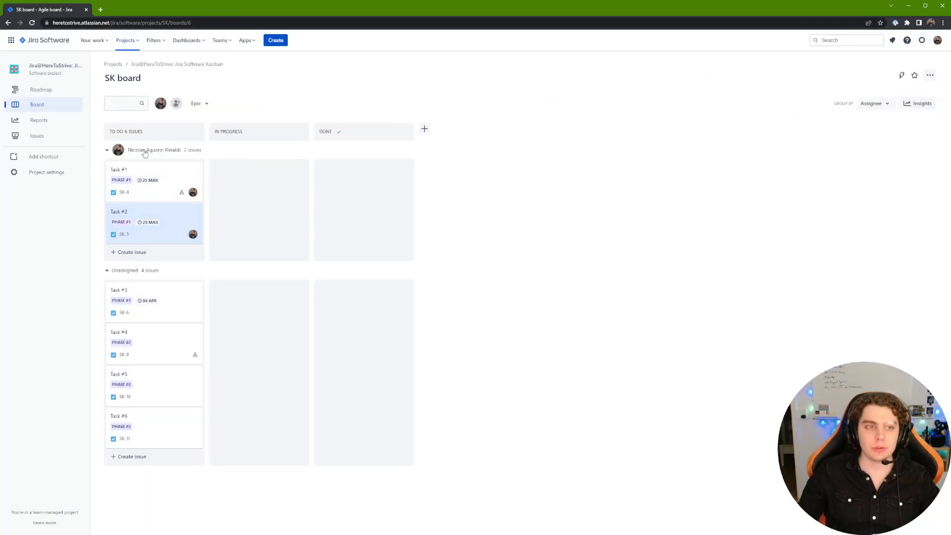
Set the board's grouping to None.
left_click(895, 104)
left_click(456, 170)
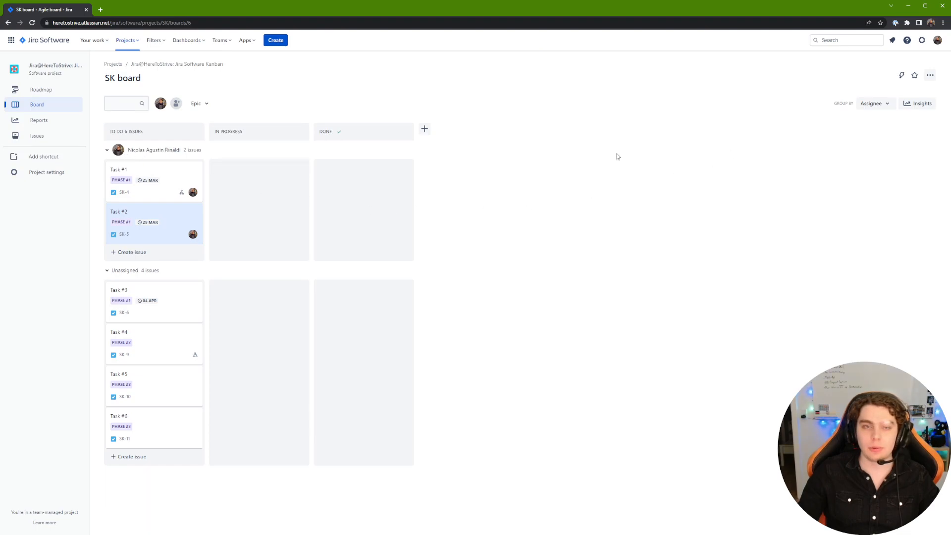
left_click(886, 104)
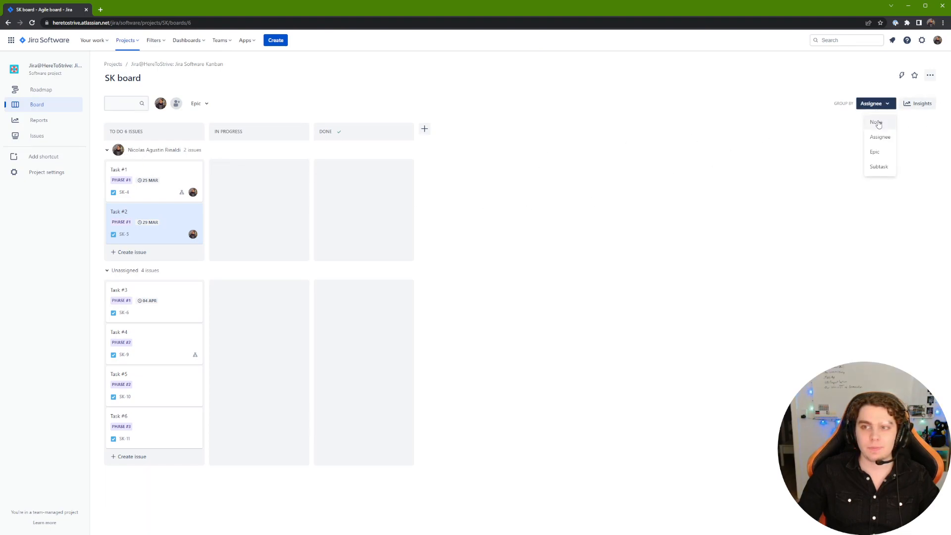
left_click(876, 122)
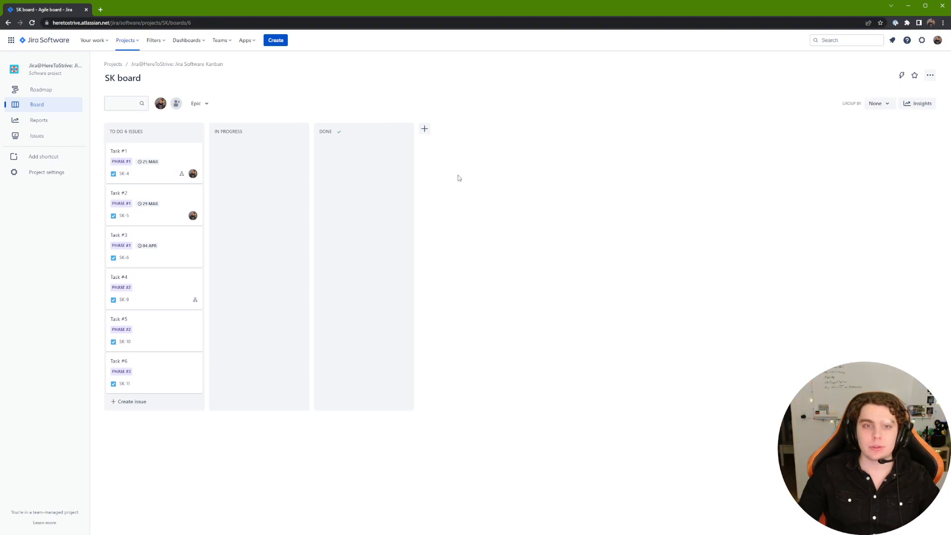
Add a board column named Pending/Blocked and place it between In Progress and Done.
left_click(424, 129)
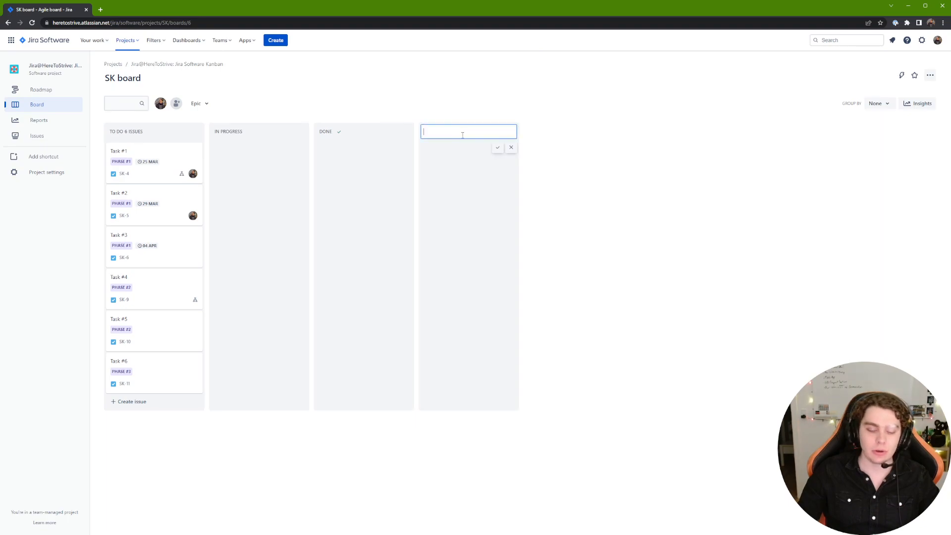
type("Pending/Blocked")
key("Return")
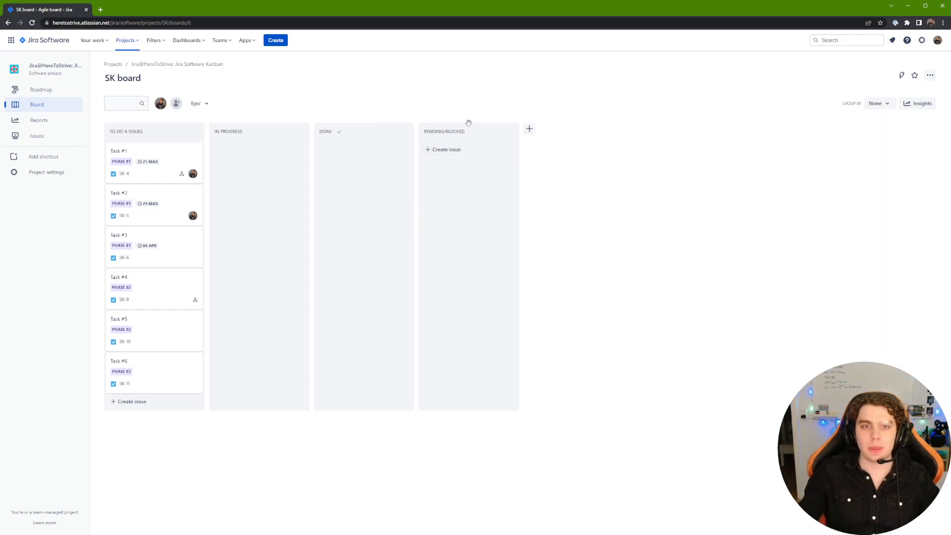
left_click_drag(465, 125, 374, 138)
Move Task #1 and Task #3 to In Progress, Task #2 to Pending/Blocked, and Task #4 to Done.
left_click_drag(183, 166, 396, 176)
left_click_drag(141, 173, 200, 218)
left_click_drag(179, 171, 482, 190)
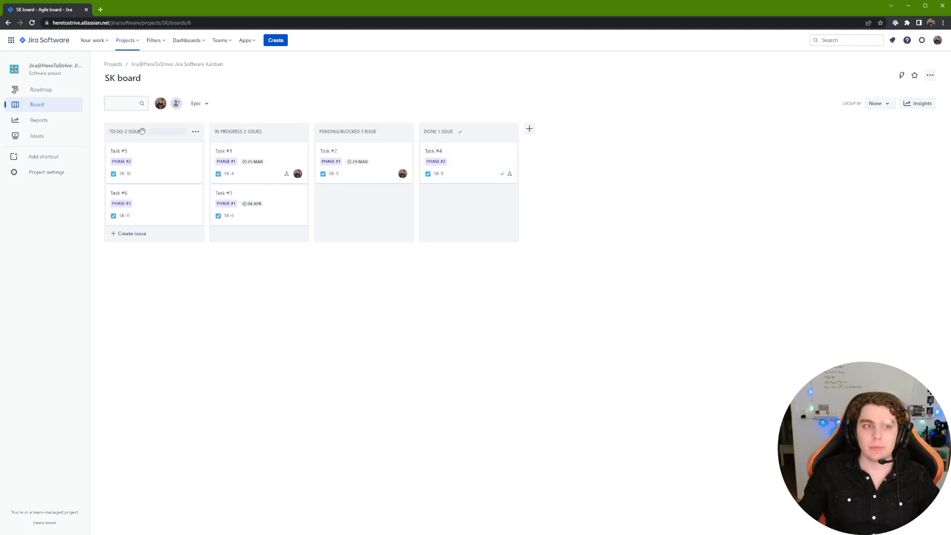
Review the status choices available in Task #2's details and close the issue without changing its status.
left_click(359, 148)
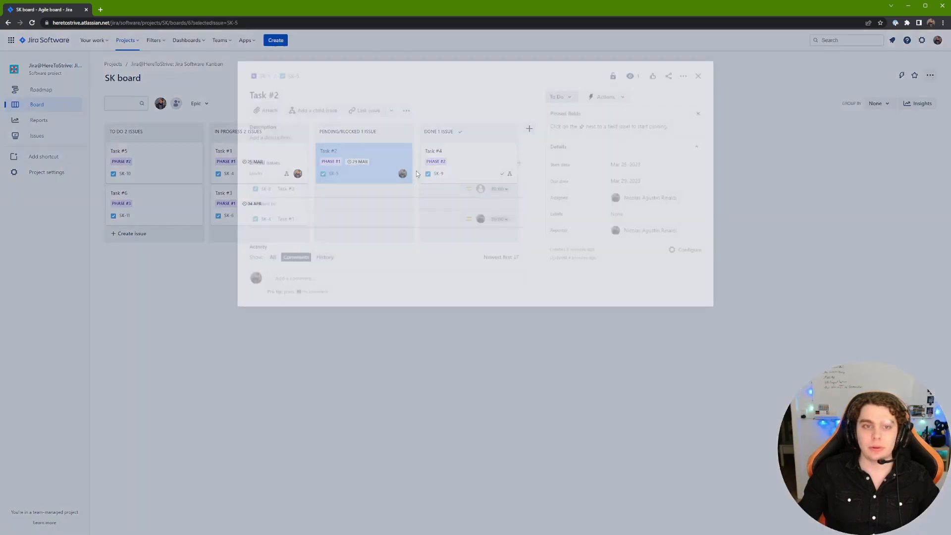
left_click(569, 88)
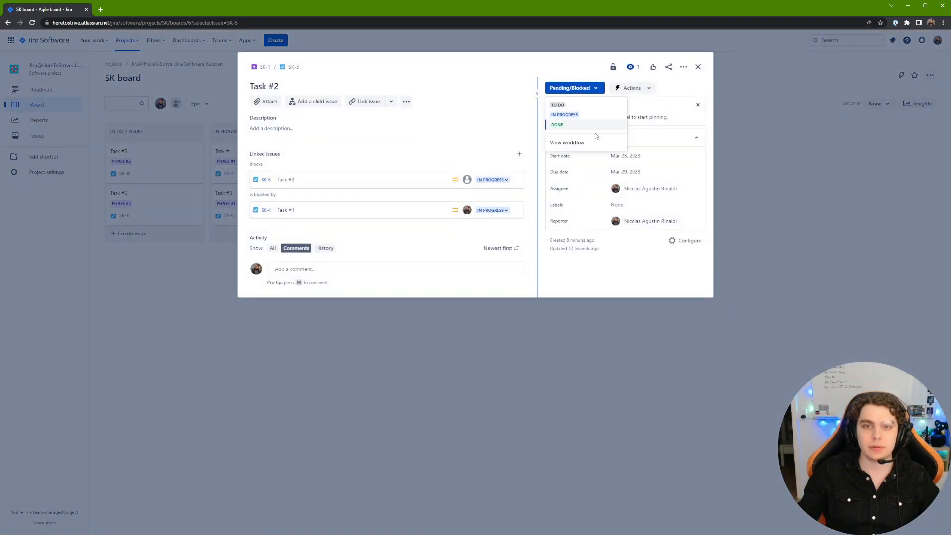
left_click(540, 51)
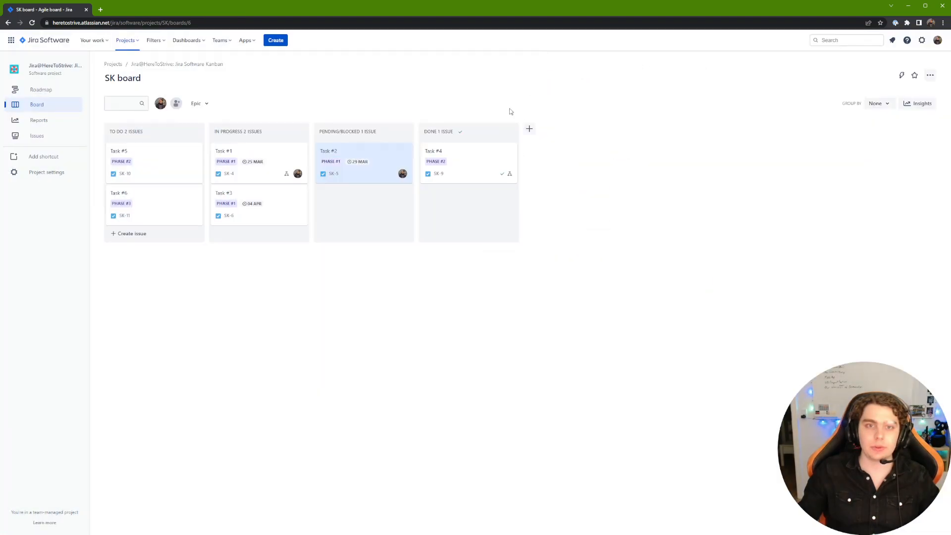
Review the status choices available in Task #1's details and close the issue without changing its status.
left_click(252, 173)
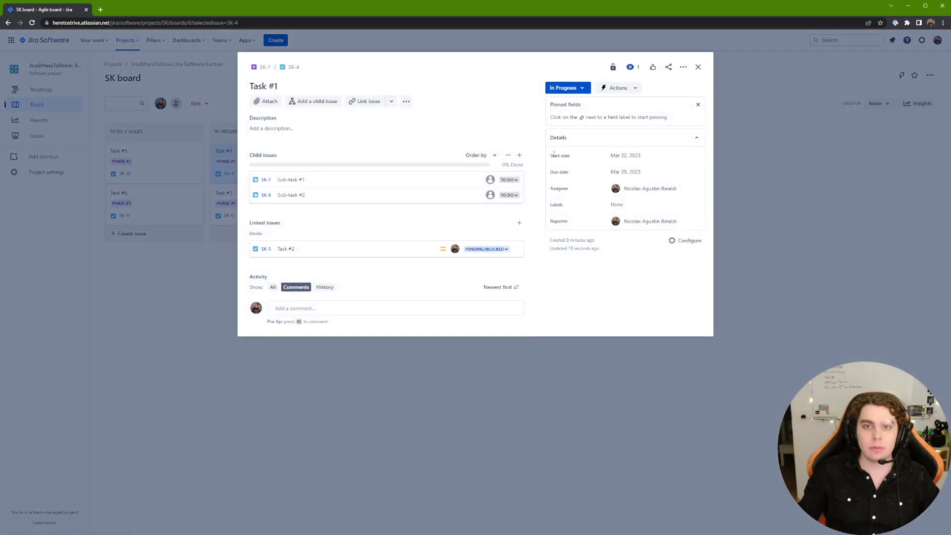
left_click(576, 88)
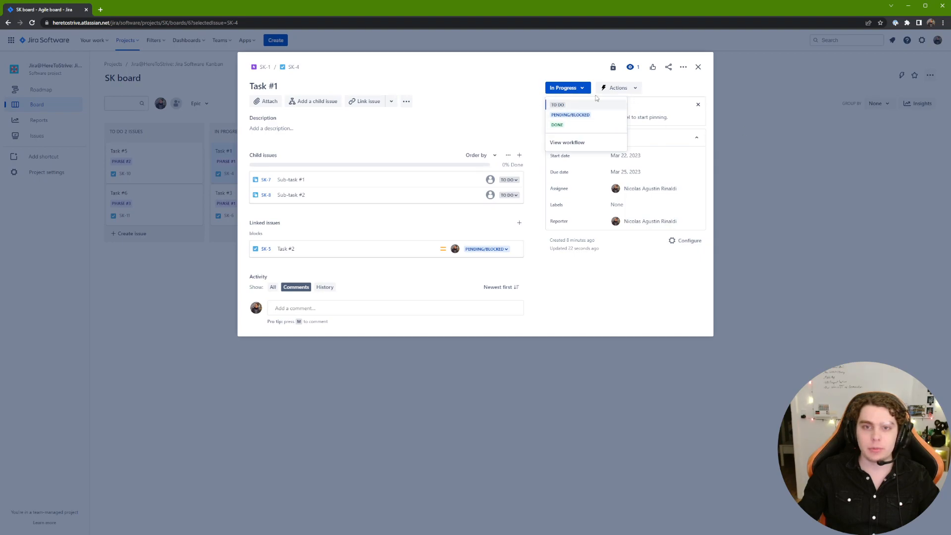
left_click(751, 123)
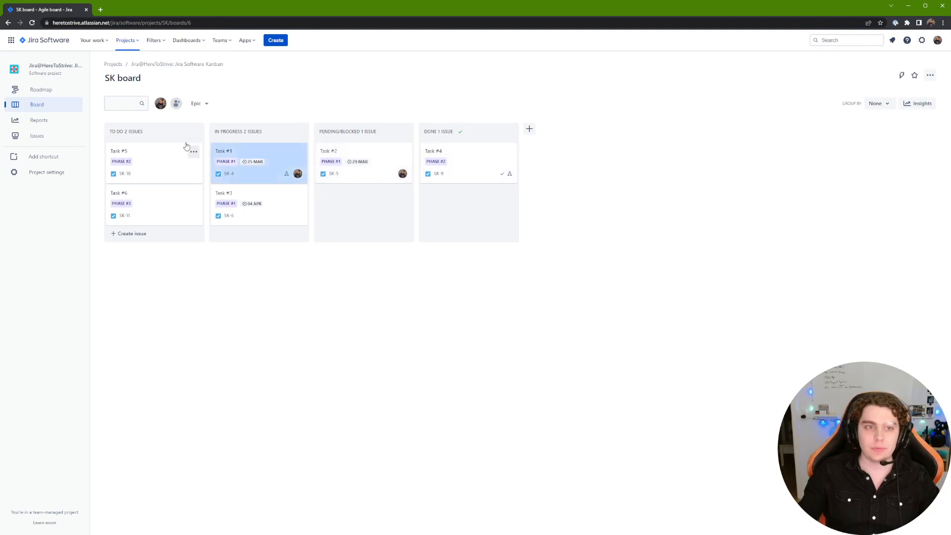
left_click(244, 149)
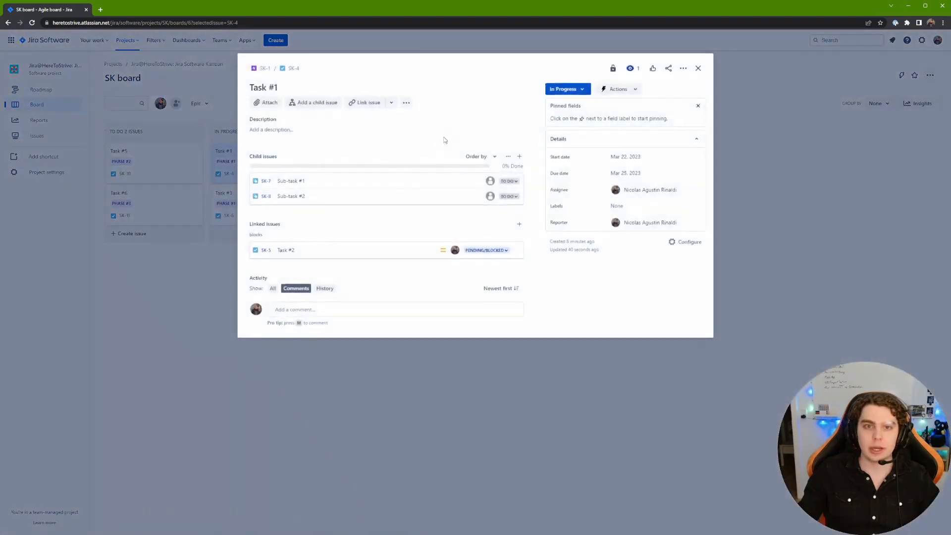
left_click(571, 89)
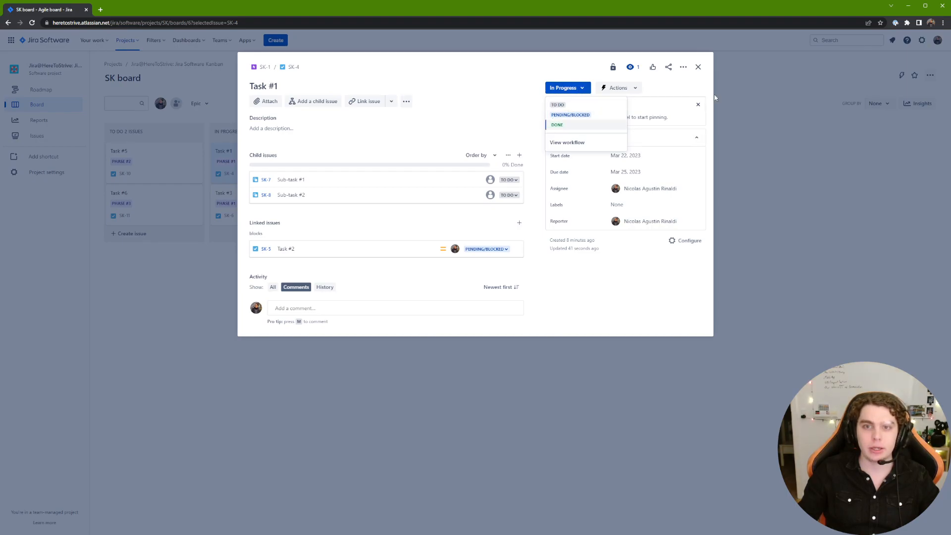
left_click(697, 67)
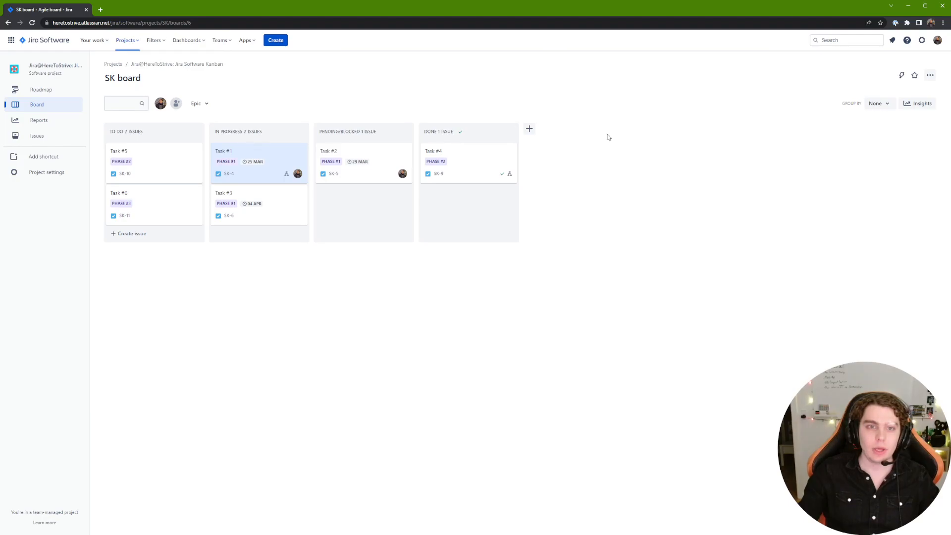
Rename the board's In Progress column to Started.
left_click(229, 130)
key("ctrl+a")
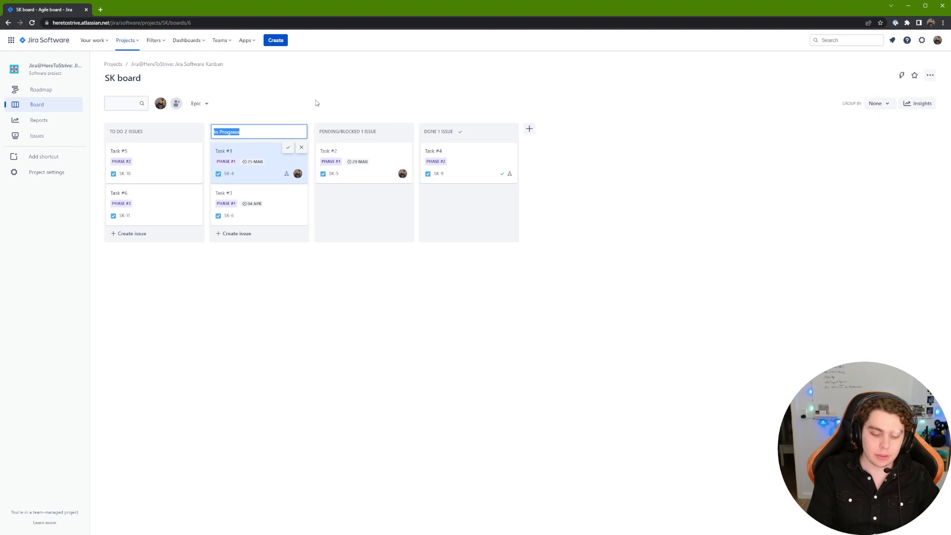
type("Star")
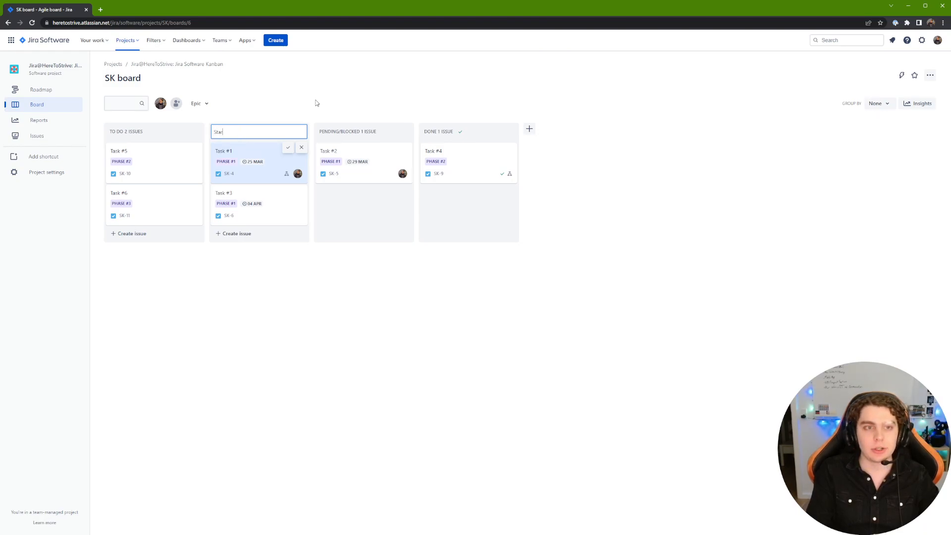
key("Return")
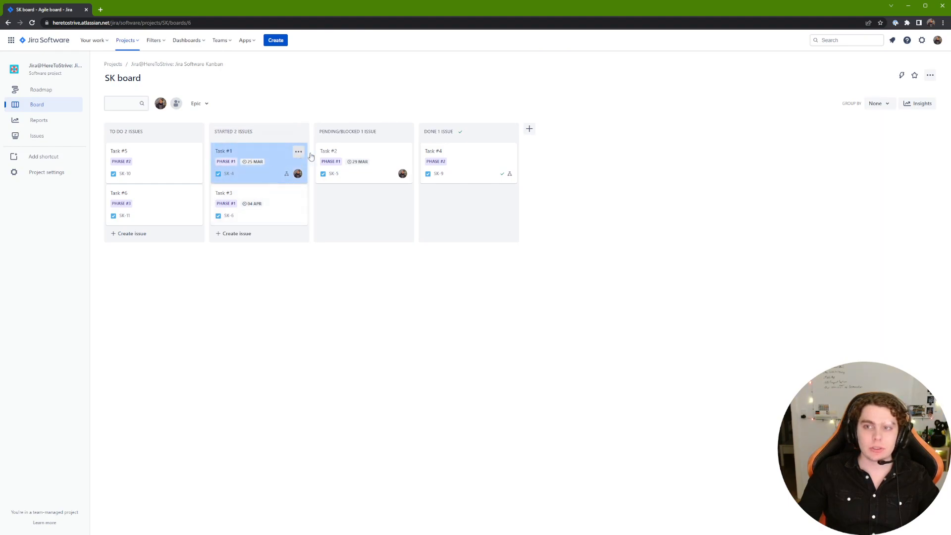
Rename the Started column to In Progress in the board configuration and save the change.
left_click(931, 76)
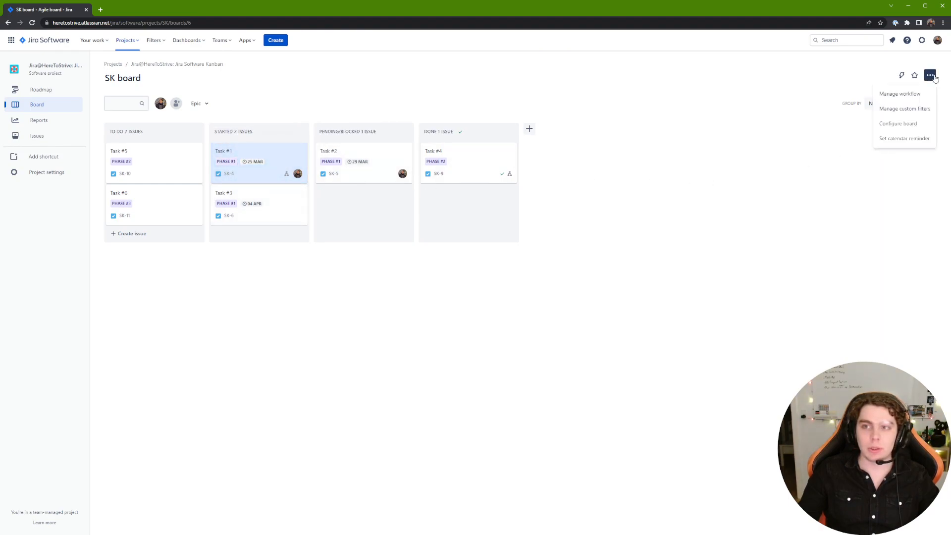
left_click(914, 123)
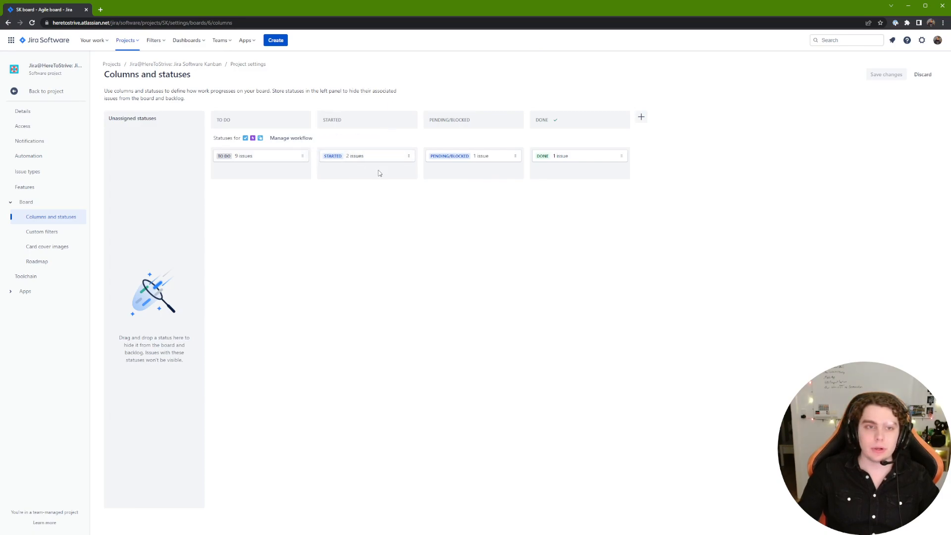
left_click(406, 119)
key("ctrl+a")
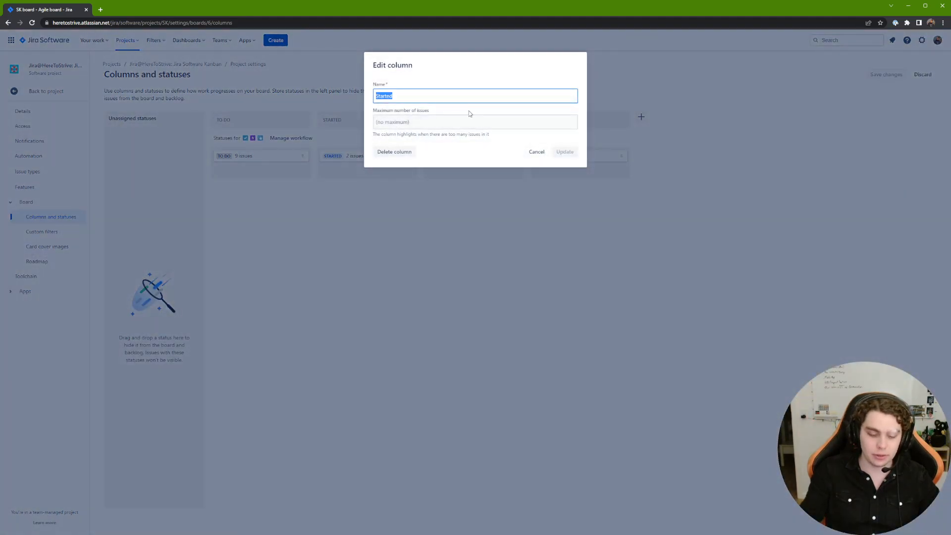
type("In Progress")
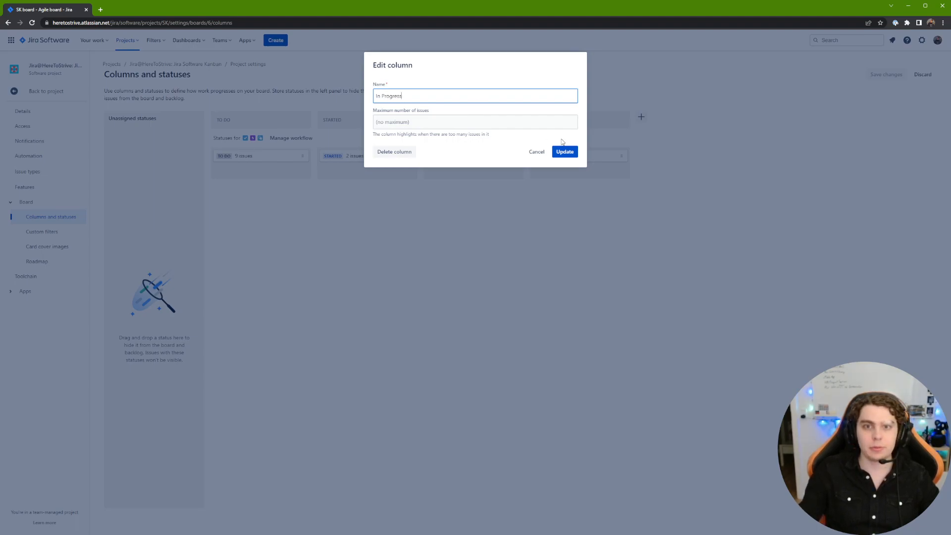
left_click(572, 152)
left_click(879, 78)
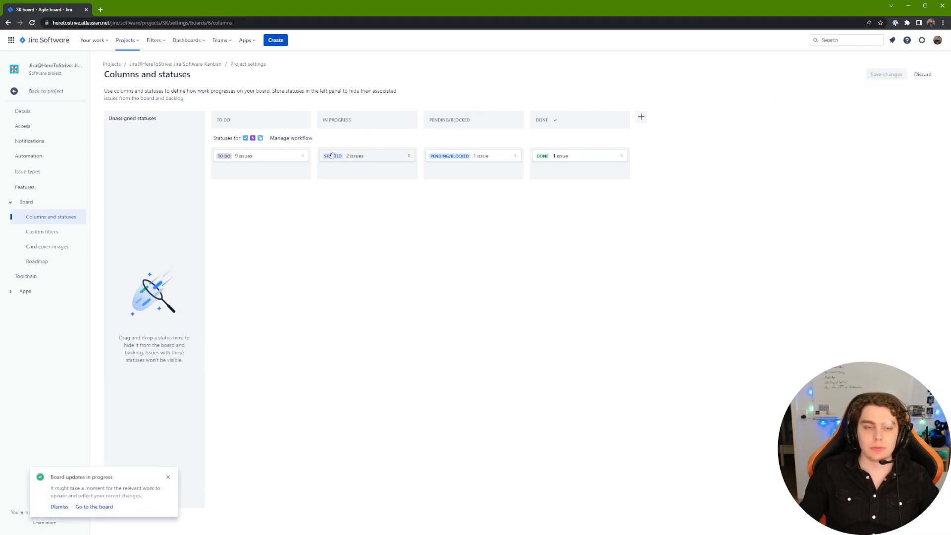
Return to the board and check the status in Task #1's details, closing the issue without changes.
left_click(921, 74)
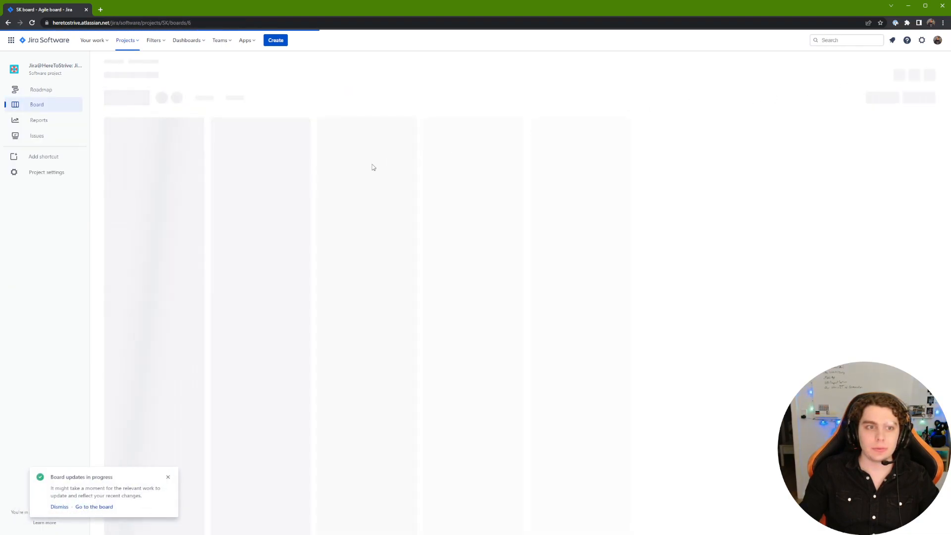
left_click(260, 158)
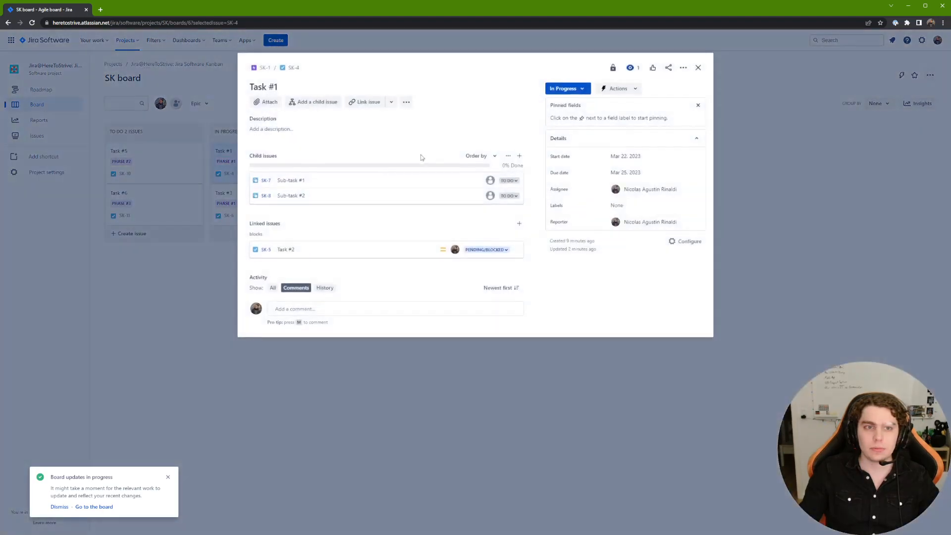
left_click(697, 66)
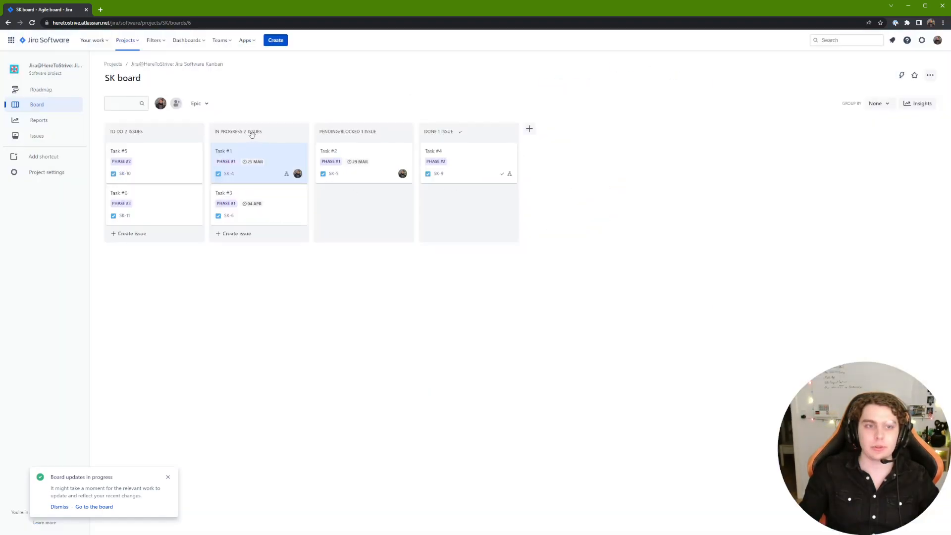
Reload the board's column configuration, check the status assigned to the In Progress column, and return to the board.
left_click(930, 74)
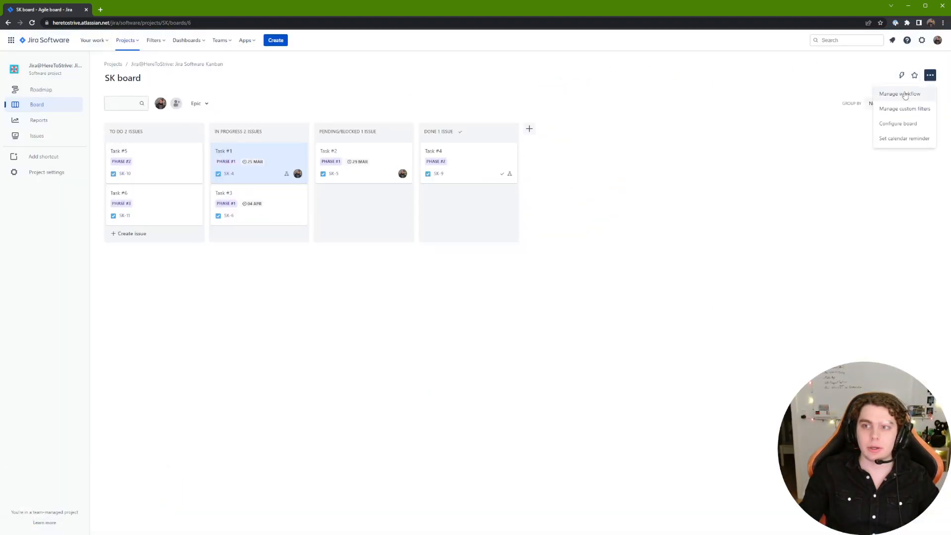
left_click(910, 122)
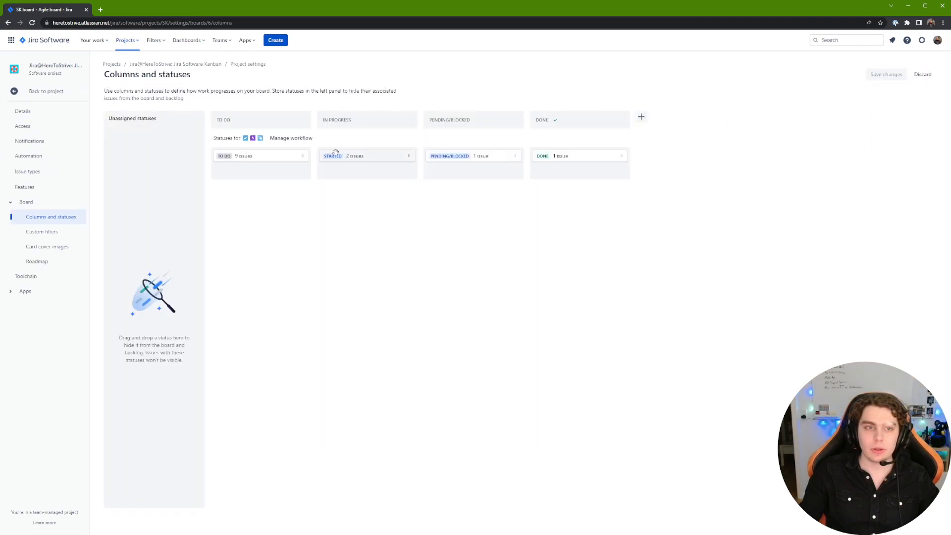
key("F5")
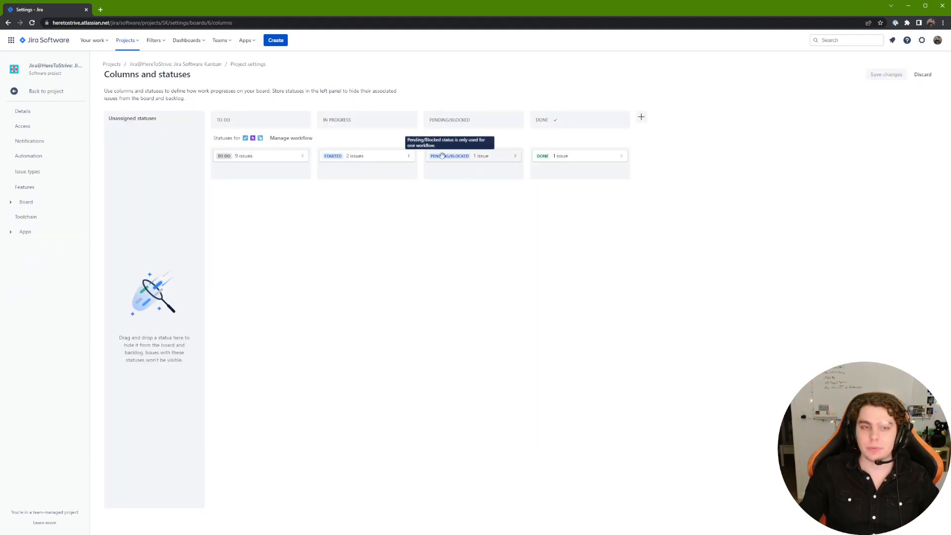
left_click(924, 76)
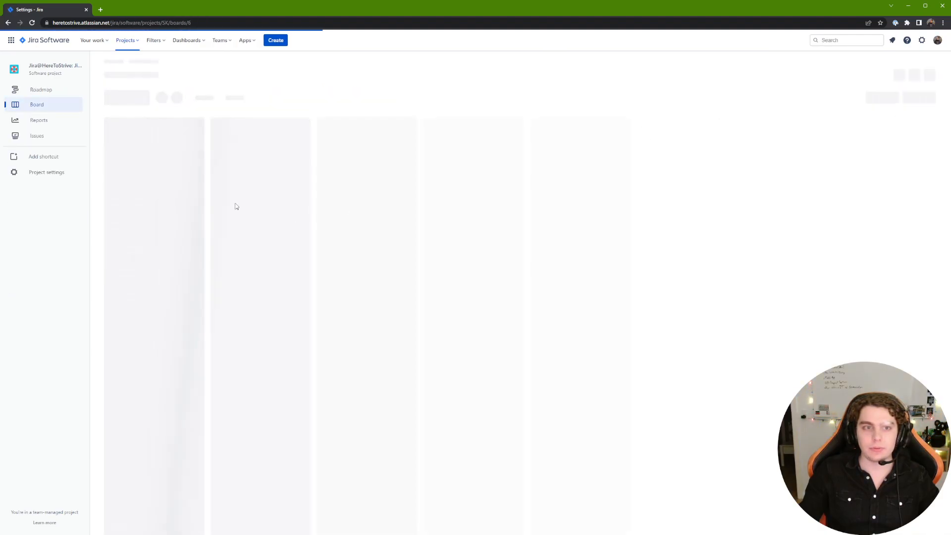
Rename the In Progress column directly on the board to In Progres and back to In Progress.
left_click(254, 131)
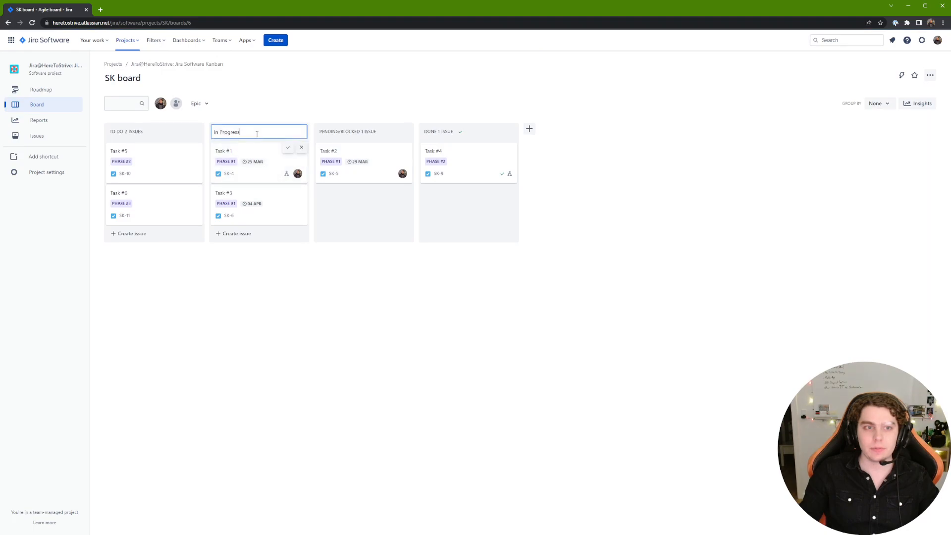
key("BackSpace")
key("Return")
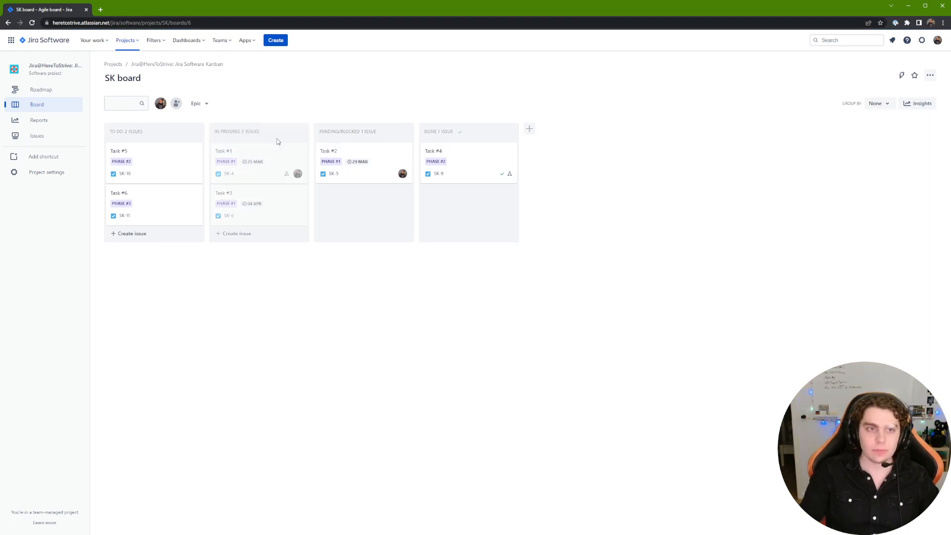
left_click(251, 132)
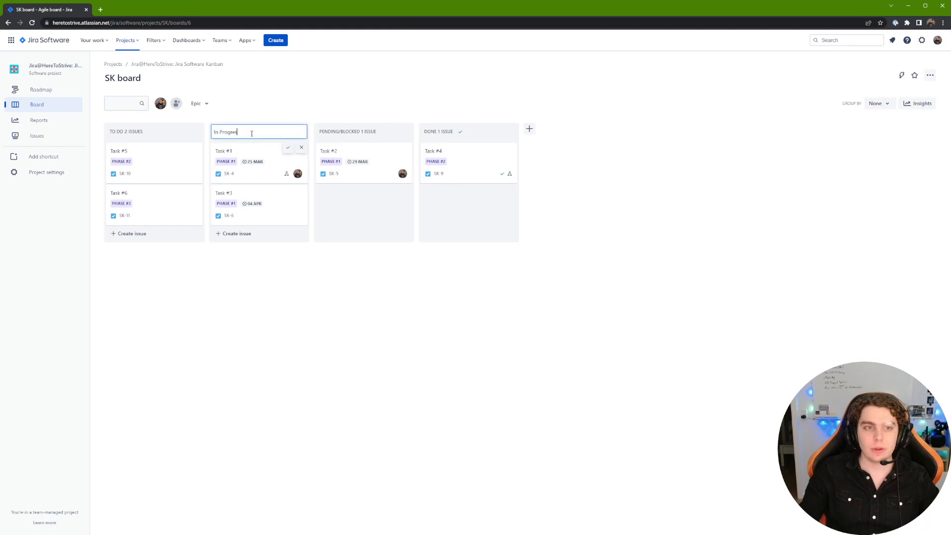
type("s")
key("Return")
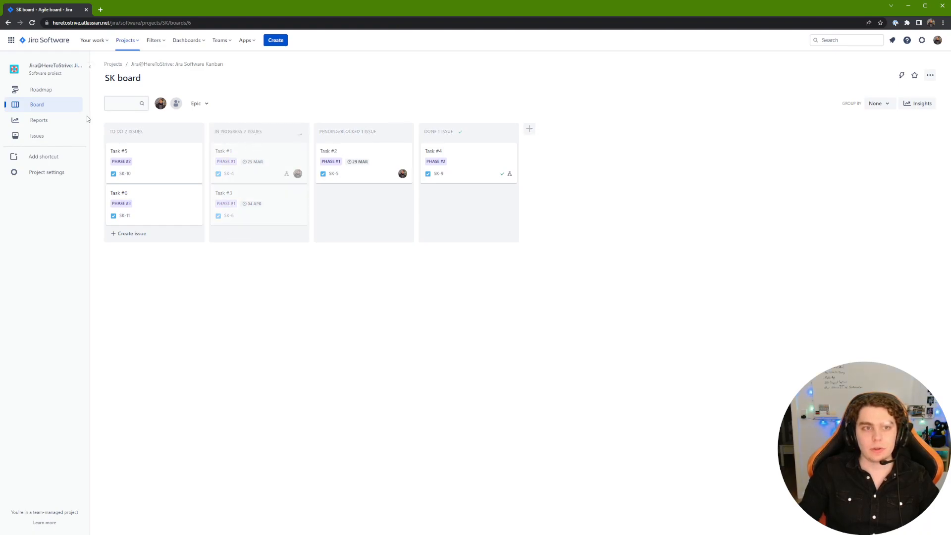
Review the status choices in Task #1's details and close the issue without changing its status.
left_click(251, 160)
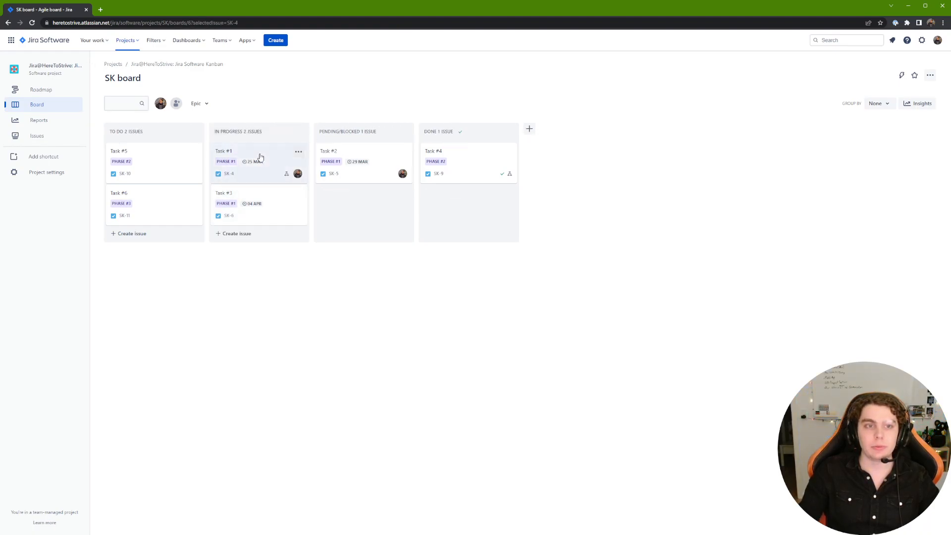
left_click(580, 89)
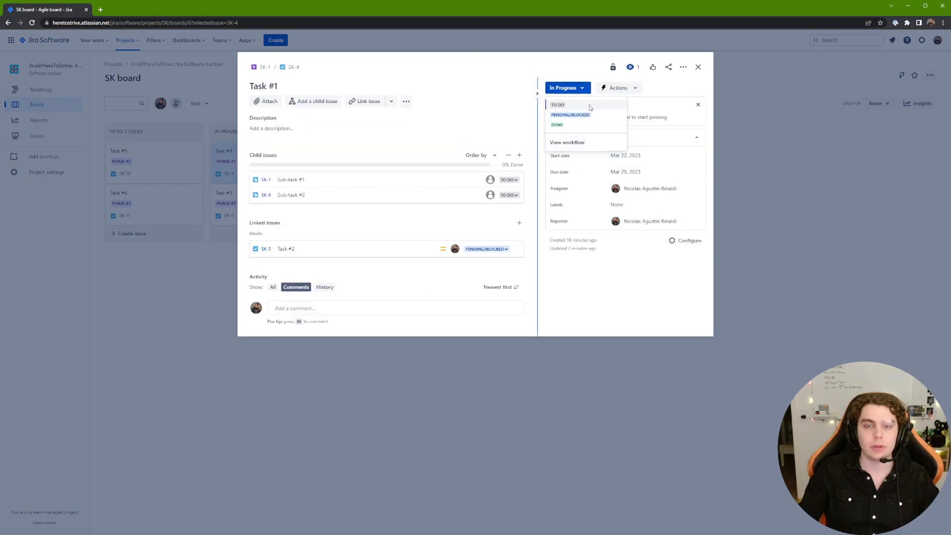
left_click(581, 79)
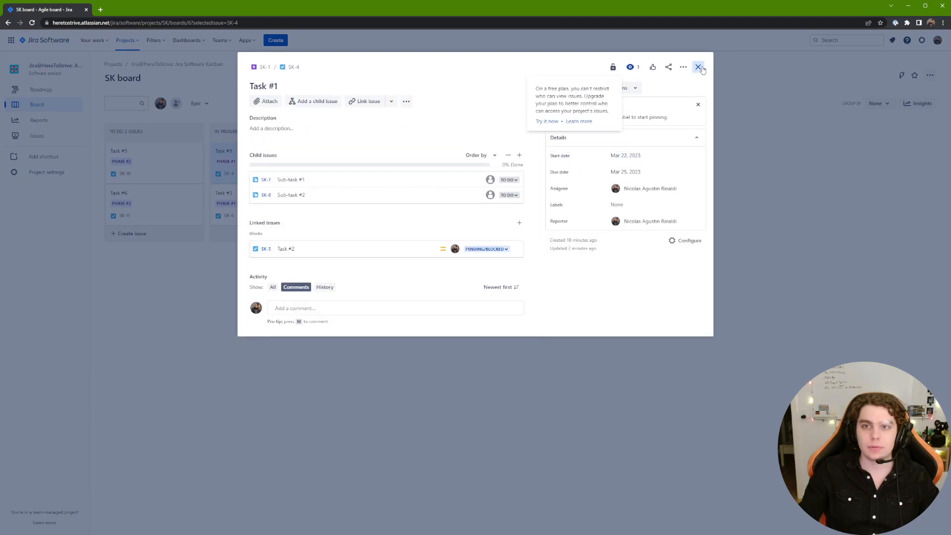
left_click(698, 67)
Rename the In Progress column to Started in the board's column and status configuration.
left_click(930, 74)
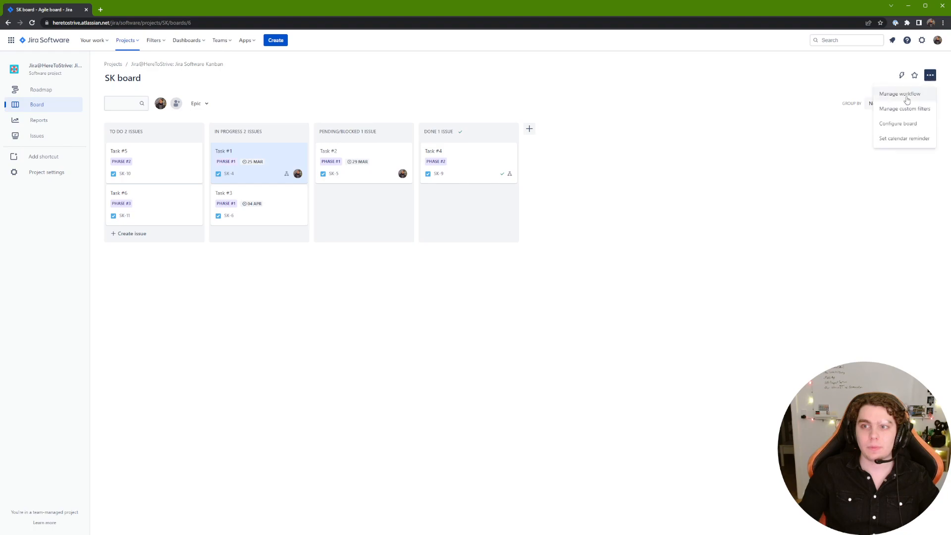
left_click(898, 122)
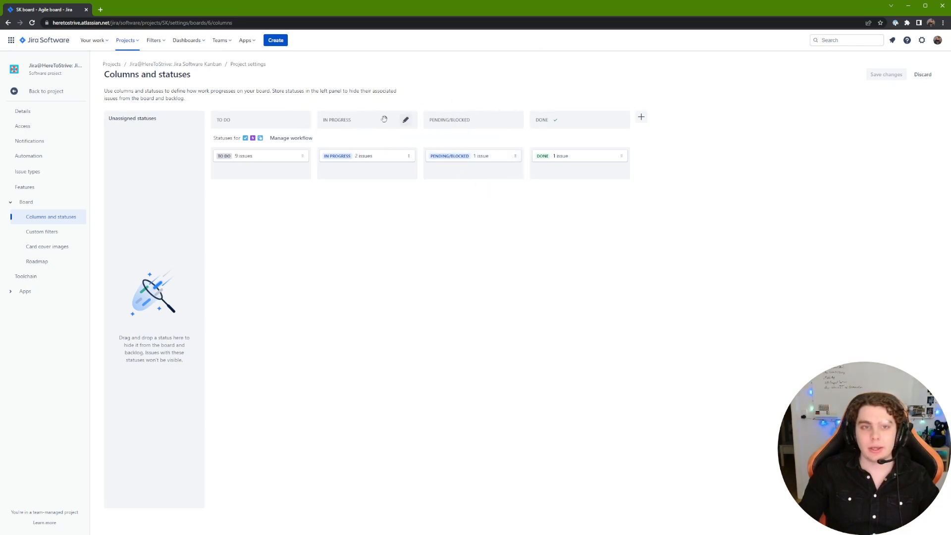
left_click(406, 120)
key("ctrl+a")
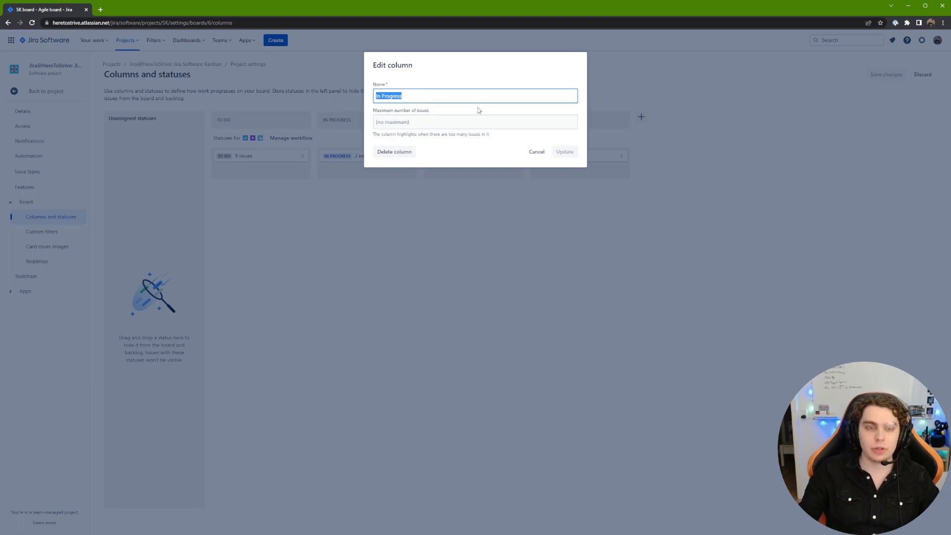
type("Started")
key("Return")
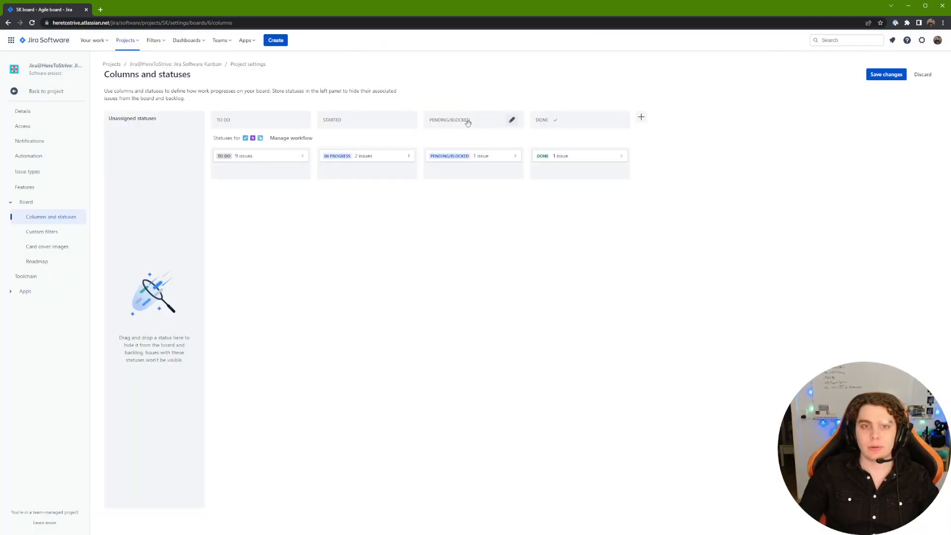
Assign the Pending/Blocked status to the Started column and delete the emptied Pending/Blocked column.
left_click_drag(459, 155, 355, 170)
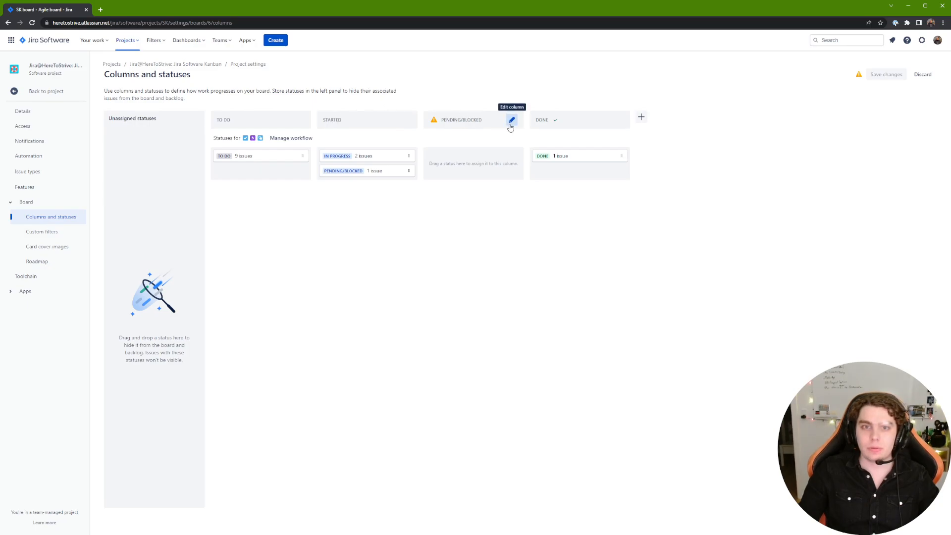
left_click(511, 120)
left_click(395, 152)
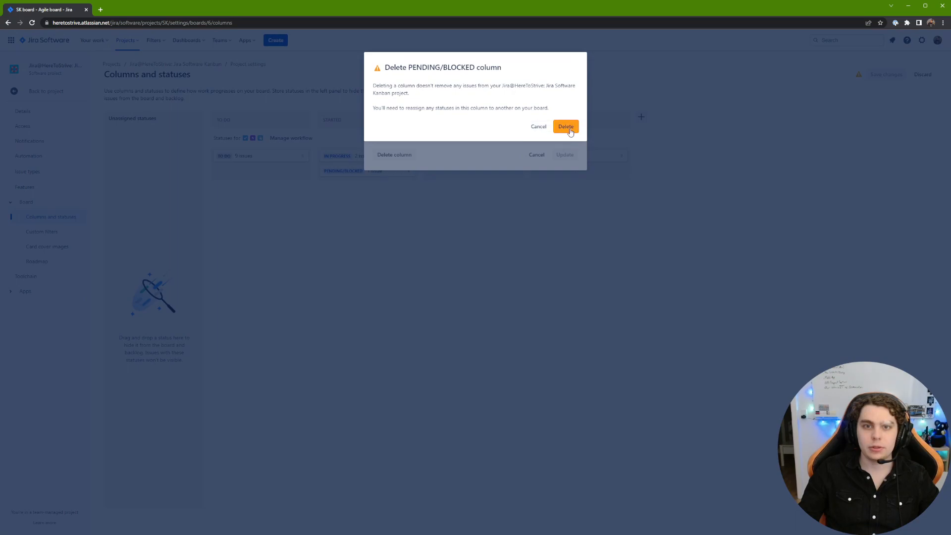
left_click(565, 126)
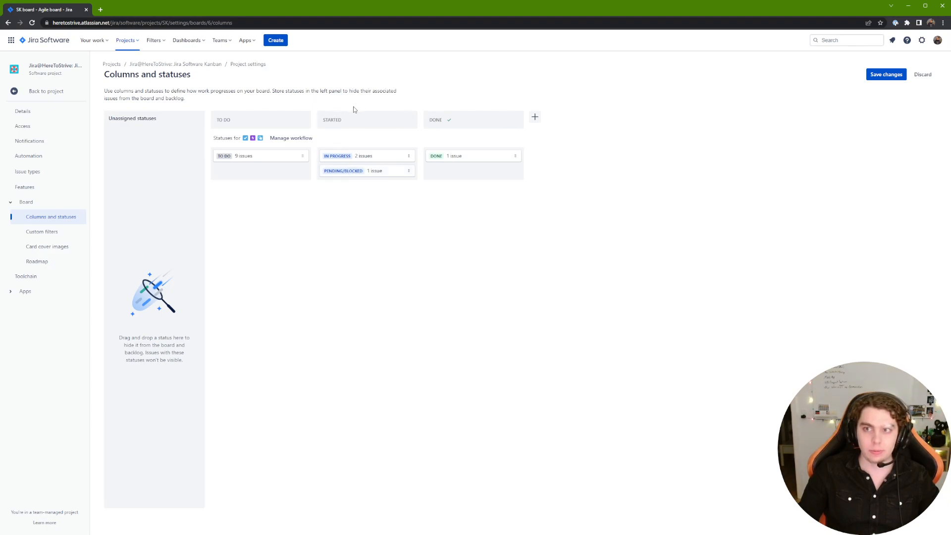
Save the new column setup, accept the change in how the board is configured, and return to the board.
left_click(885, 75)
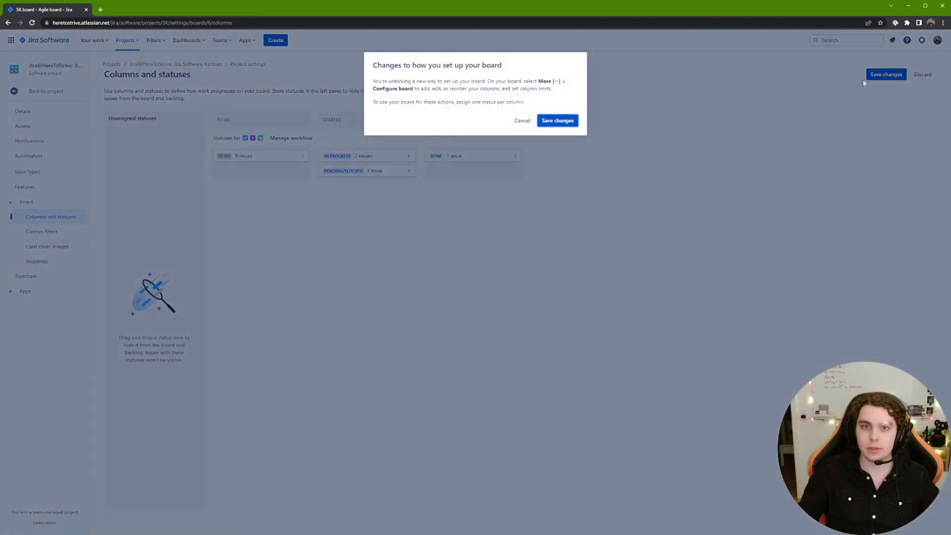
left_click_drag(373, 63, 529, 107)
left_click(518, 98)
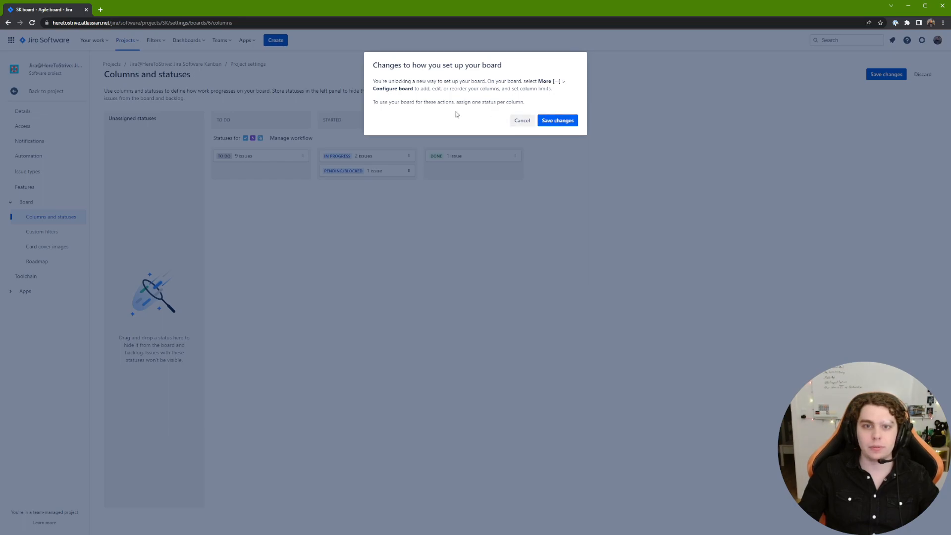
left_click(565, 122)
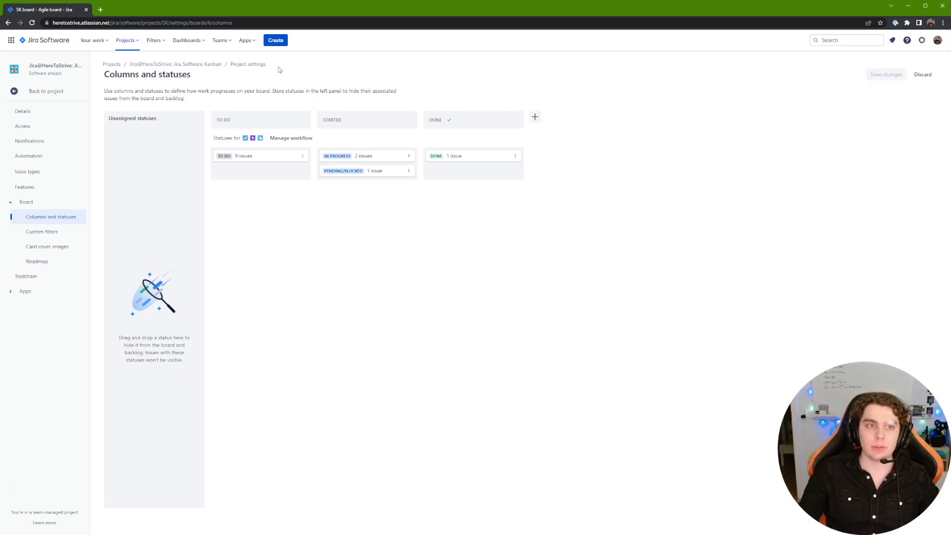
left_click(77, 92)
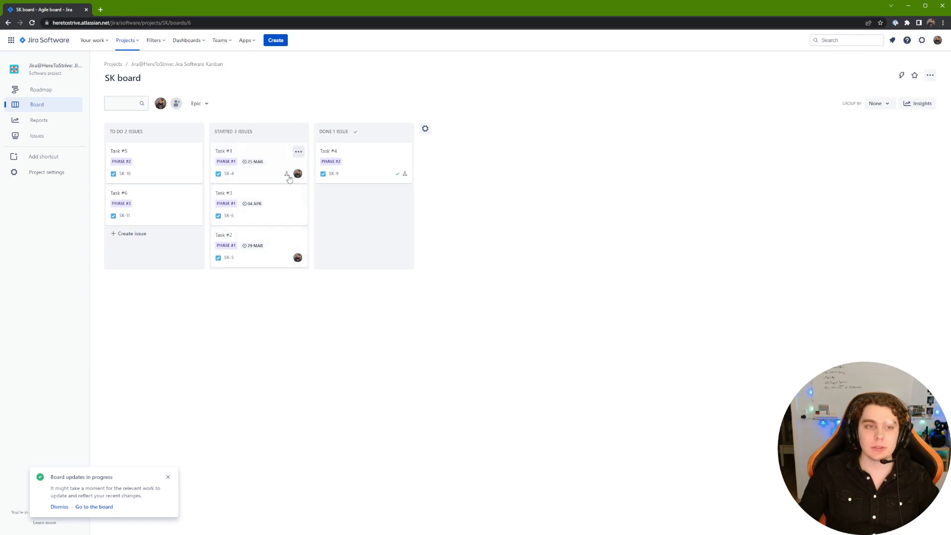
Compare the statuses in the details of the Started column's tasks, including Task #1 and Task #2, without changing them.
left_click(271, 164)
left_click(571, 90)
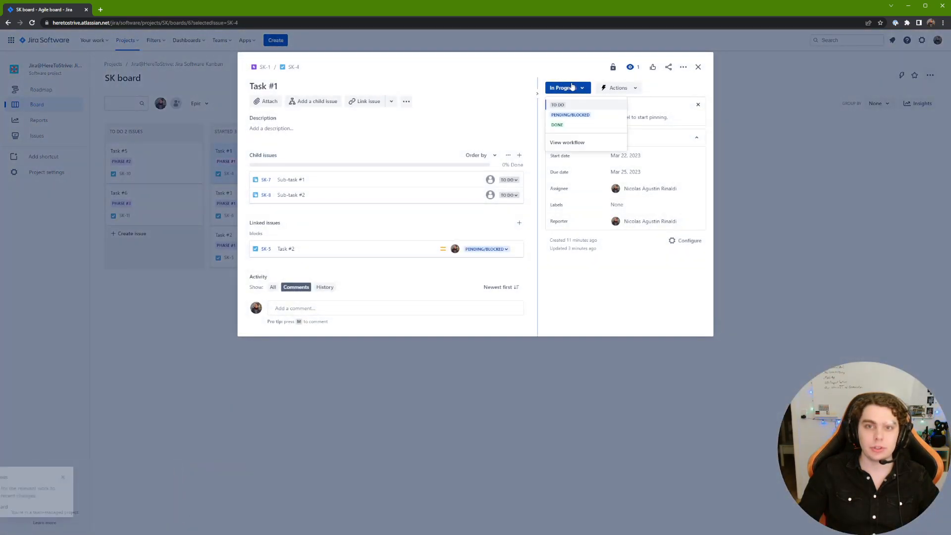
left_click(767, 138)
left_click(255, 201)
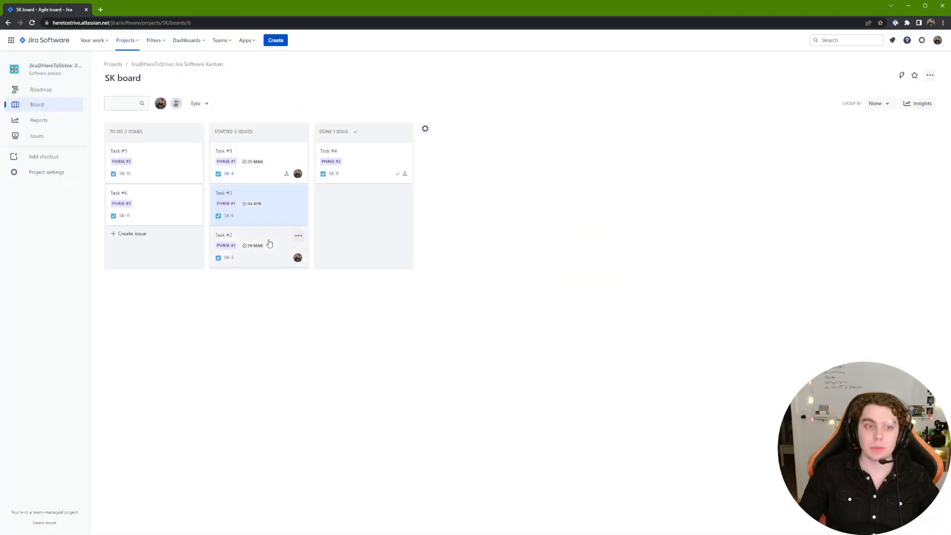
left_click(264, 240)
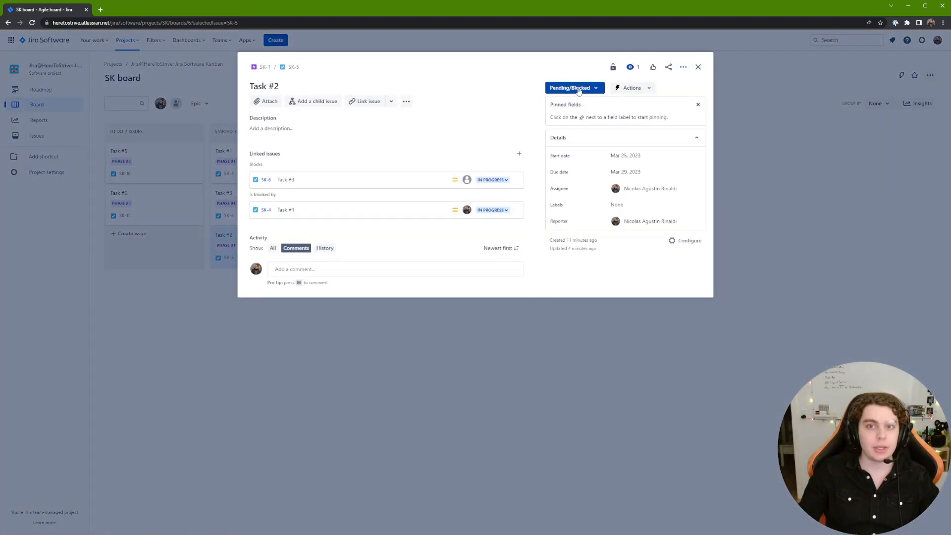
left_click(741, 134)
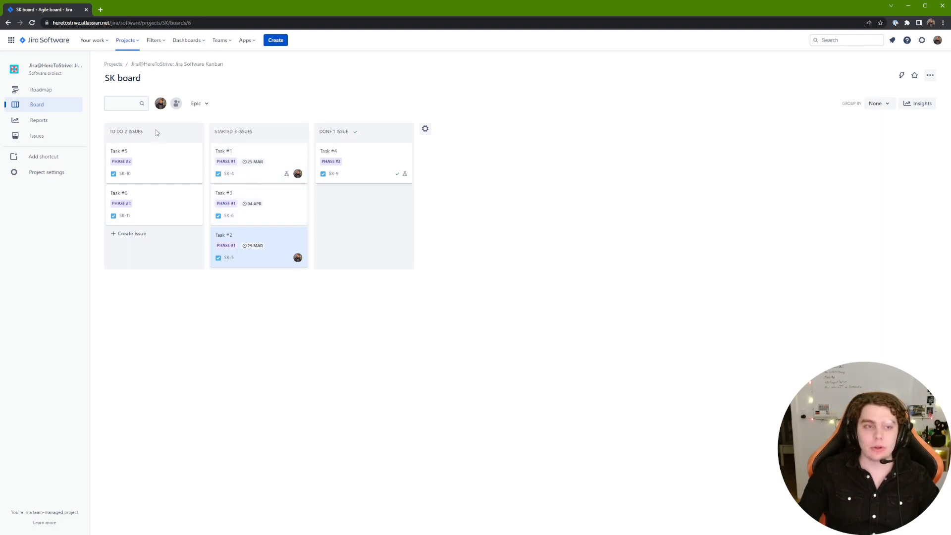
Add a Pending/Blocked column between Started and Done in the board's column configuration and assign the Pending/Blocked status to it.
left_click(426, 130)
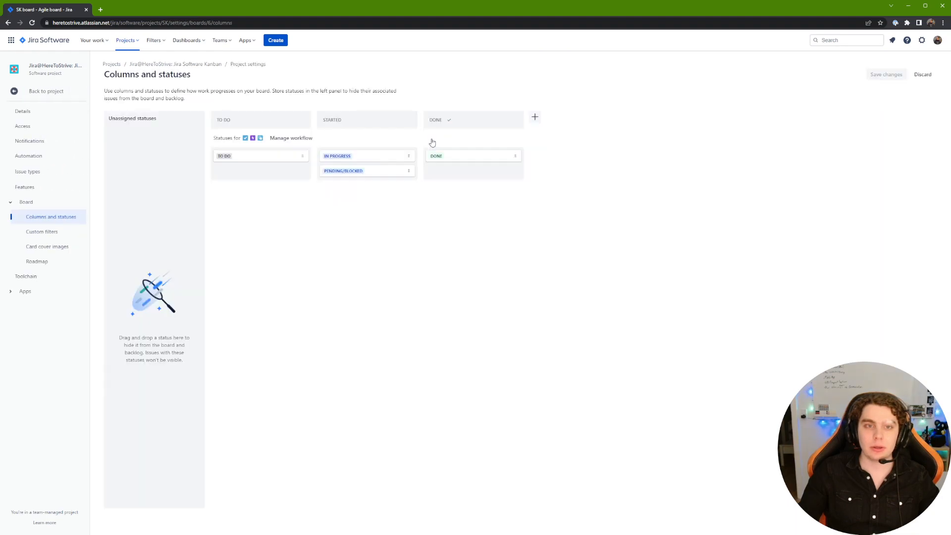
left_click(535, 117)
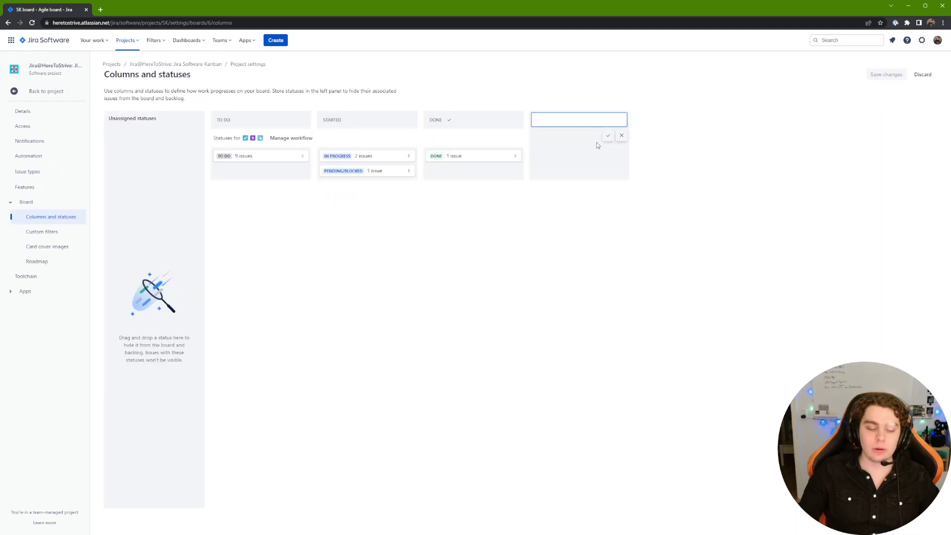
type("Pending/Blocked")
key("Return")
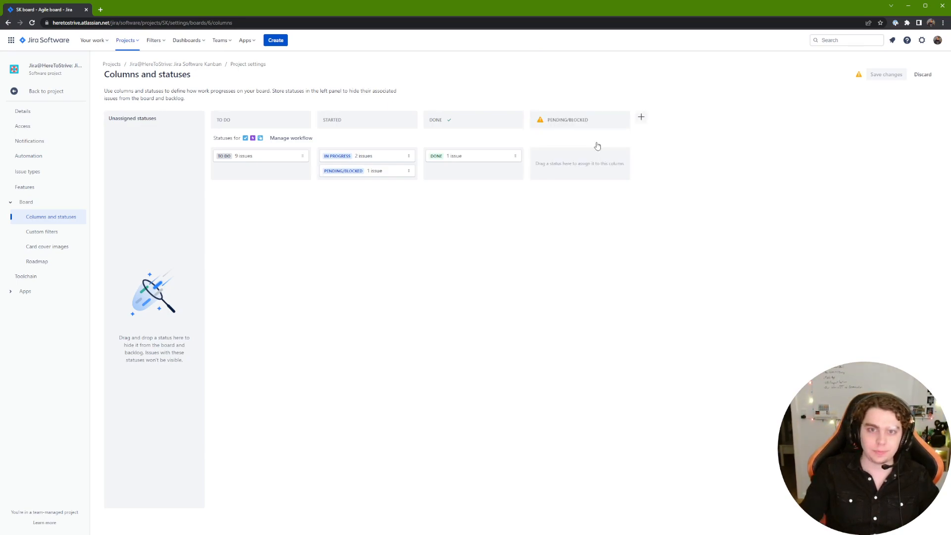
left_click_drag(566, 118, 461, 120)
left_click_drag(349, 170, 463, 163)
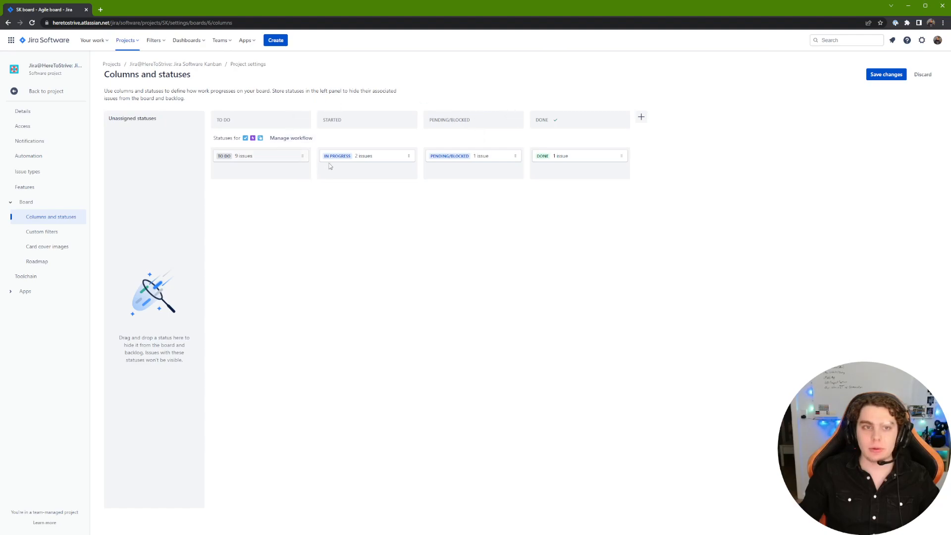
Save the column configuration, accept the change in how the board is set up, and return to the board.
left_click(898, 81)
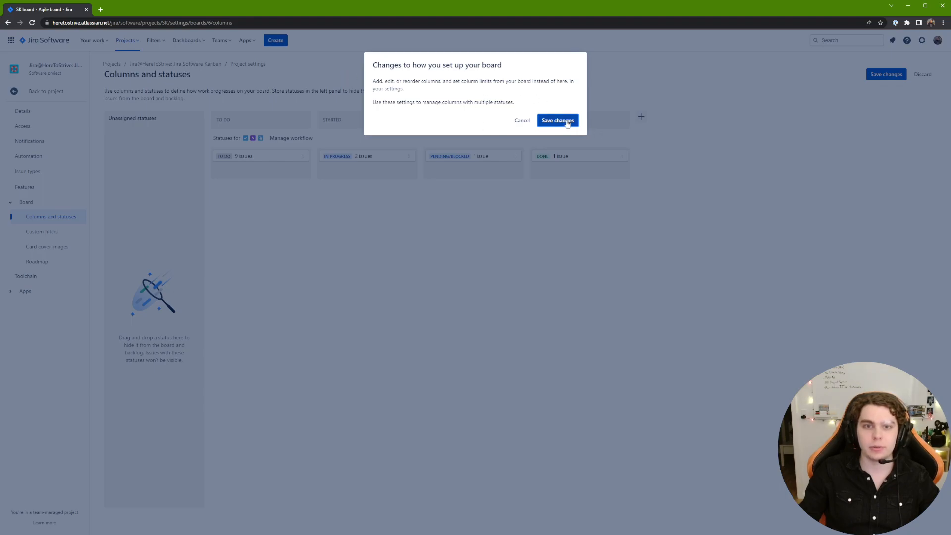
left_click(569, 121)
left_click(55, 92)
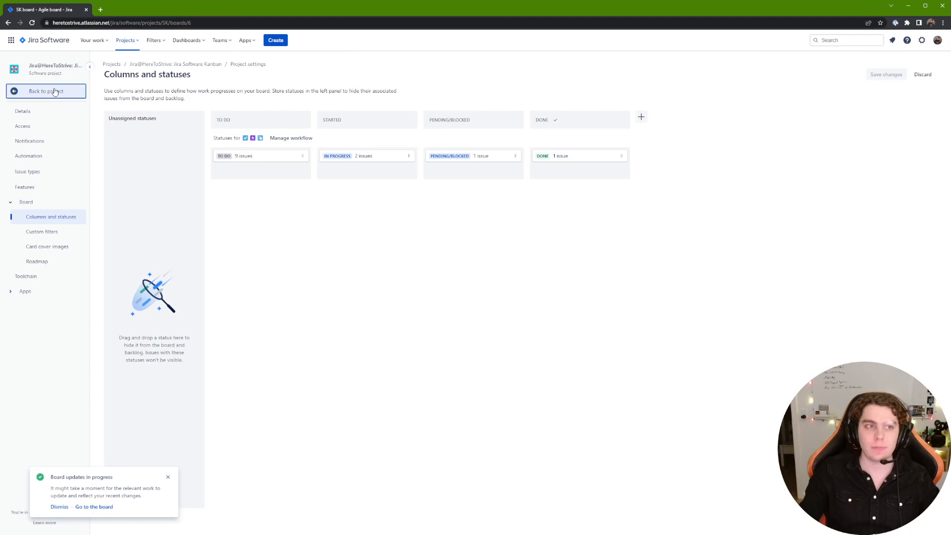
Add a Customer waiting column directly on the board and place it between Pending/Blocked and Done.
left_click(529, 129)
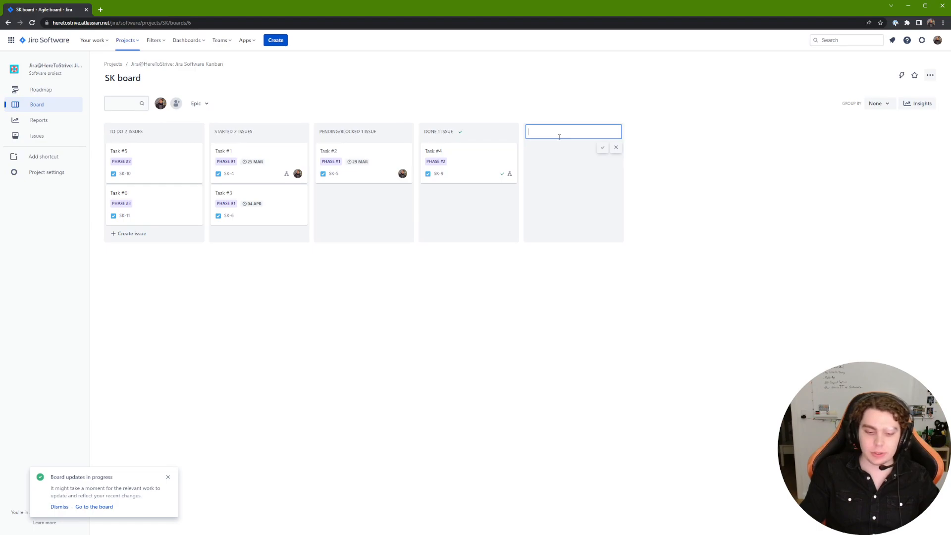
type("Customer waiting")
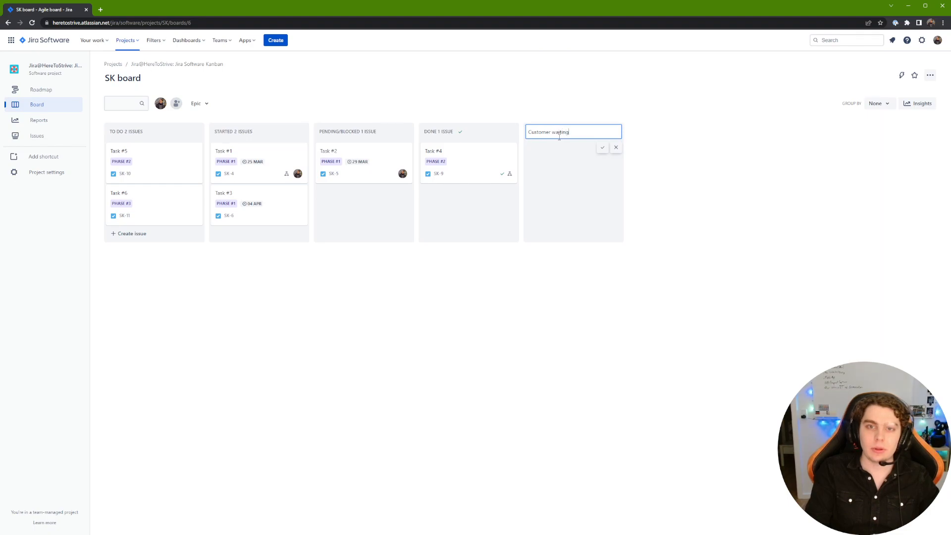
key("Return")
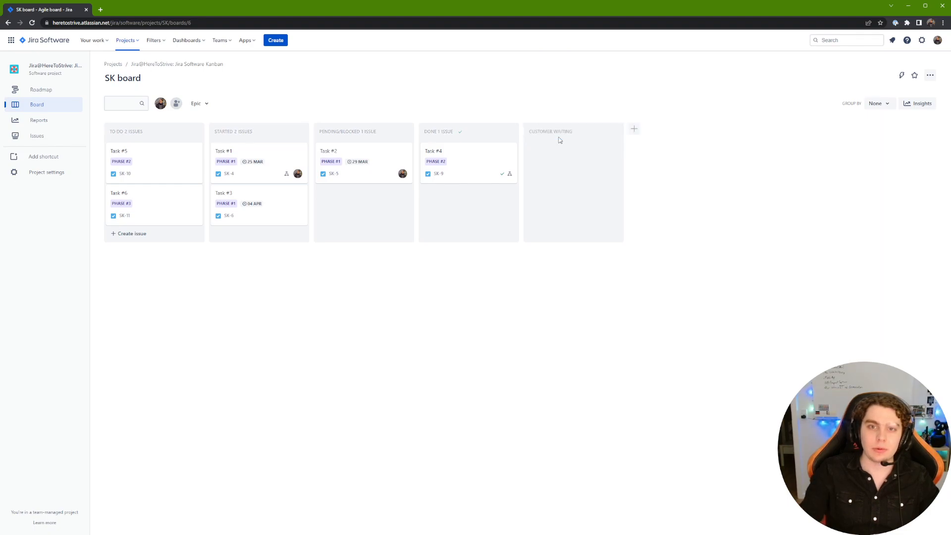
left_click_drag(583, 139, 475, 141)
Create an issue named Test in the Customer waiting column.
left_click(443, 151)
type("Test")
key("Return")
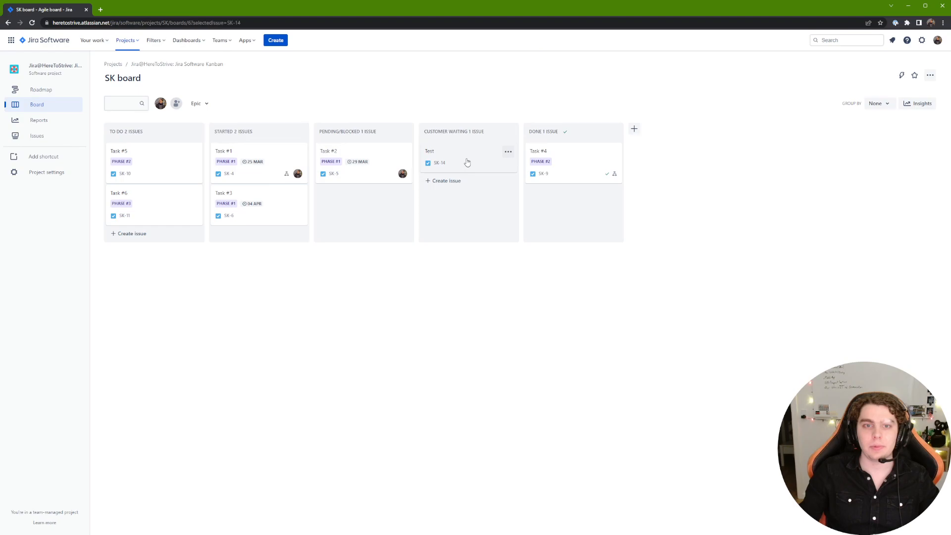
Check the Test issue's status and the statuses it can move to, without changing it.
left_click(466, 161)
left_click(585, 92)
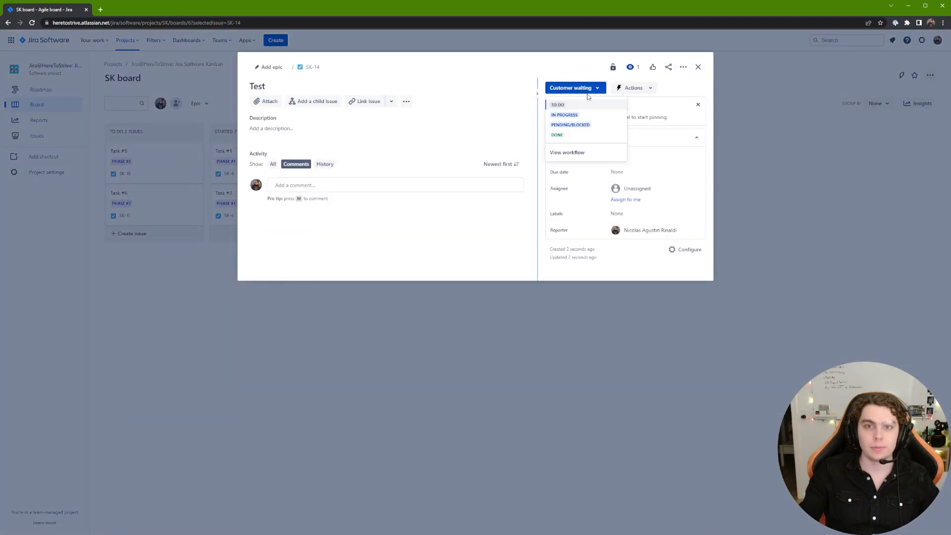
left_click(802, 148)
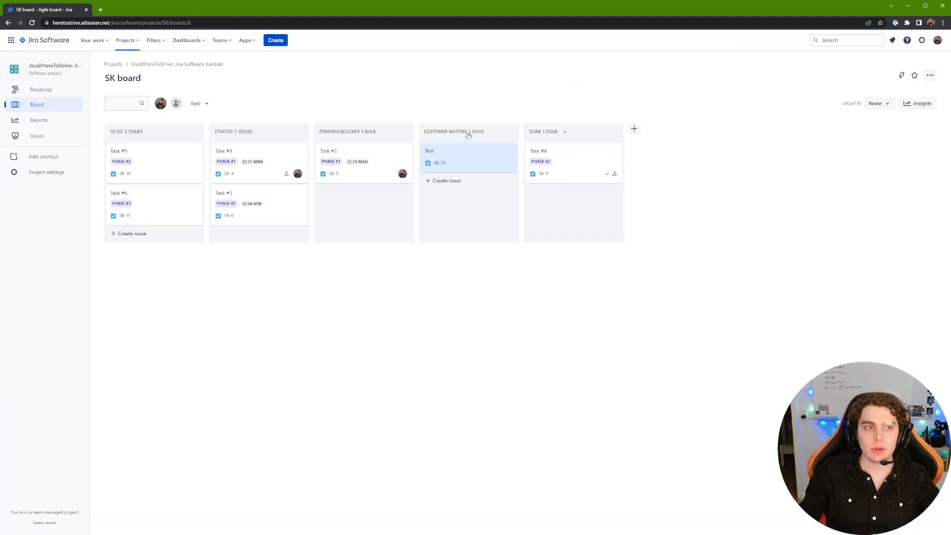
View the epic filter choices, filter the board by the existing assignee, and remove that filter again.
left_click(206, 105)
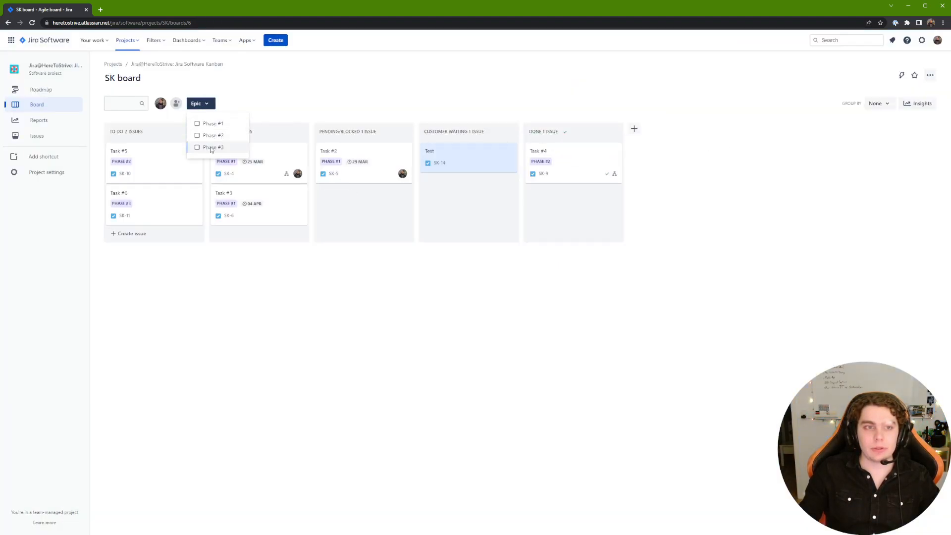
left_click(183, 82)
left_click(161, 104)
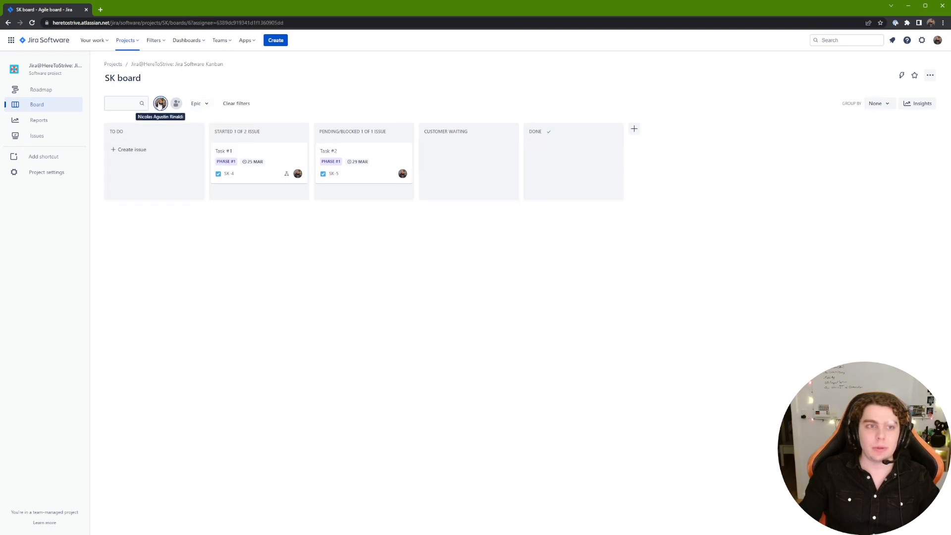
left_click(161, 104)
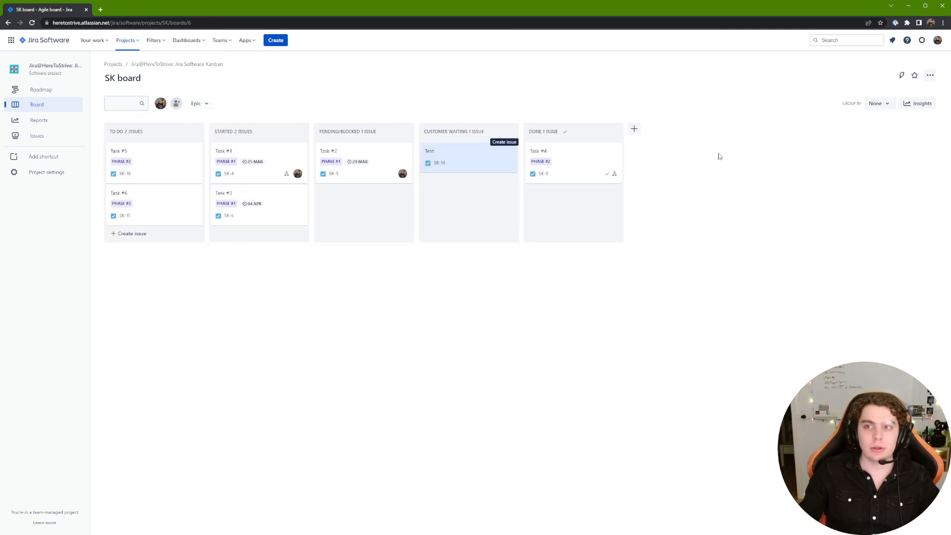
Review the board insights and the calendar options for team reminders, without setting a reminder.
left_click(919, 104)
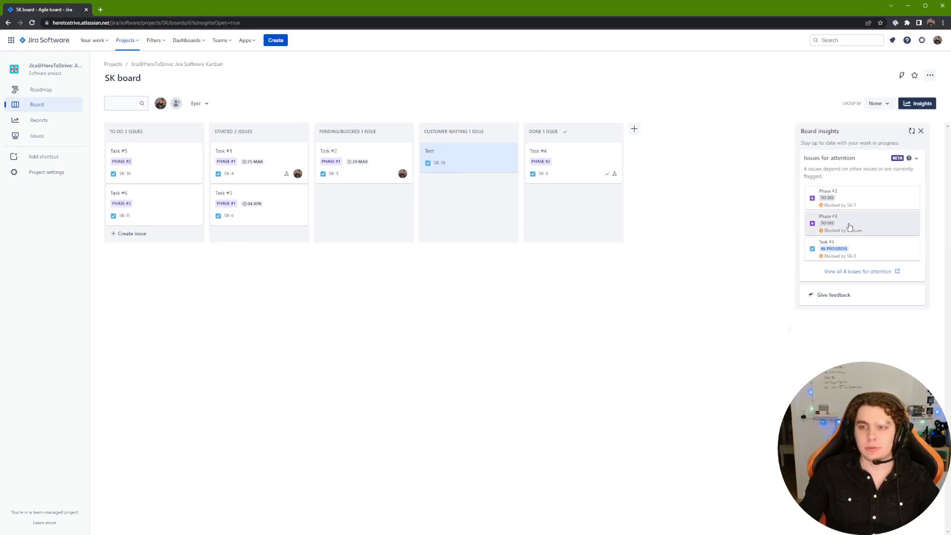
left_click(920, 132)
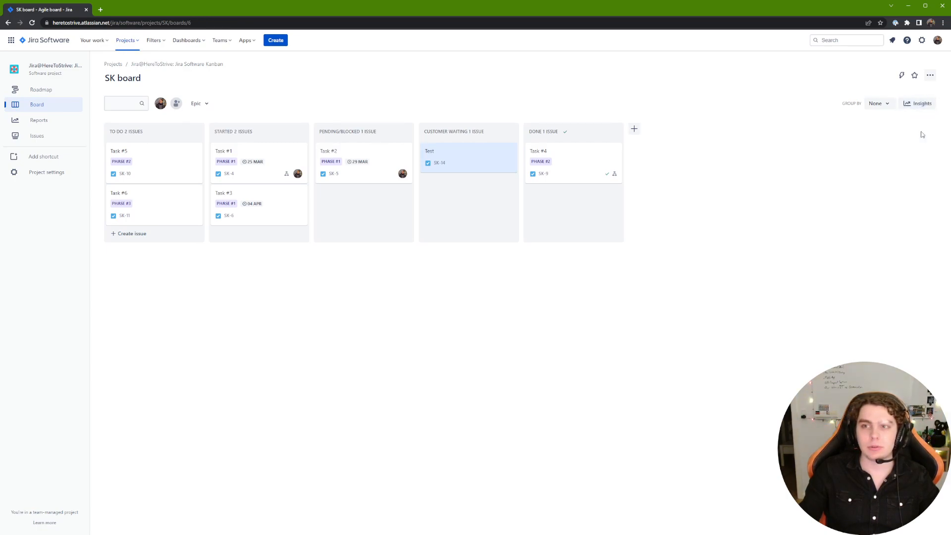
left_click(930, 75)
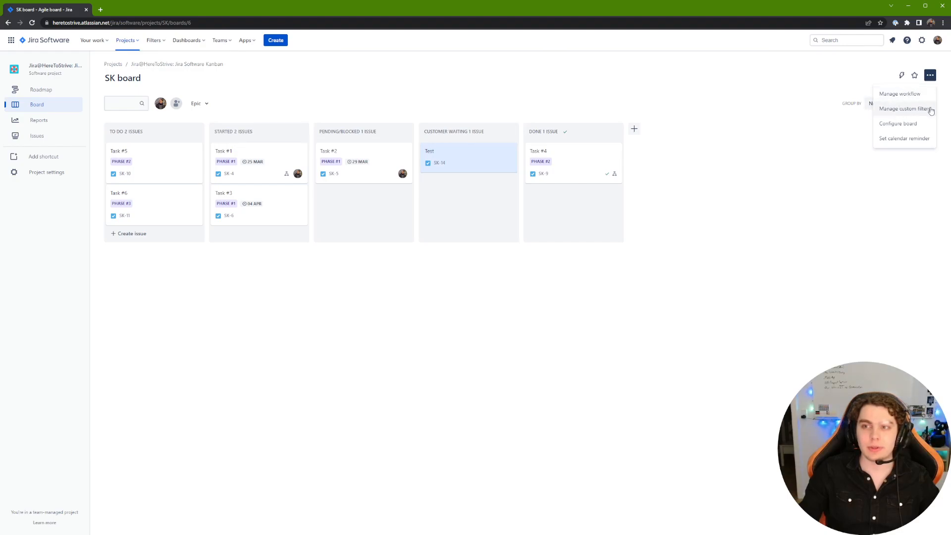
left_click(906, 141)
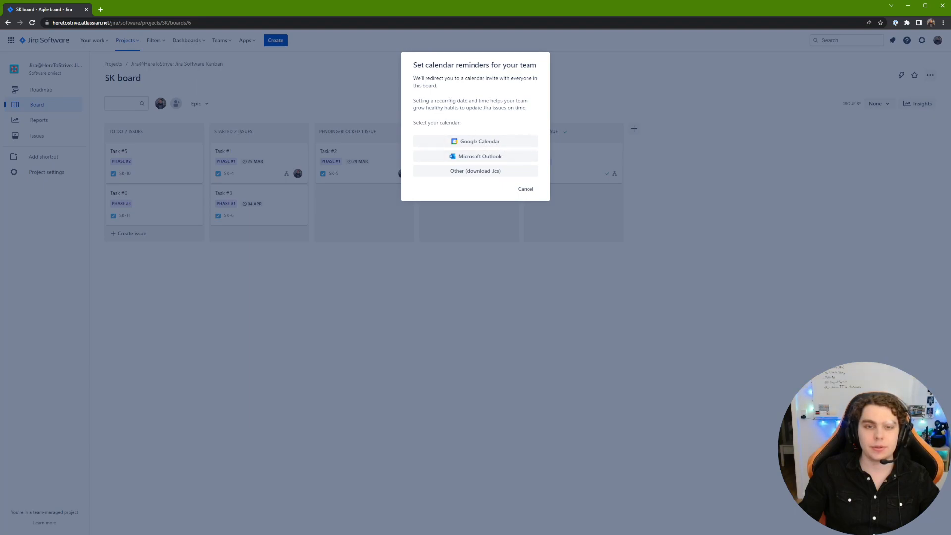
left_click(525, 189)
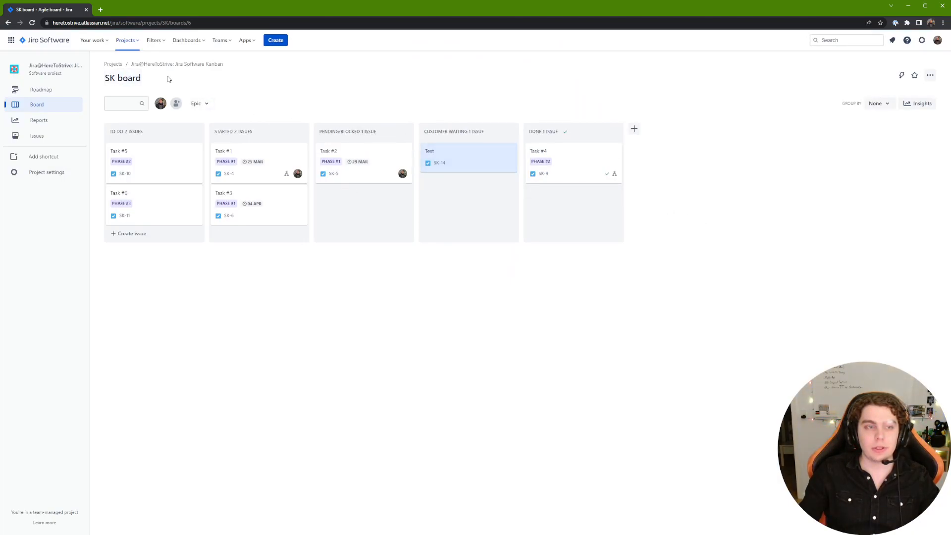
Rename the board to Jira Software Kanban.
left_click(131, 78)
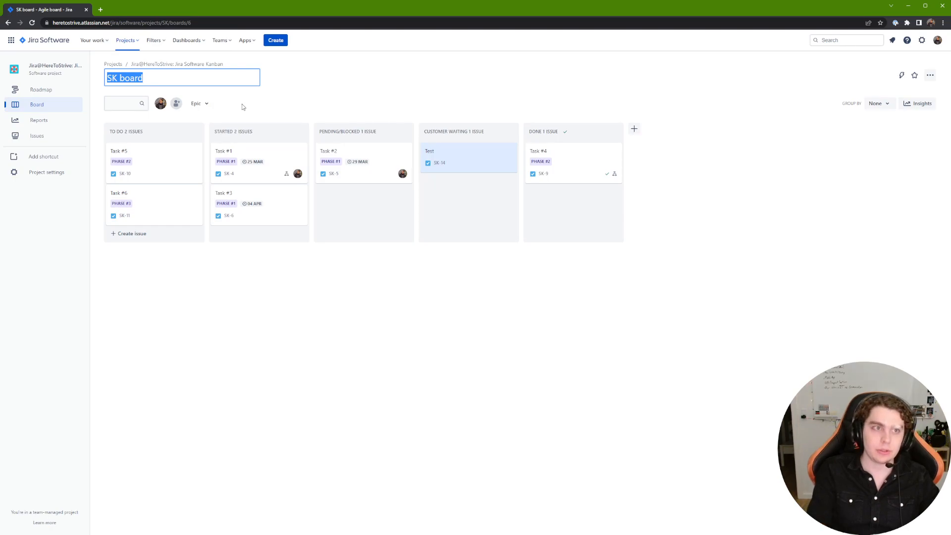
type("Jir")
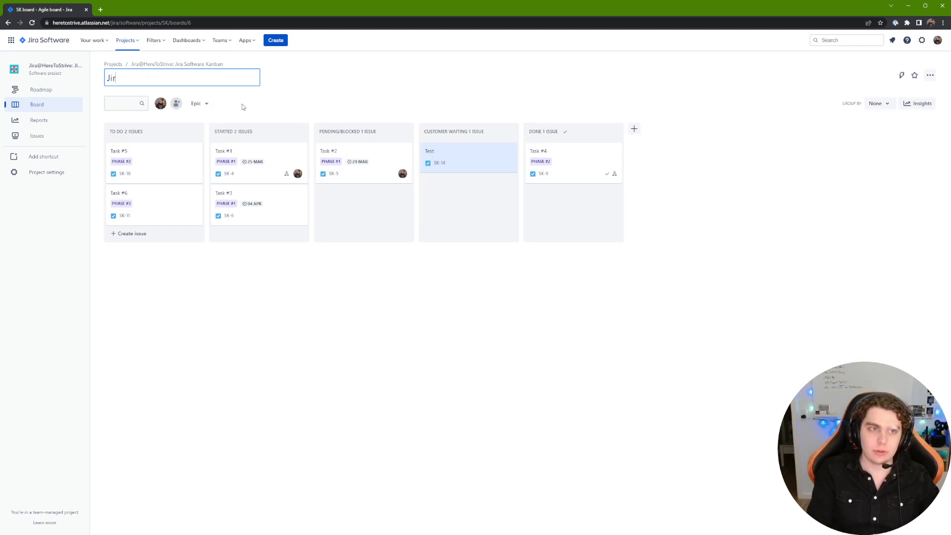
type("a Software Kanban")
key("Return")
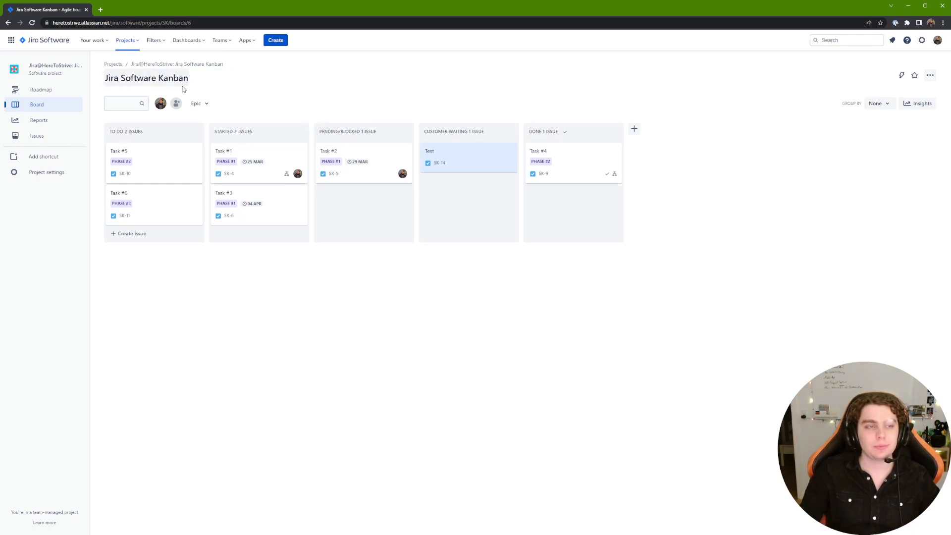
Look over the project's available reports and return to the board.
left_click(38, 121)
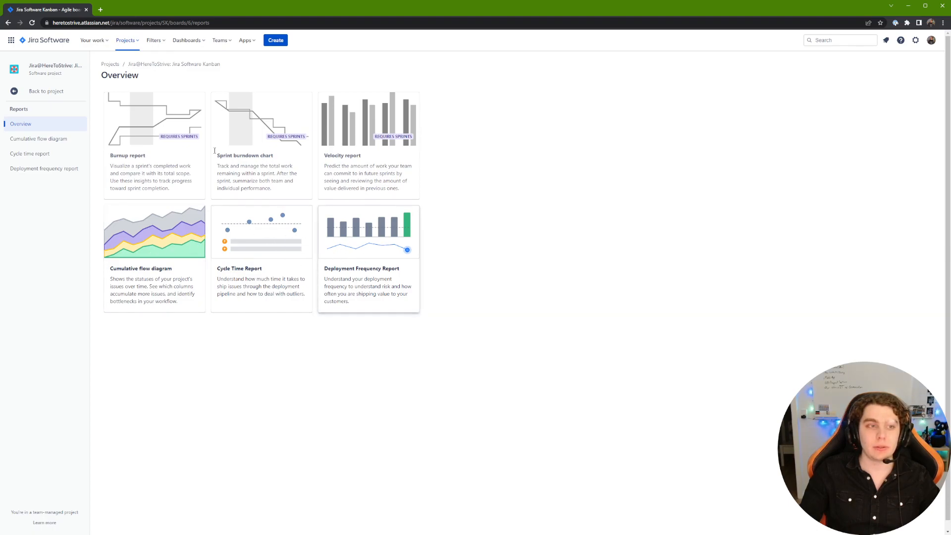
left_click(46, 92)
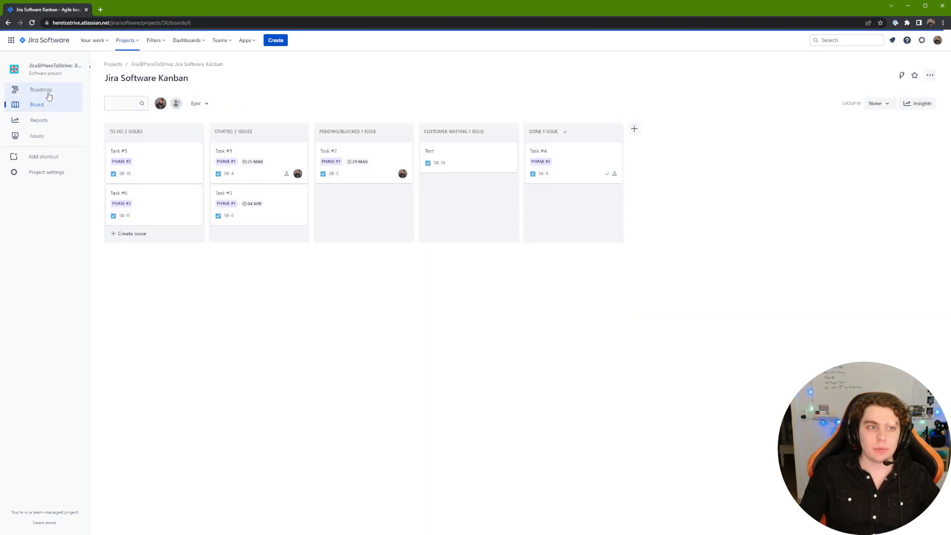
Examine the project's issue list and its type, status, assignee, additional-field and project filter choices without applying any.
left_click(52, 141)
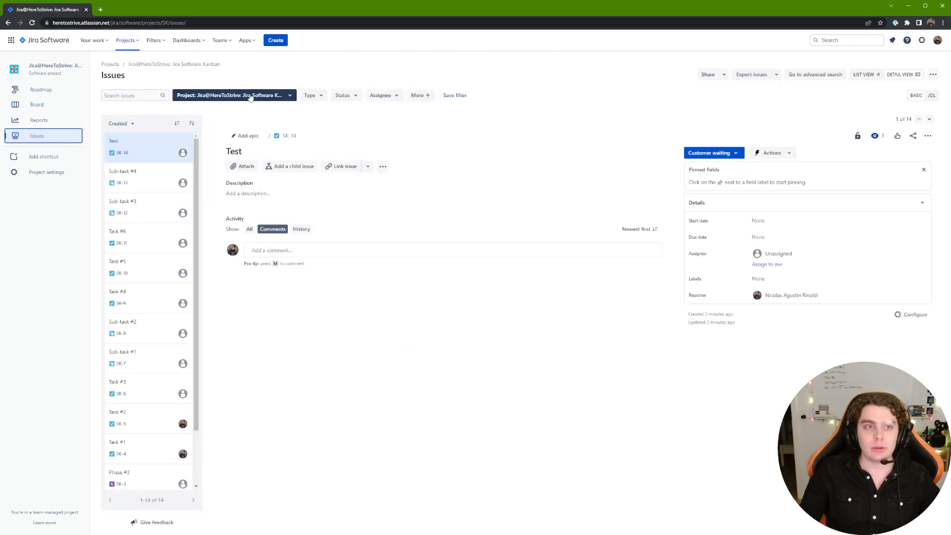
left_click(320, 97)
left_click(347, 96)
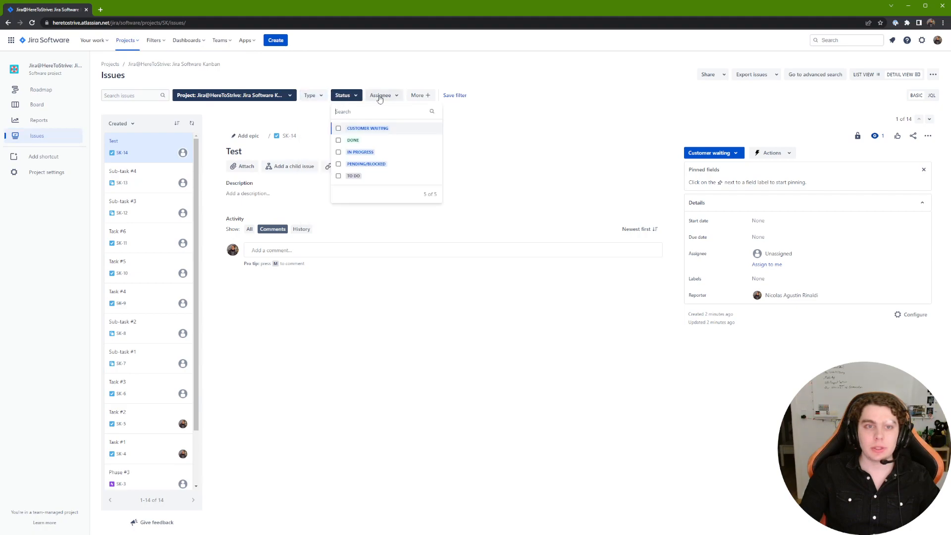
left_click(386, 97)
left_click(428, 97)
scroll(461, 163, "down", 3)
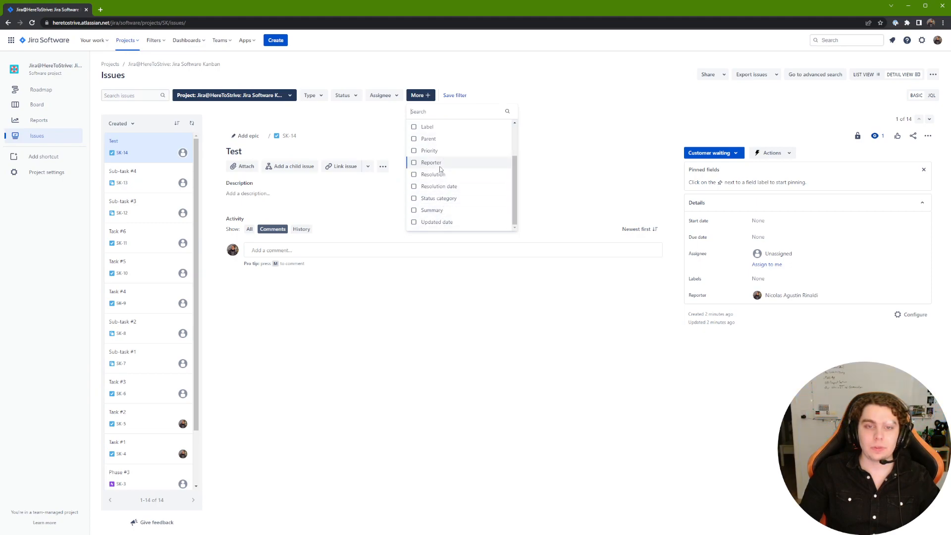
left_click(585, 126)
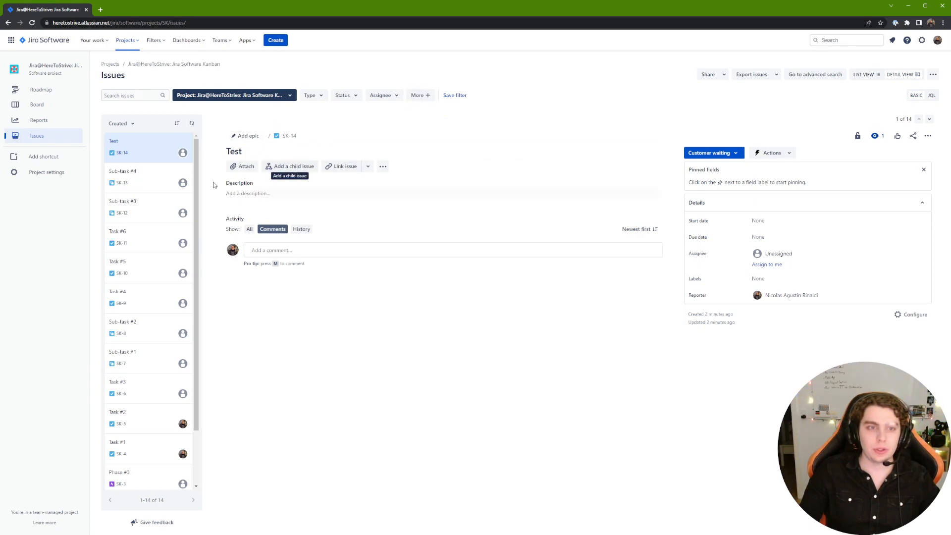
scroll(125, 186, "down", 3)
scroll(134, 378, "up", 3)
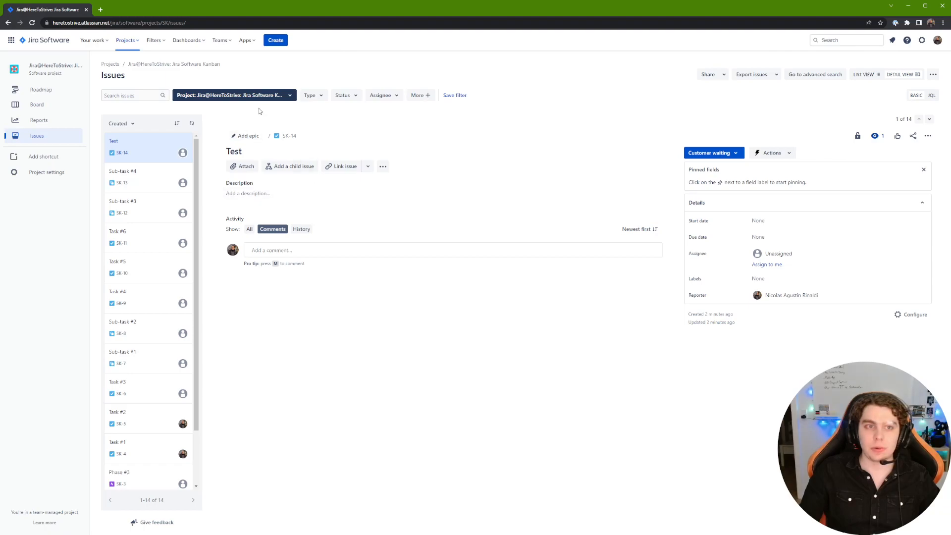
left_click(276, 95)
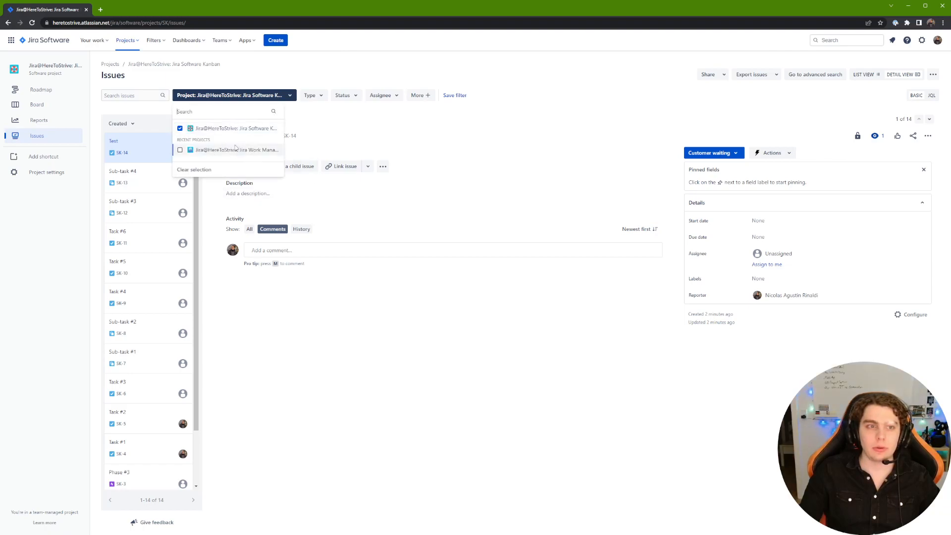
left_click(320, 122)
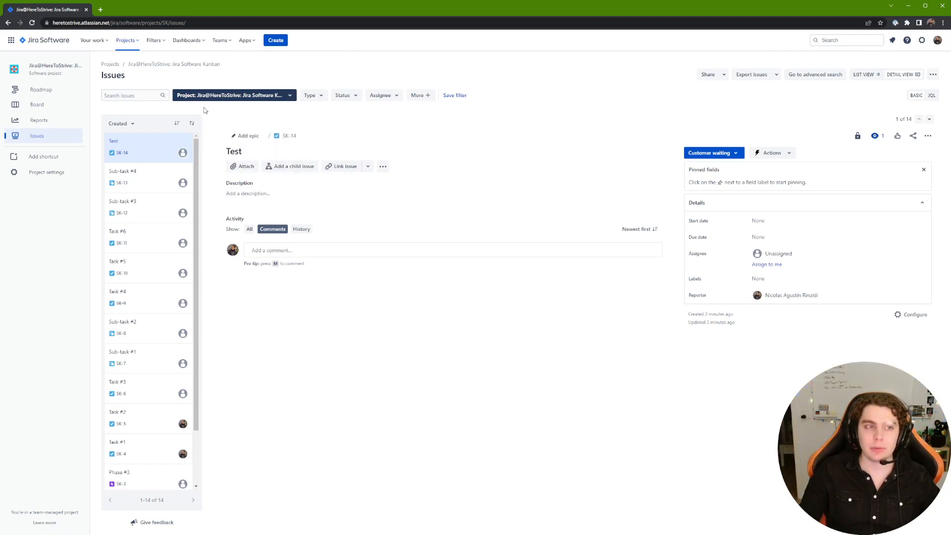
left_click(44, 157)
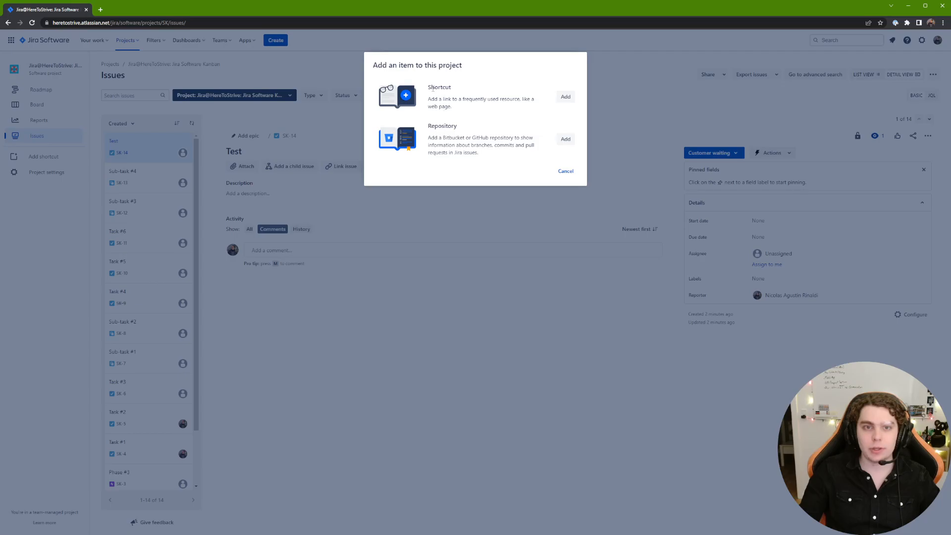
left_click_drag(429, 123, 479, 158)
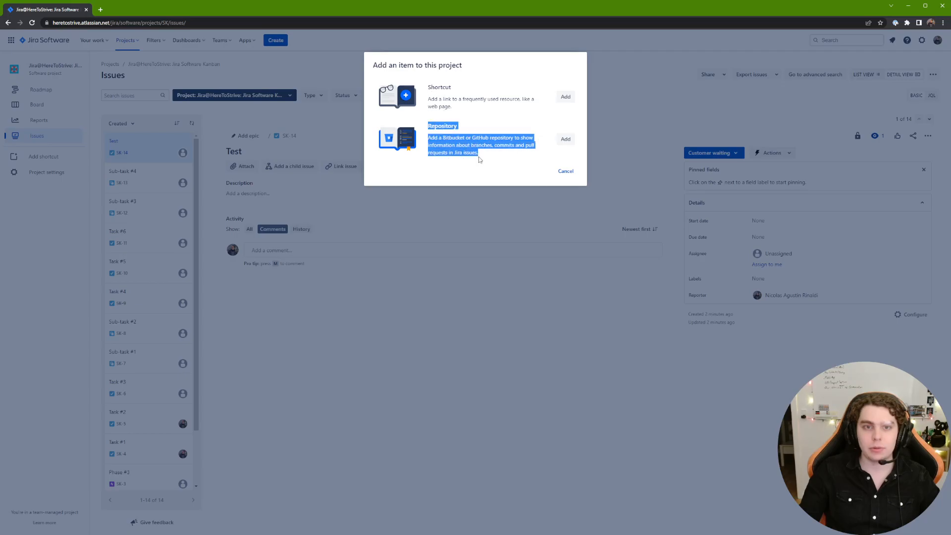
triple_click(439, 94)
left_click(480, 108)
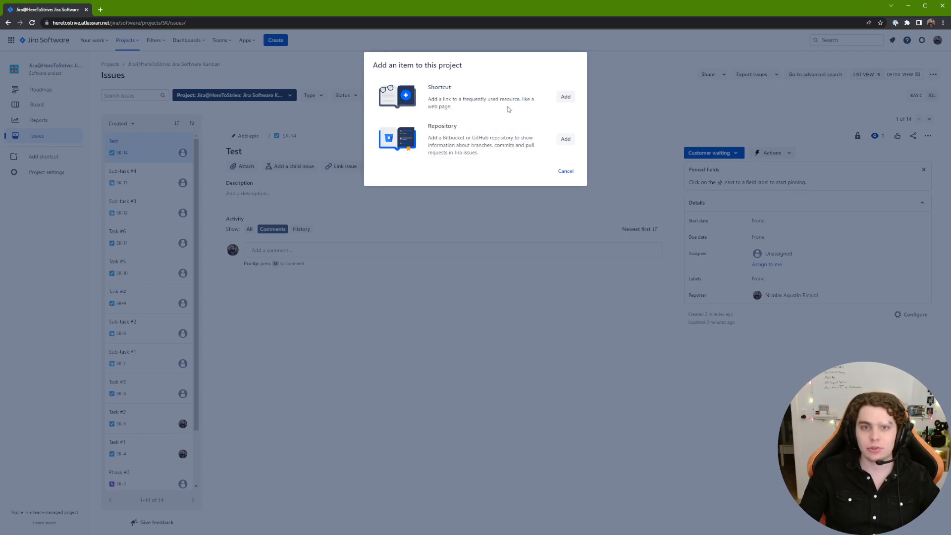
left_click(565, 98)
left_click(453, 127)
type("https://e")
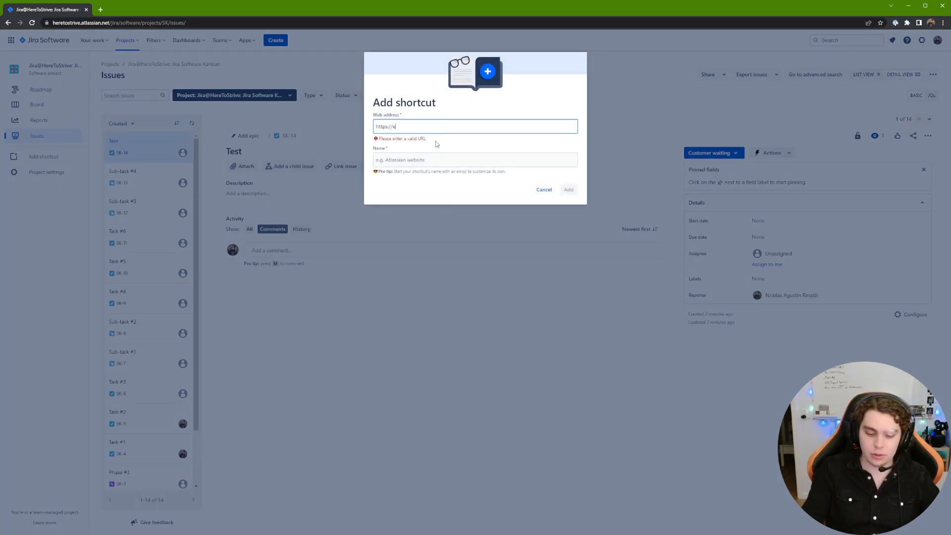
type("xample.com")
key("Tab")
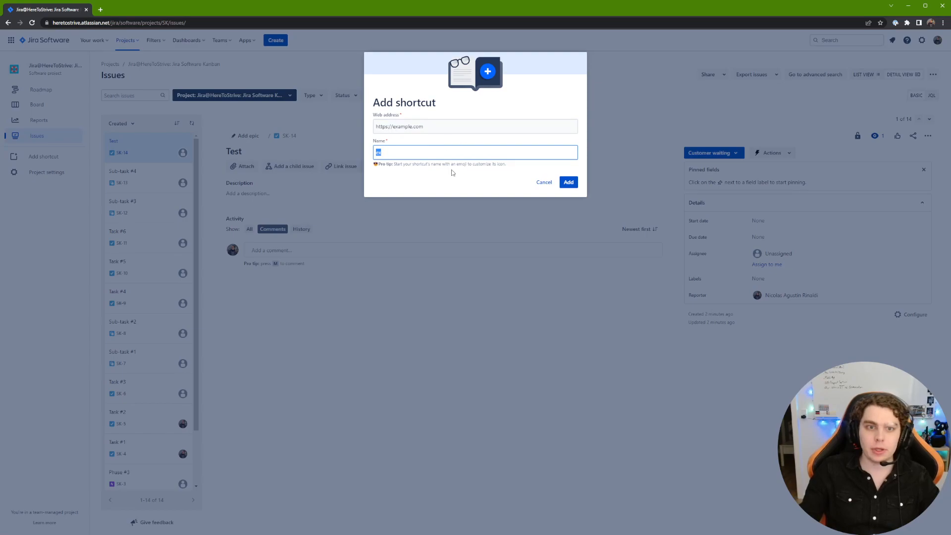
Name the shortcut with a fox emoji followed by Example, add it to the project, and test its link.
key("BackSpace")
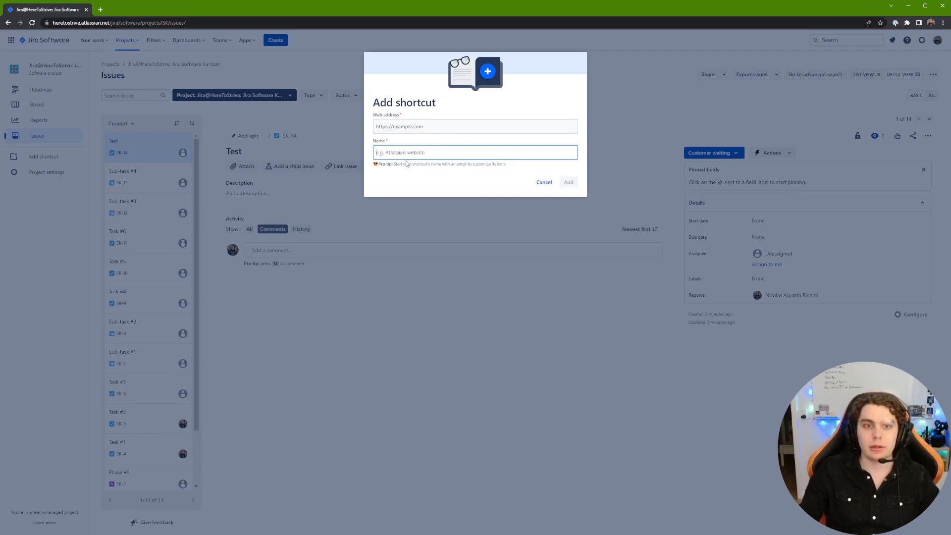
type("🦊")
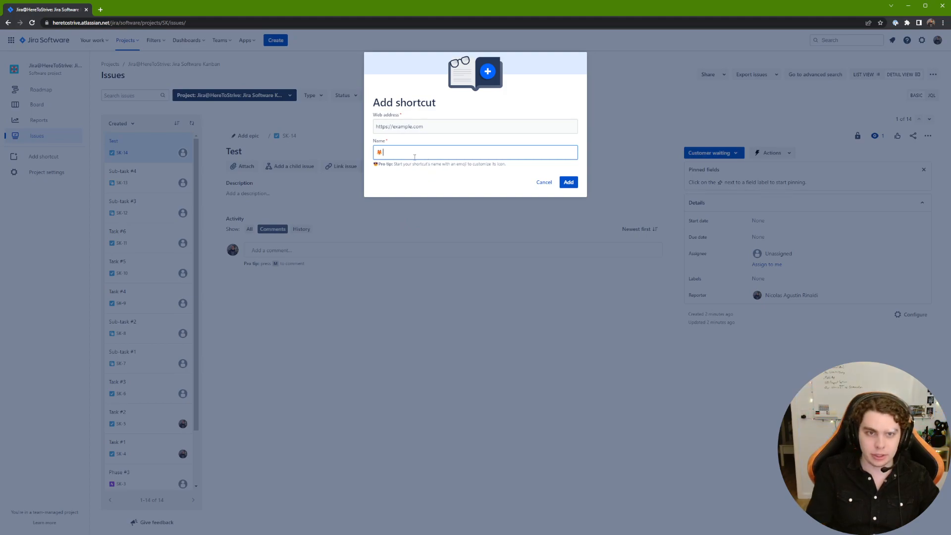
type("Example")
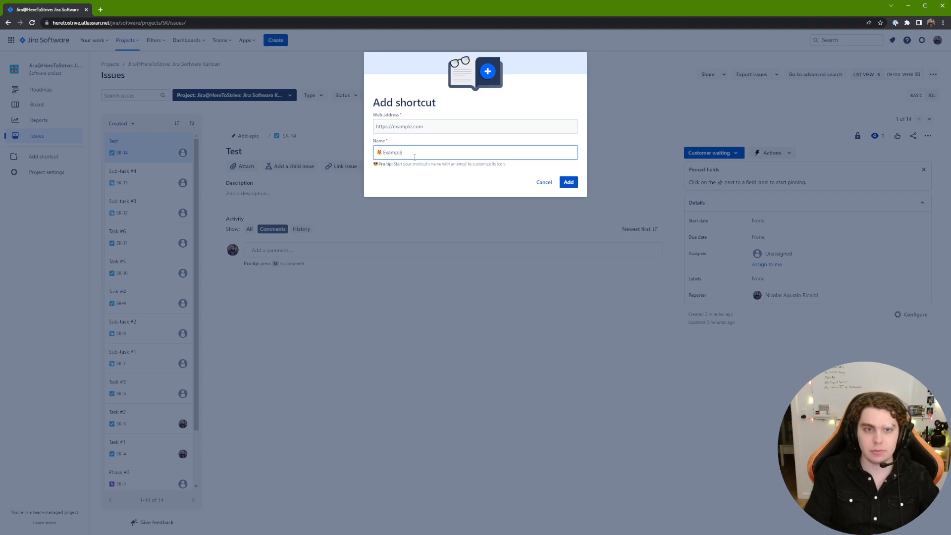
left_click(569, 182)
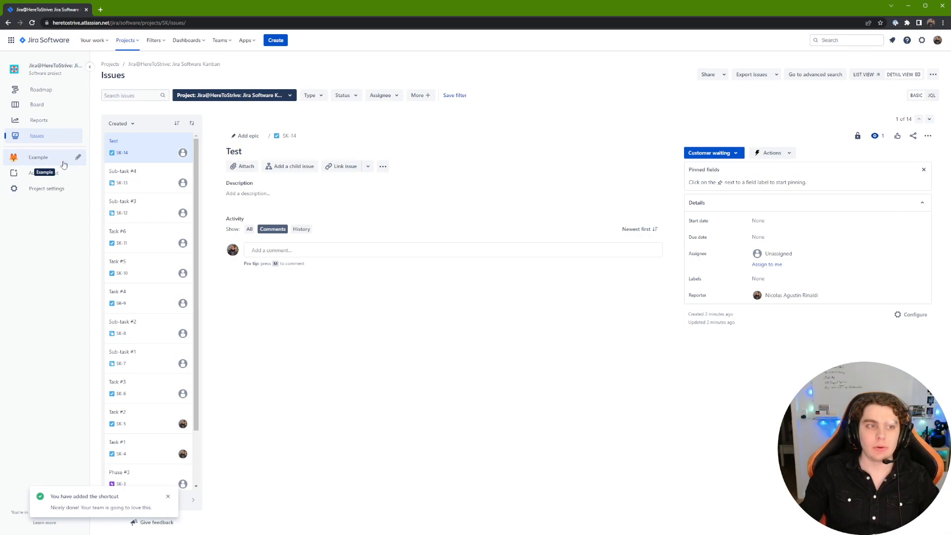
left_click(47, 160)
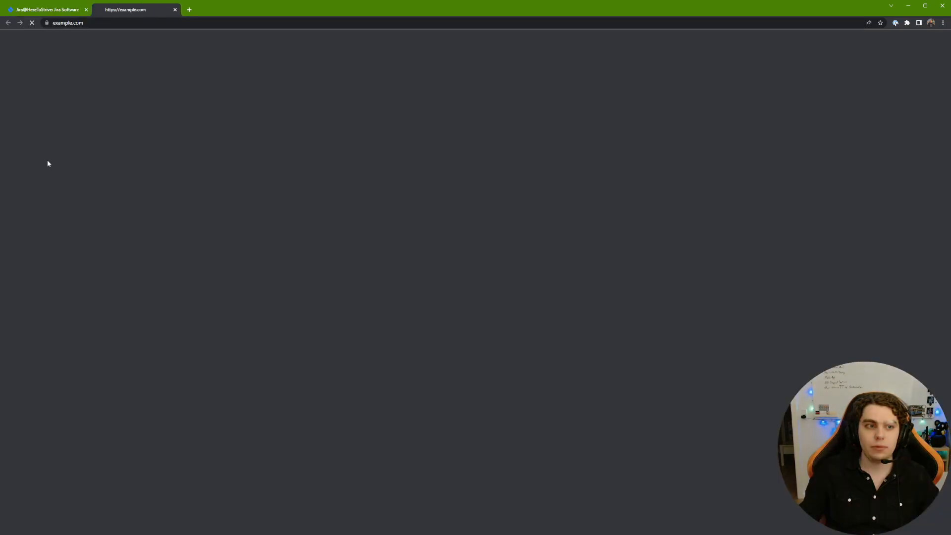
middle_click(118, 13)
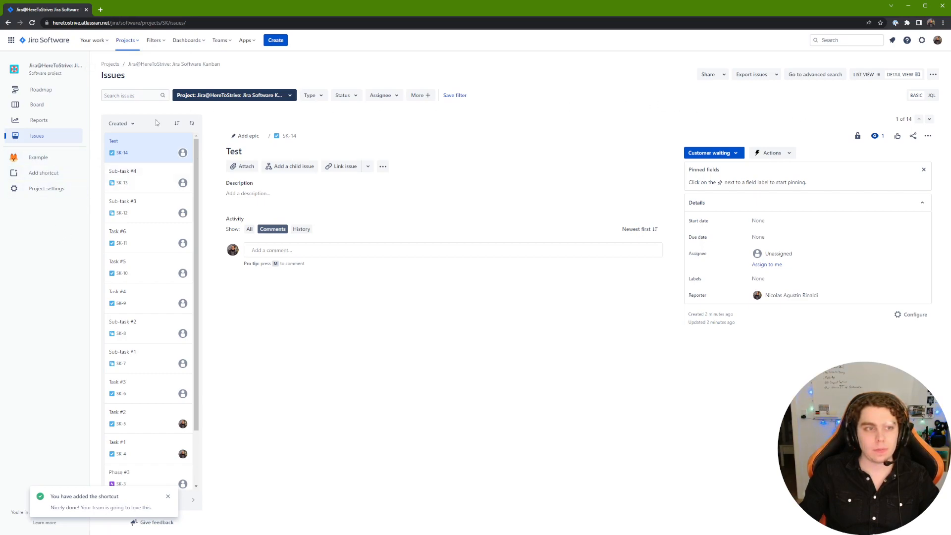
Review the project's details, its additional actions and its access settings without changing anything.
left_click(50, 195)
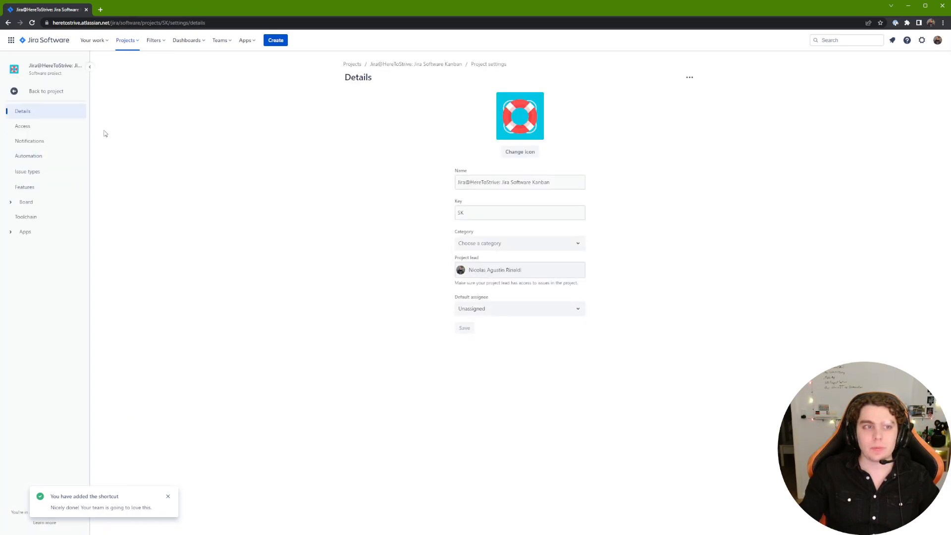
left_click(688, 80)
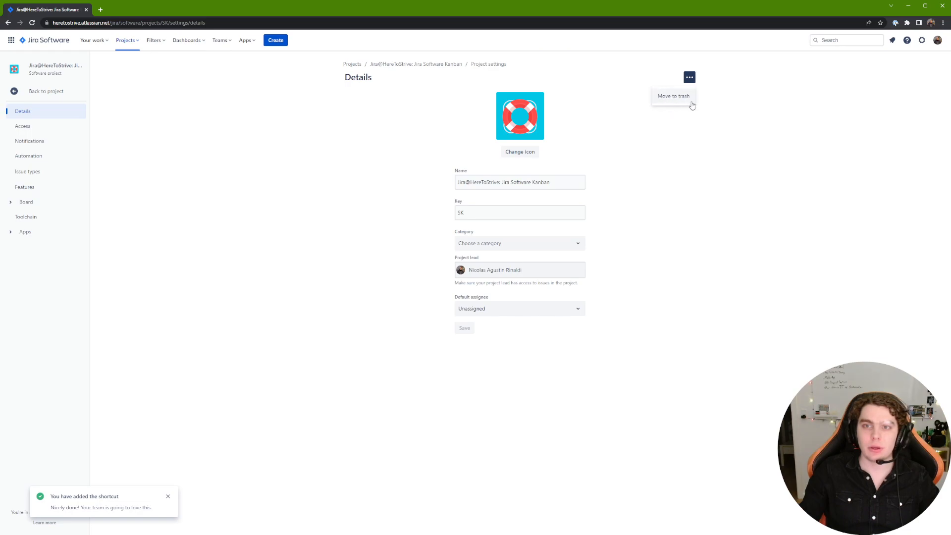
left_click(658, 147)
left_click(55, 129)
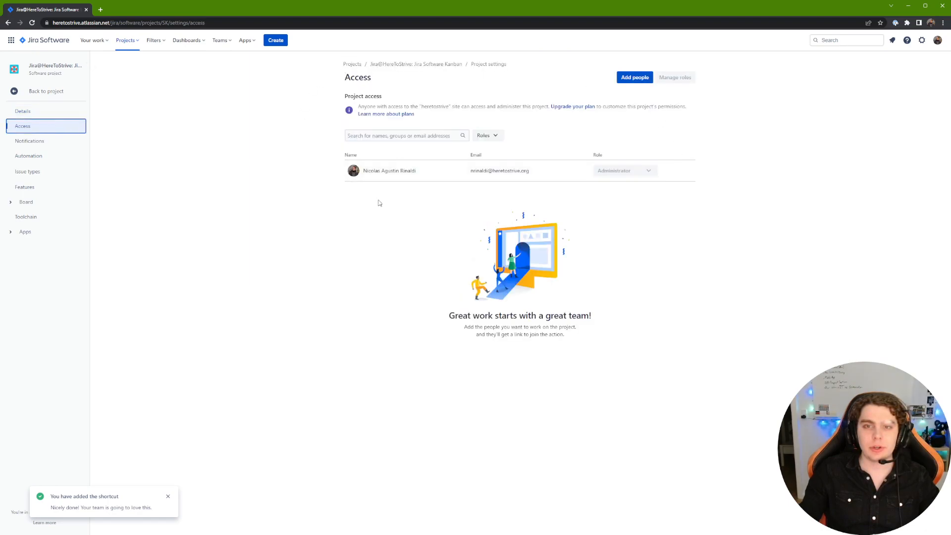
mouse_move(594, 165)
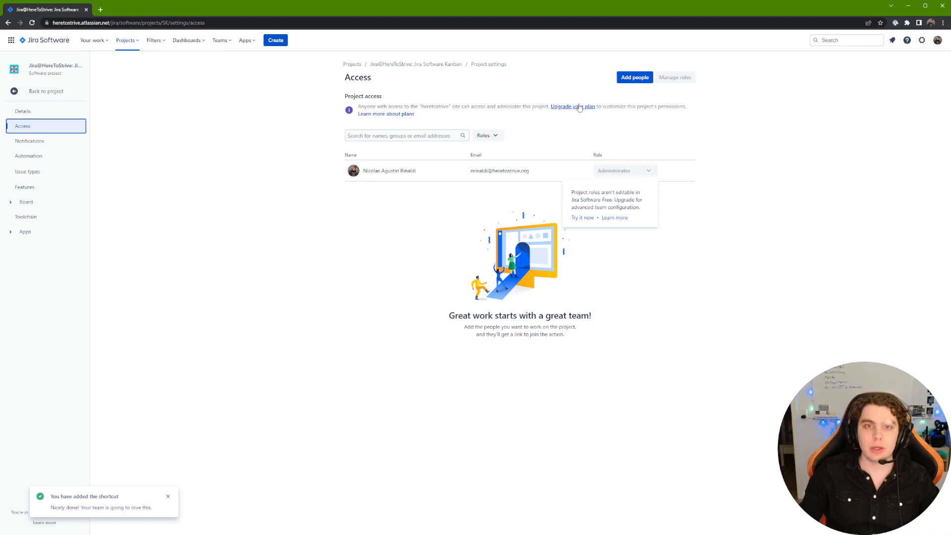
left_click_drag(349, 95, 410, 95)
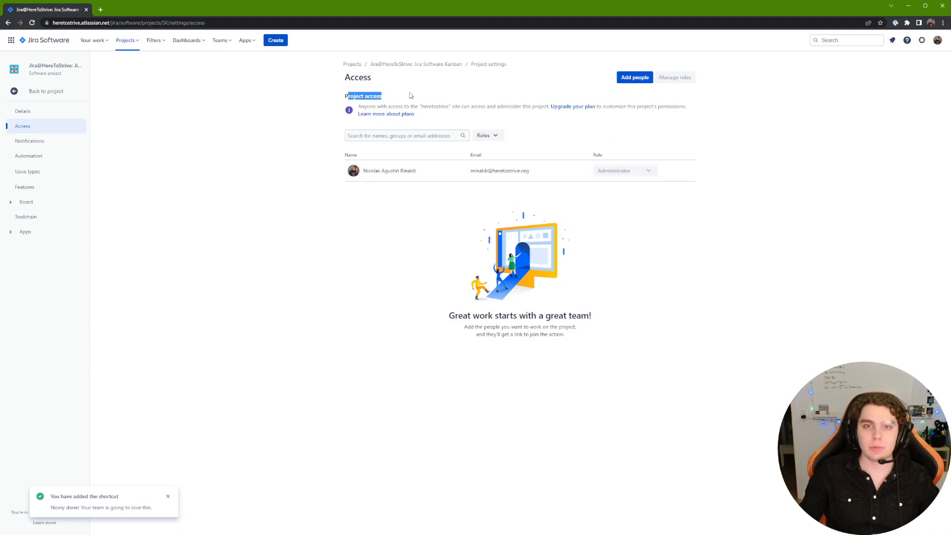
left_click(418, 103)
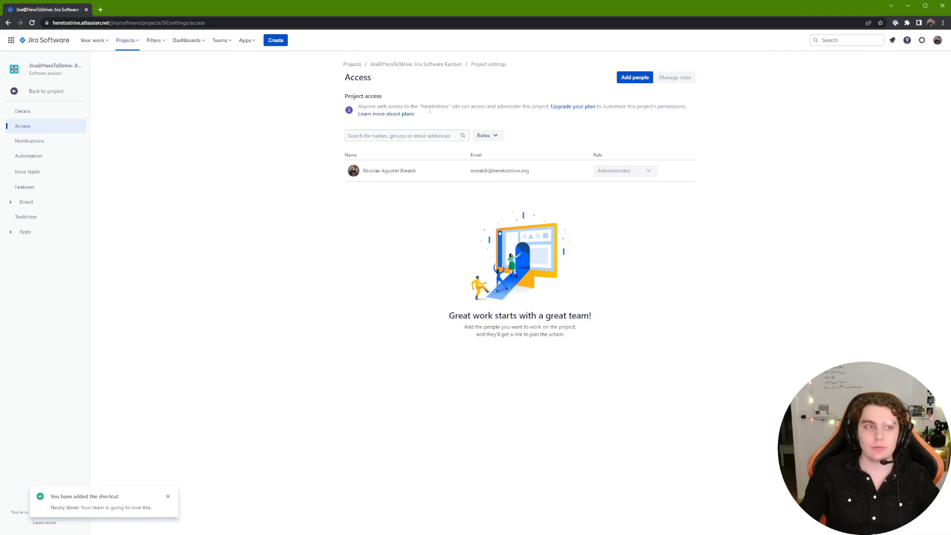
Look over the project's notification settings and the library of automation rule templates.
left_click(75, 146)
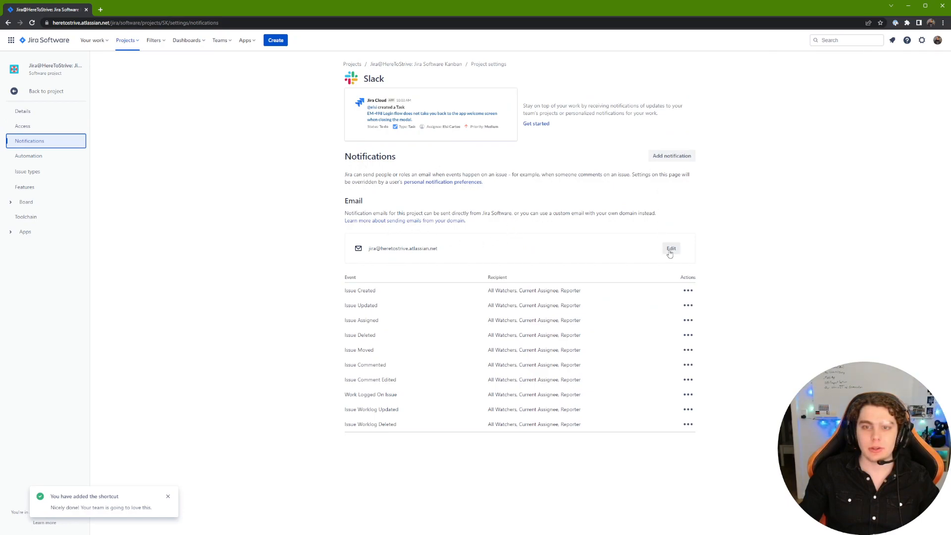
left_click(40, 155)
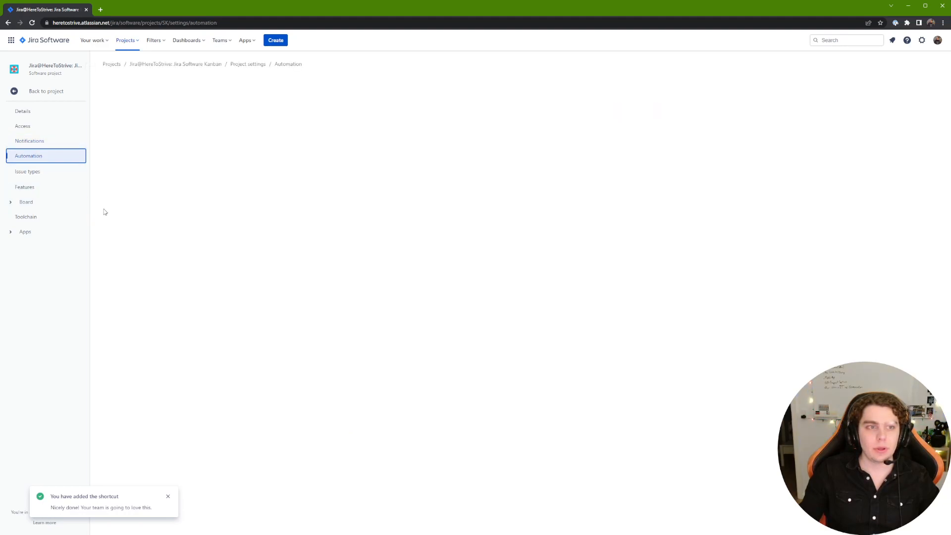
left_click(187, 95)
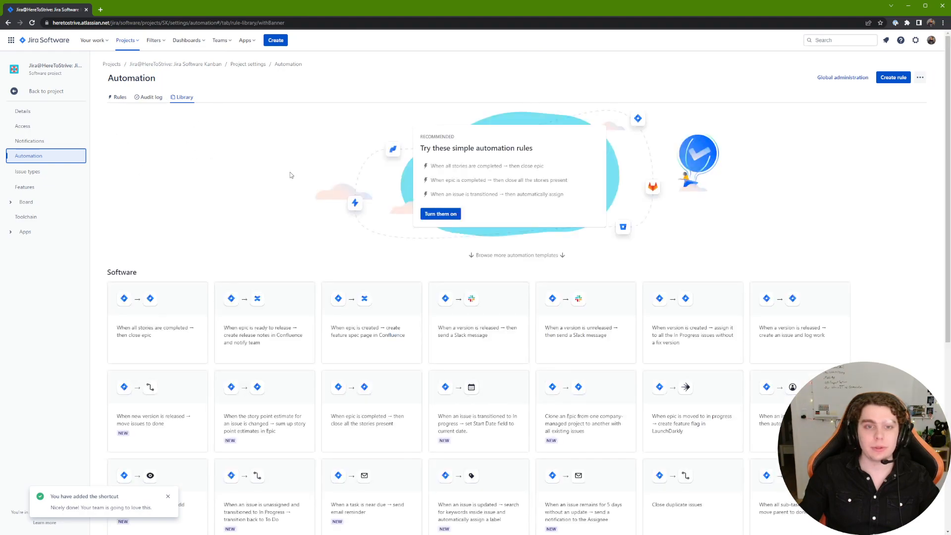
Add the Bug and Story issue types to the project.
left_click(47, 175)
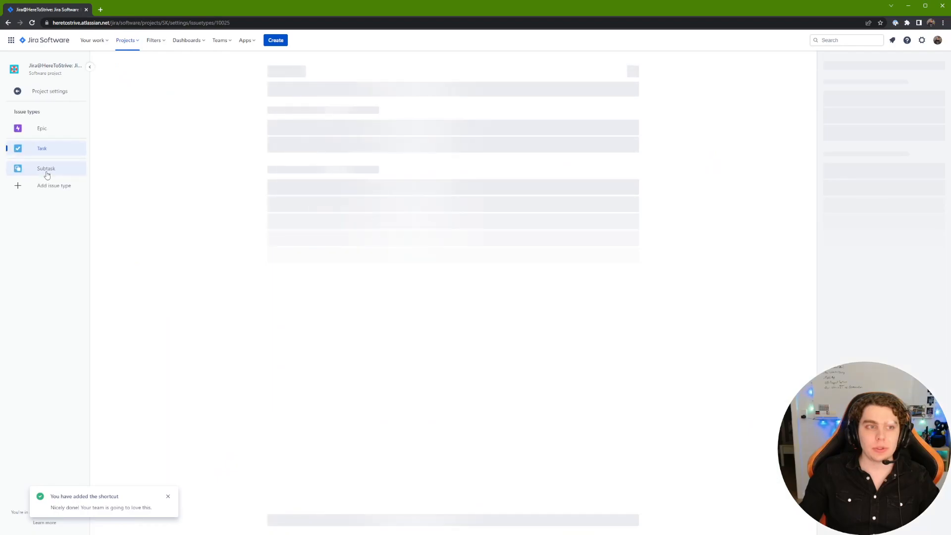
left_click(77, 187)
left_click(508, 172)
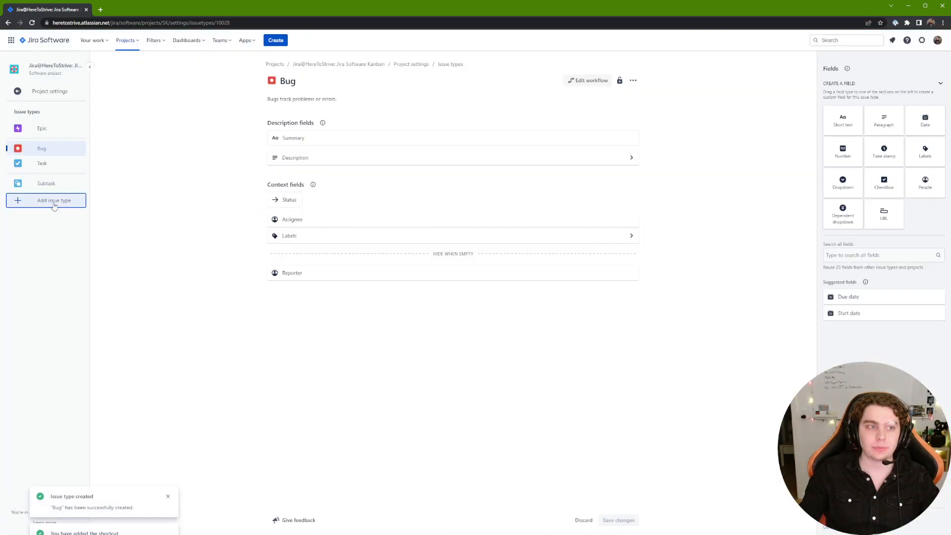
left_click(53, 200)
left_click(508, 150)
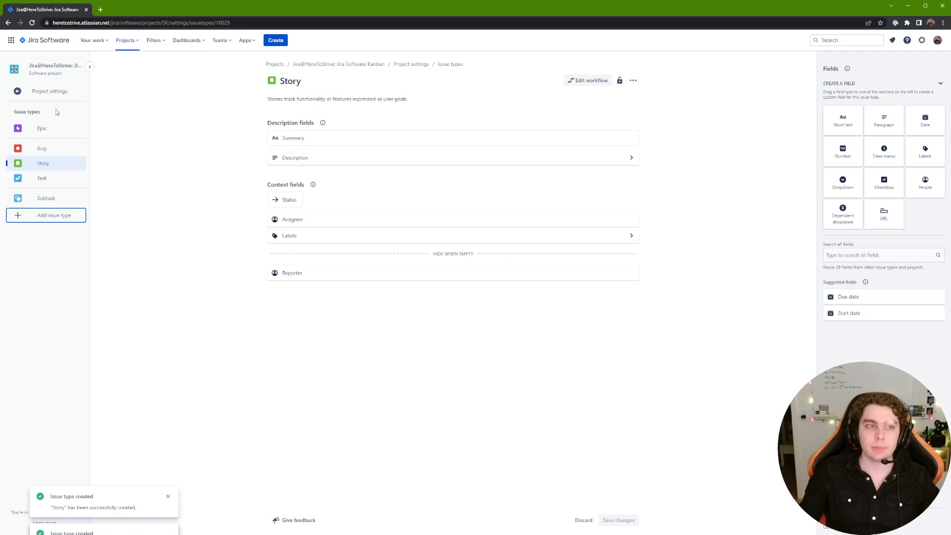
Review the project's features and the board's settings for columns and statuses, custom filters, card cover images and roadmap.
left_click(64, 92)
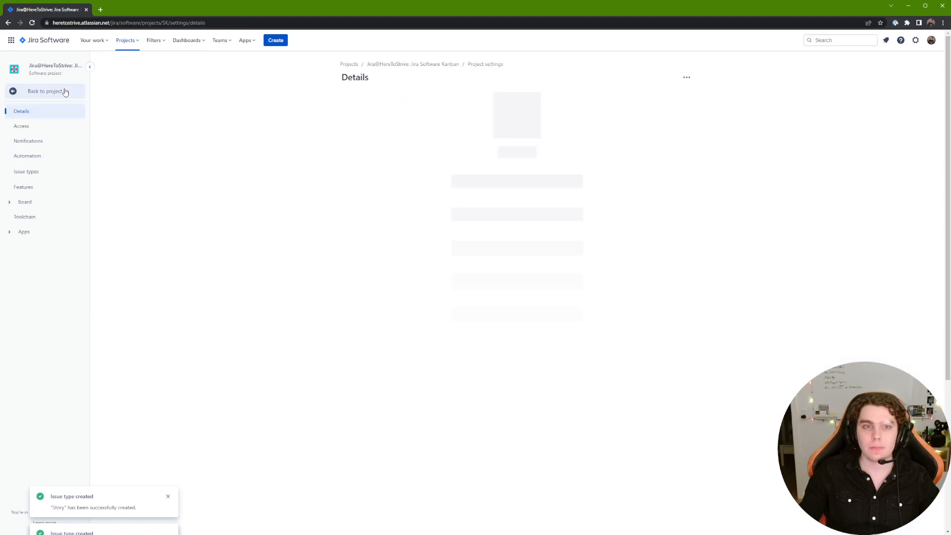
left_click(58, 187)
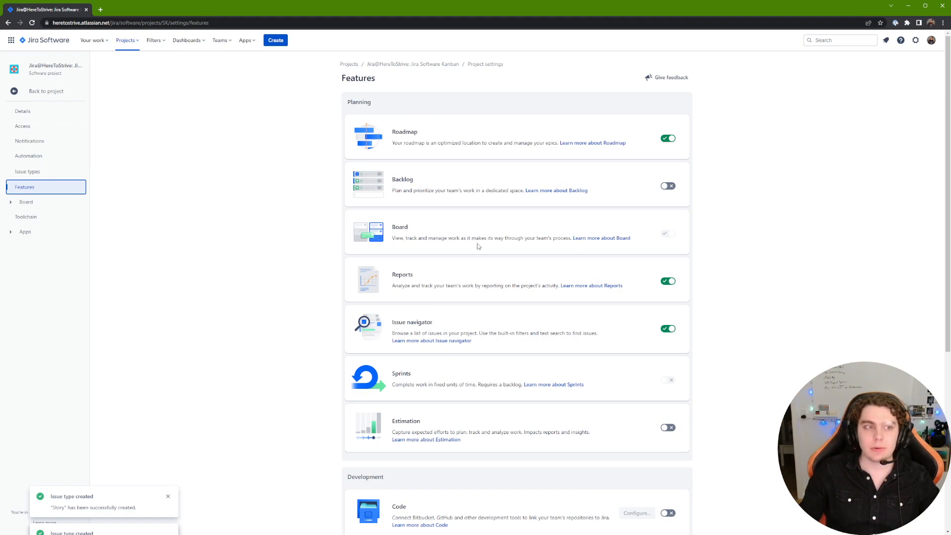
left_click(11, 207)
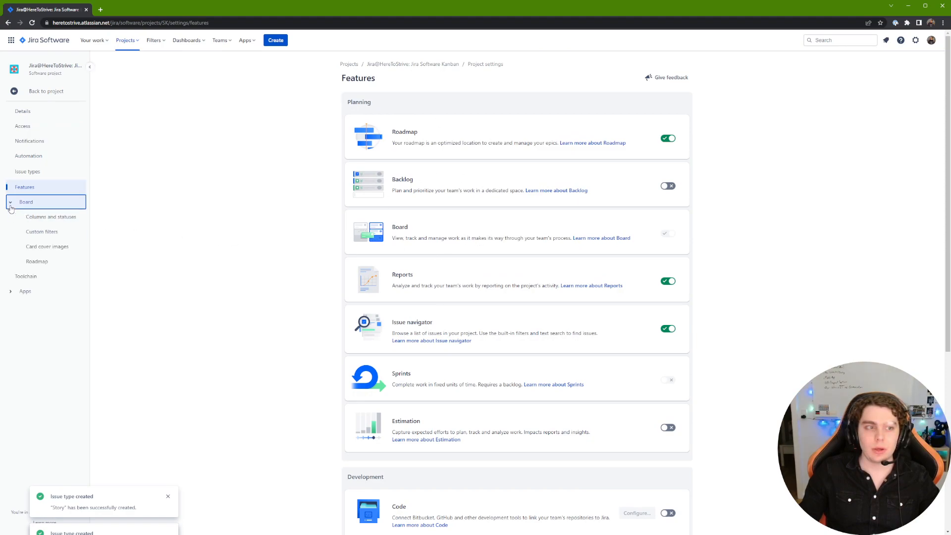
left_click(69, 219)
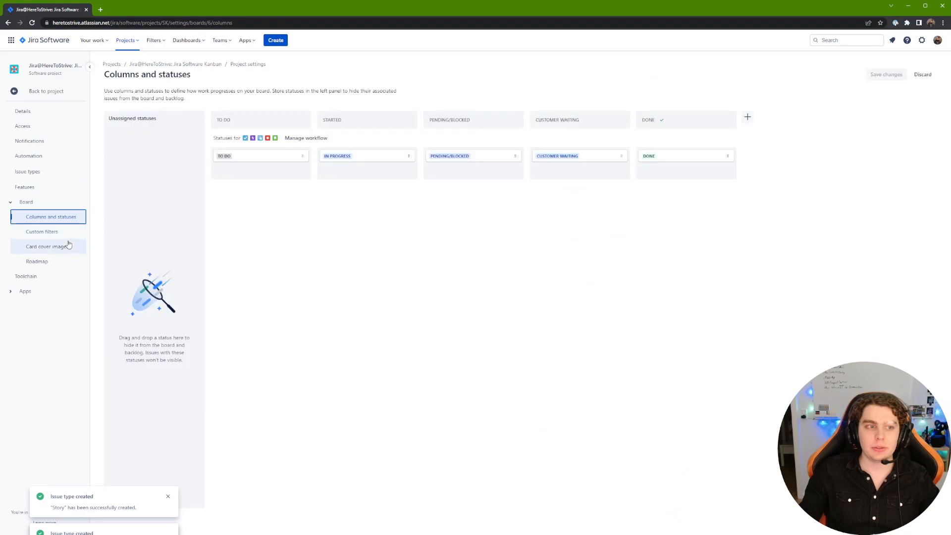
left_click(54, 232)
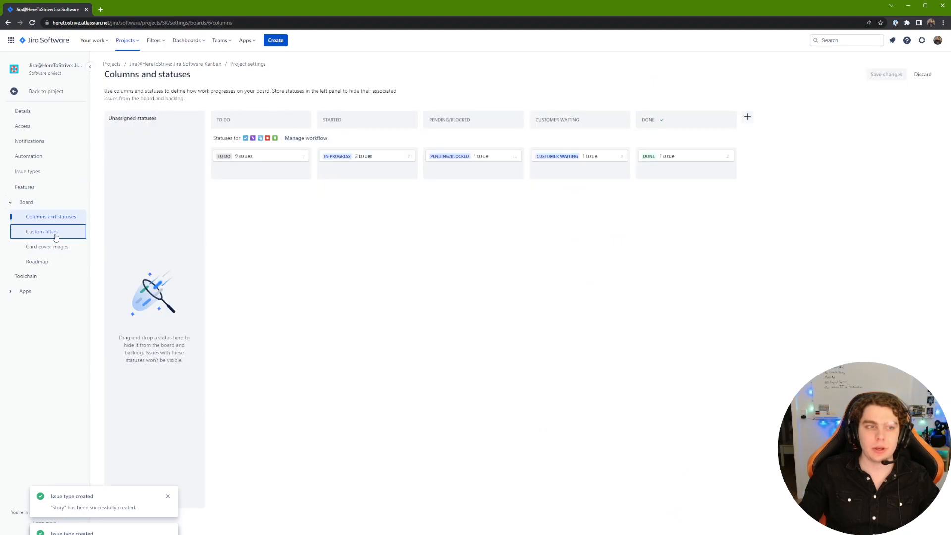
left_click(338, 159)
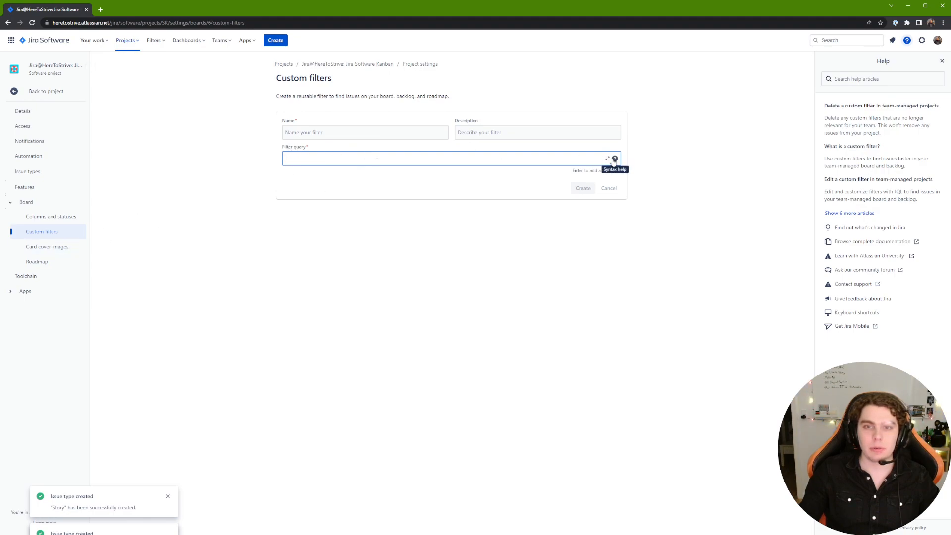
left_click(42, 250)
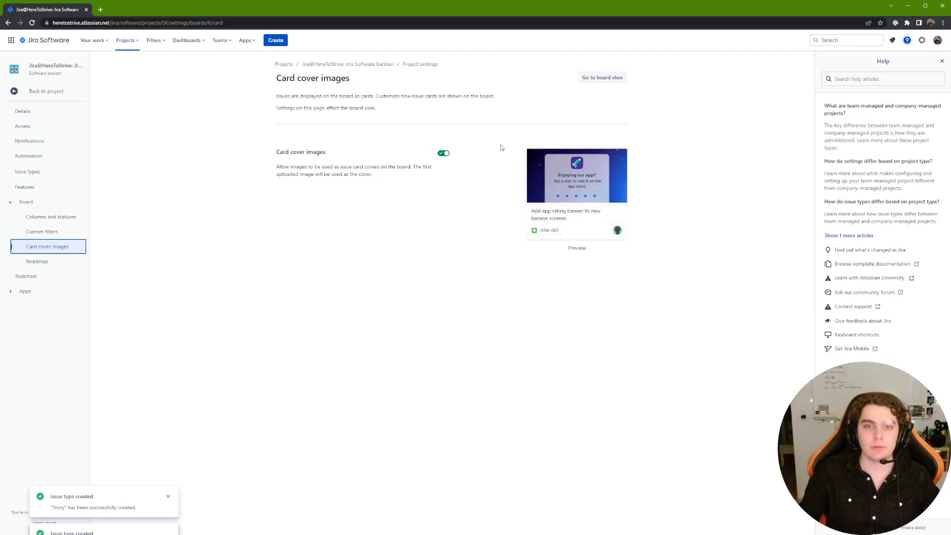
left_click(75, 261)
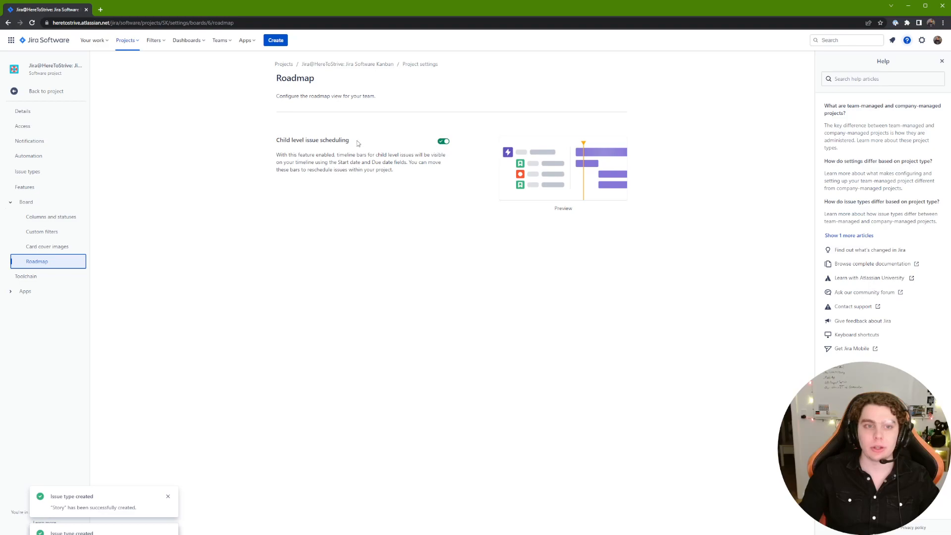
Examine the toolchain, app fields and Slack integration settings, close the help information and return to the project's board.
left_click(52, 276)
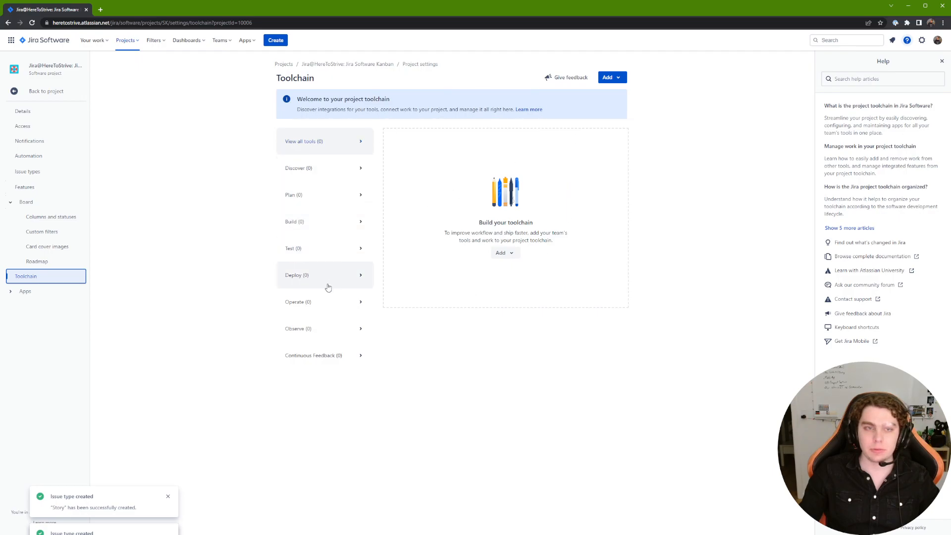
left_click(25, 292)
left_click(48, 307)
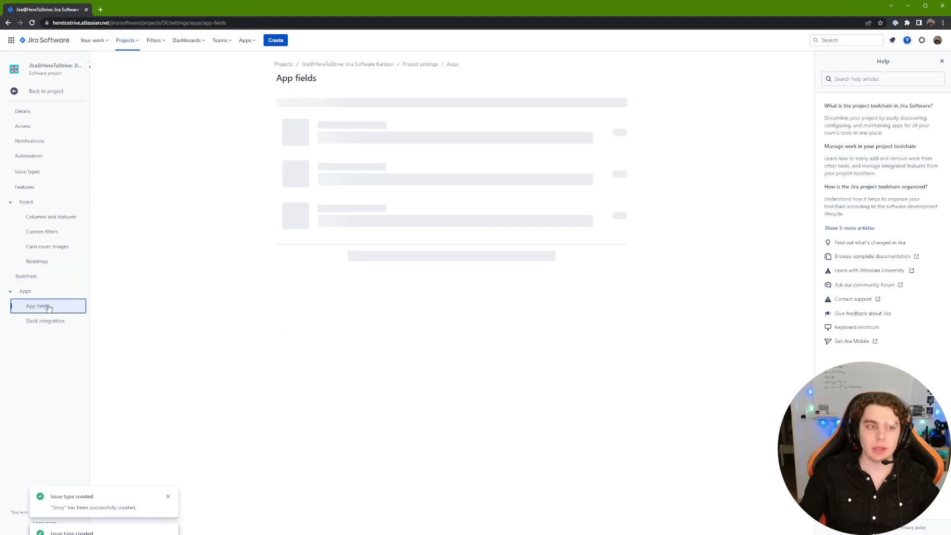
left_click(62, 321)
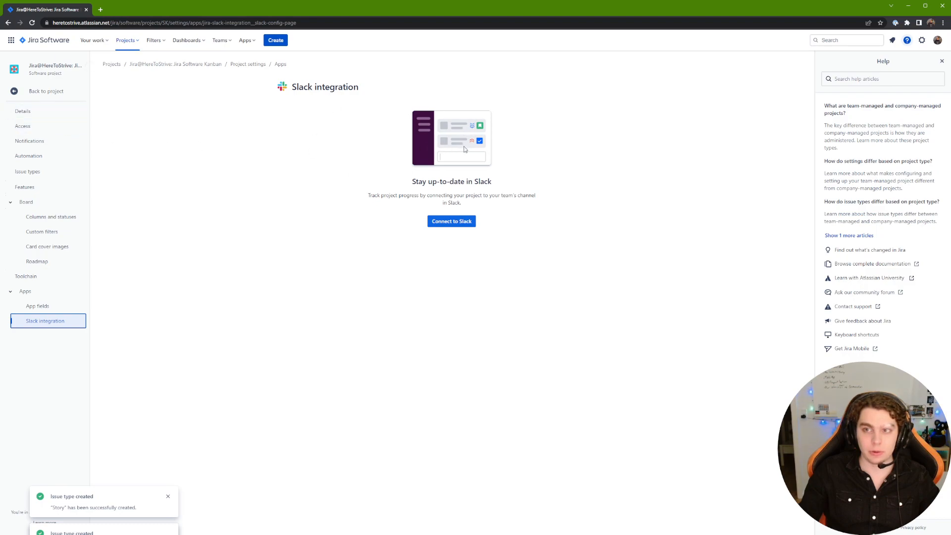
left_click(941, 60)
left_click(48, 92)
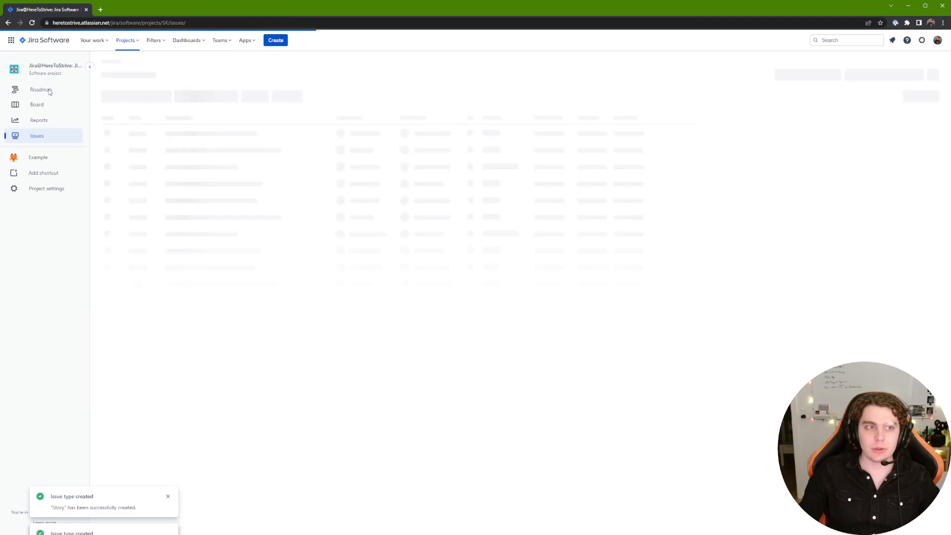
left_click(48, 105)
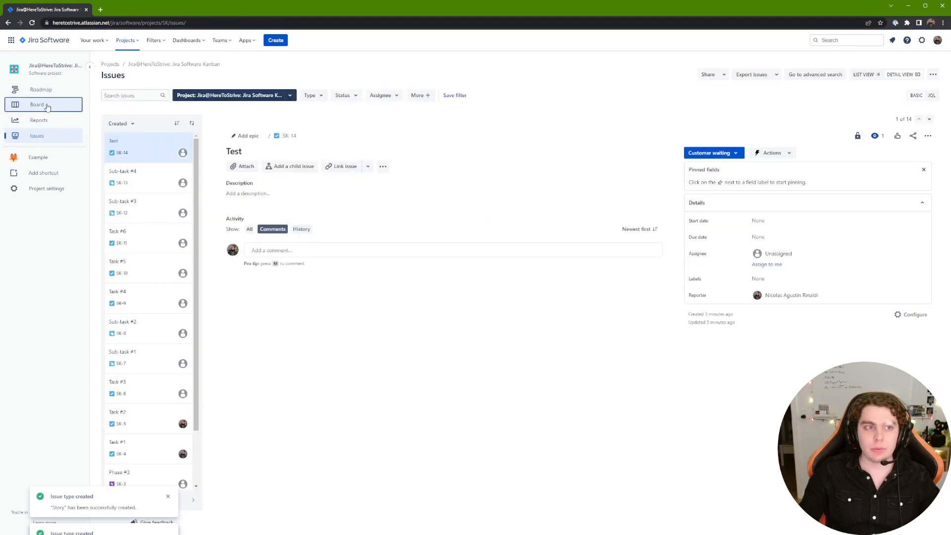